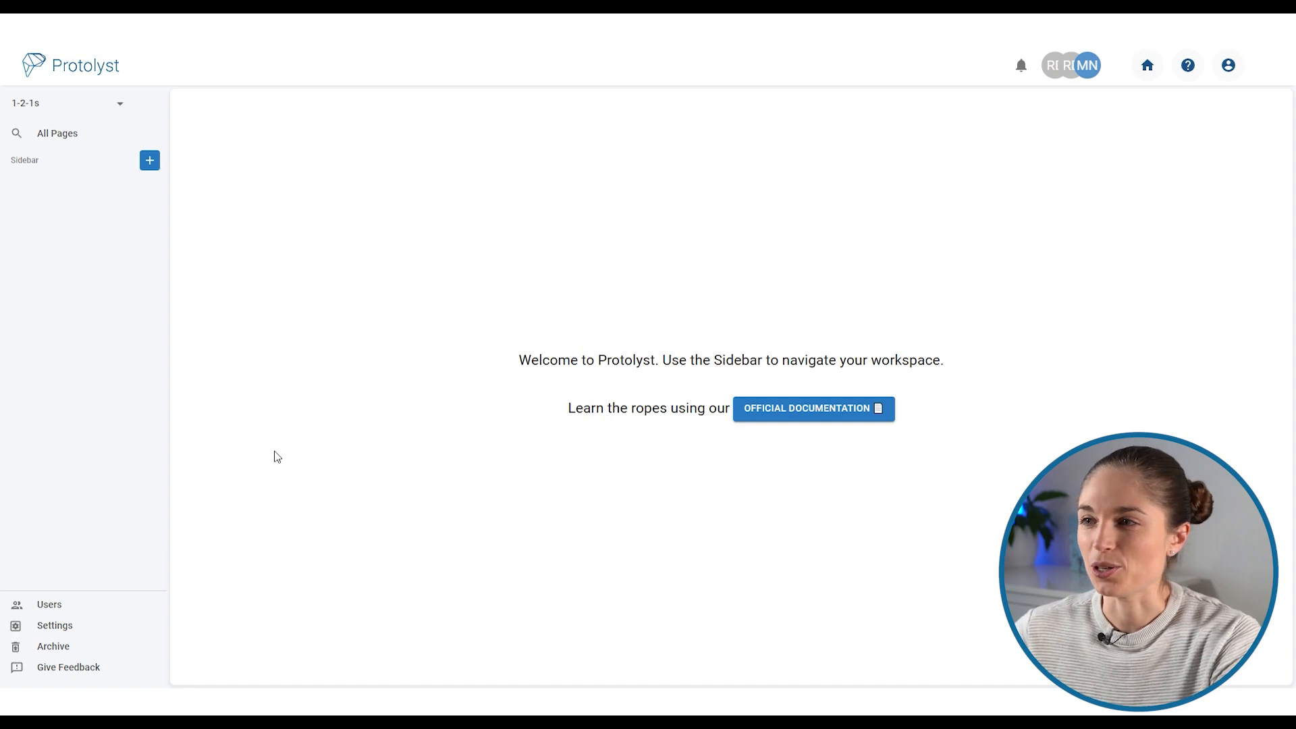
Create a table page named "papers" and upload the research paper files into it.
left_click(147, 162)
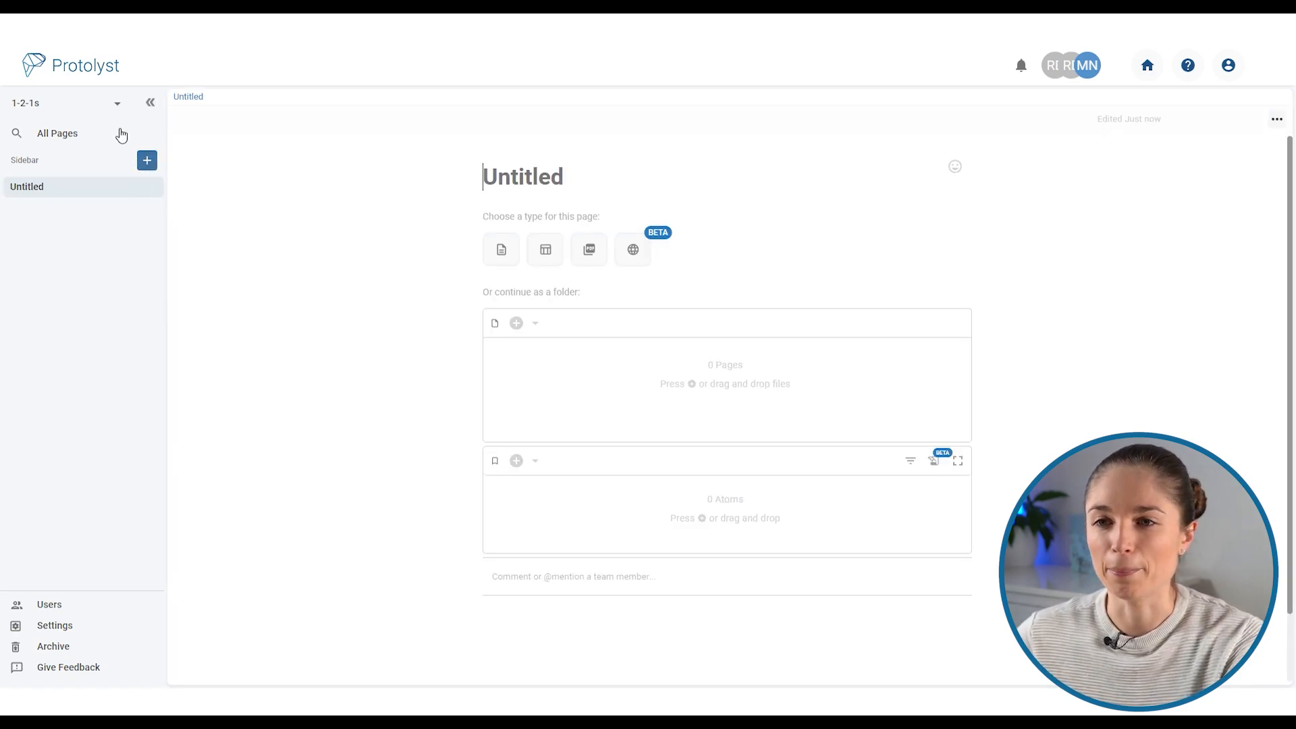
left_click(554, 252)
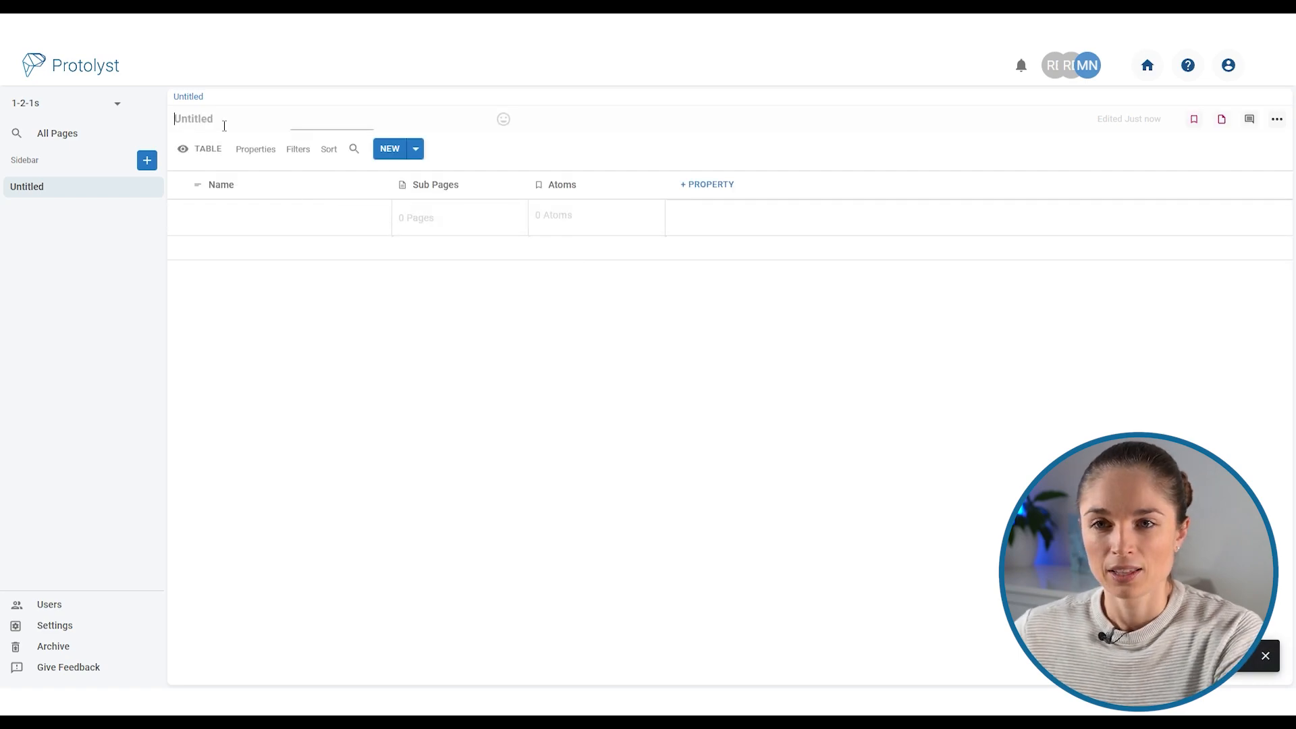
type("papers")
key("Return")
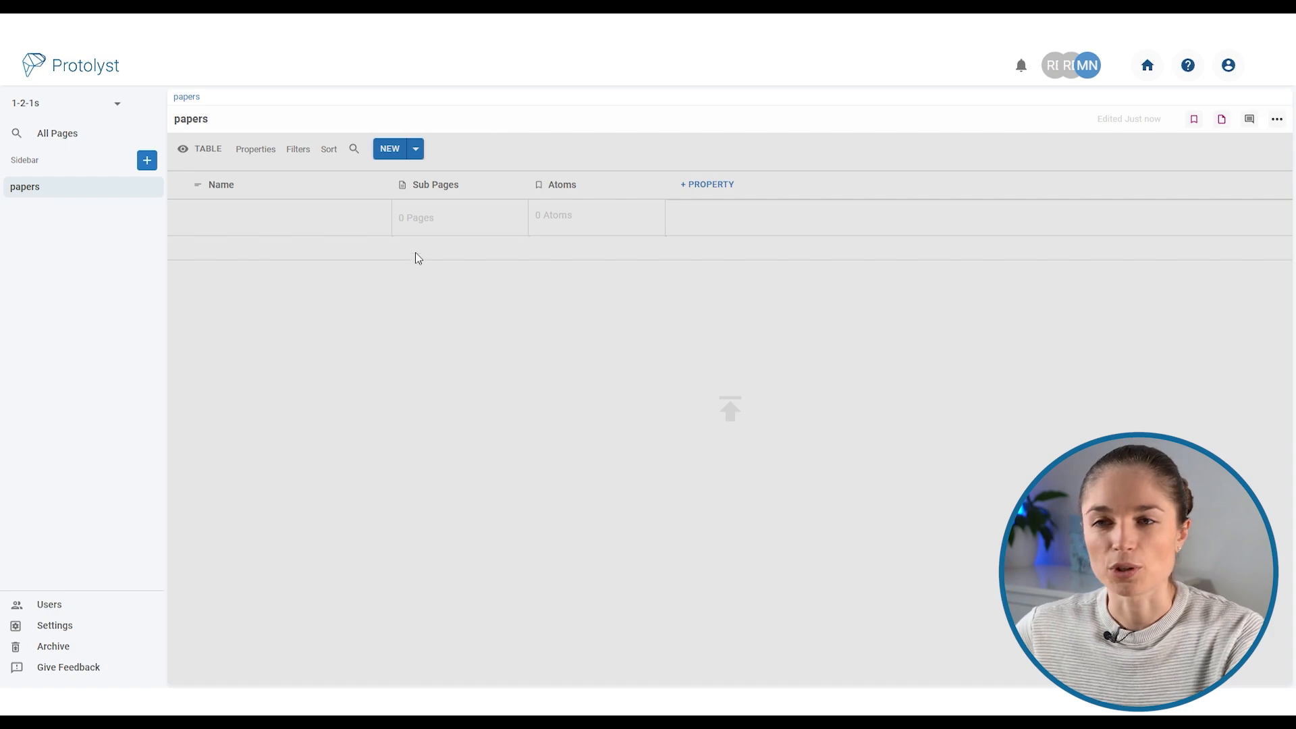
left_click_drag(414, 254, 394, 261)
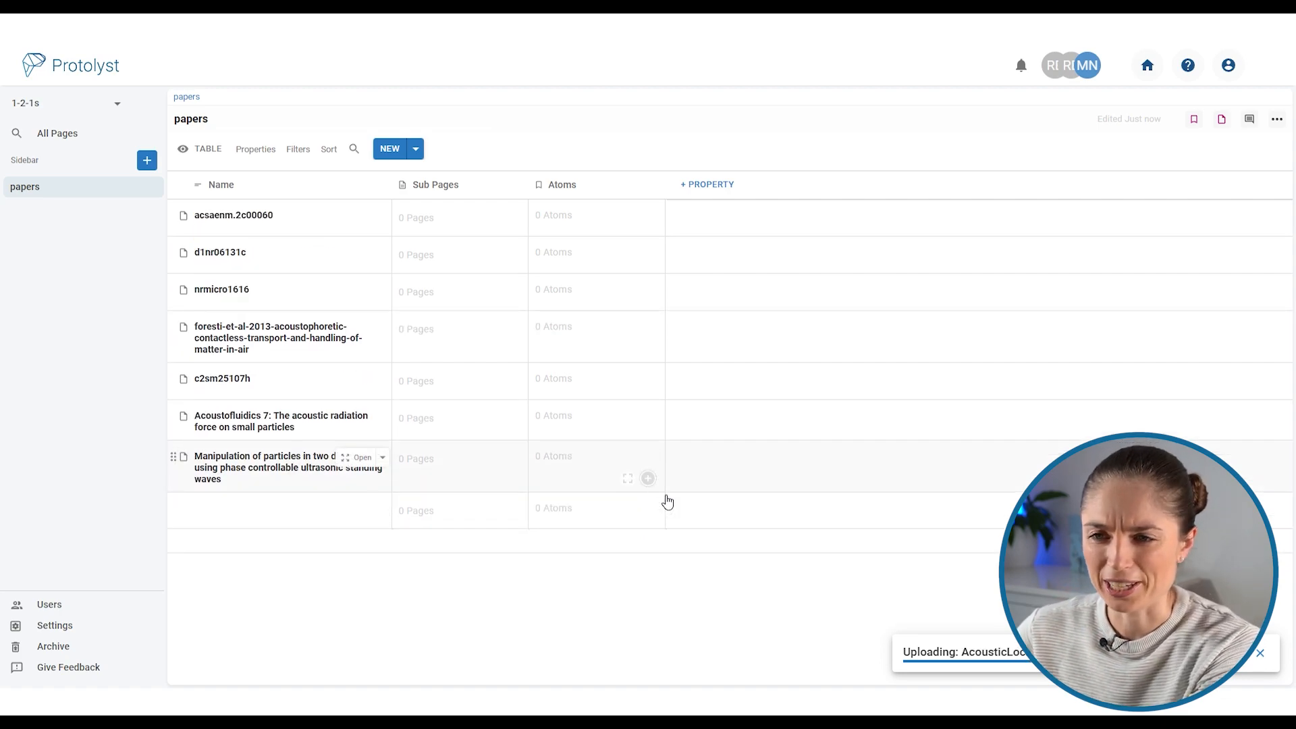
Change the Sub Pages property of the papers table to the Citation type and widen its column.
left_click(483, 196)
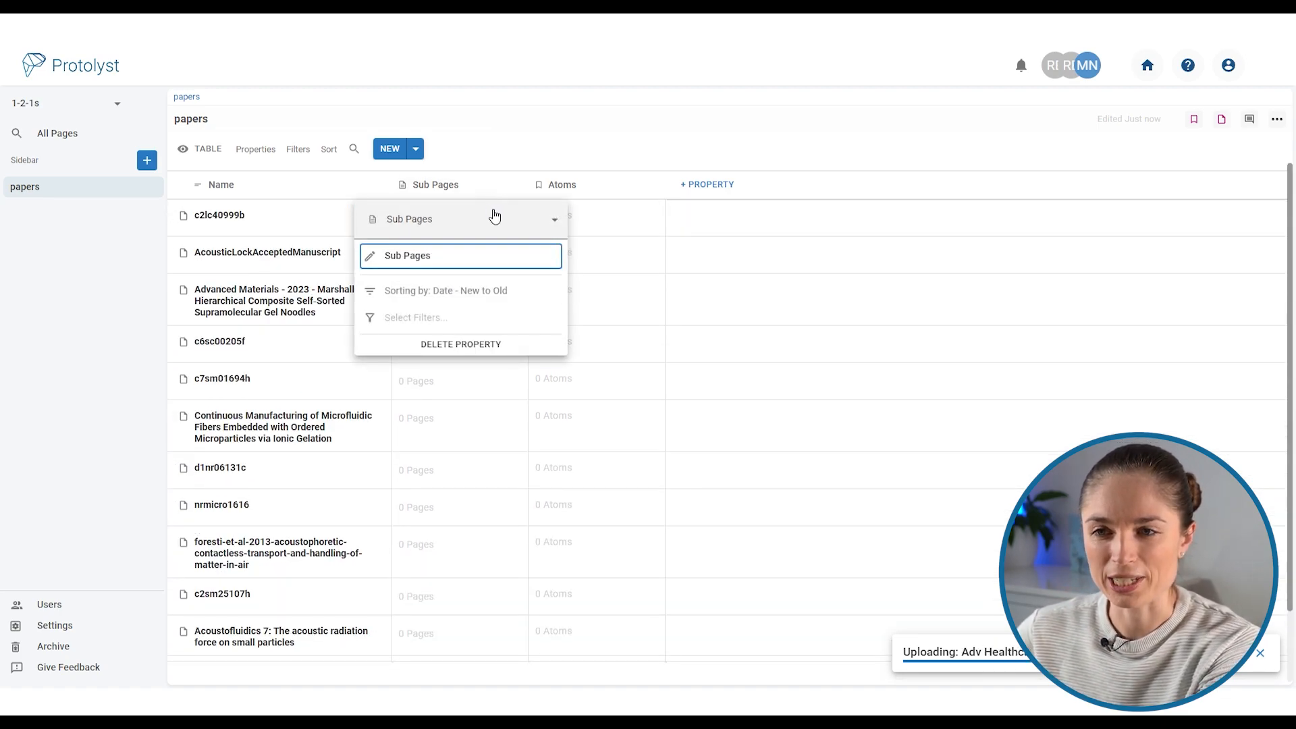
left_click(501, 216)
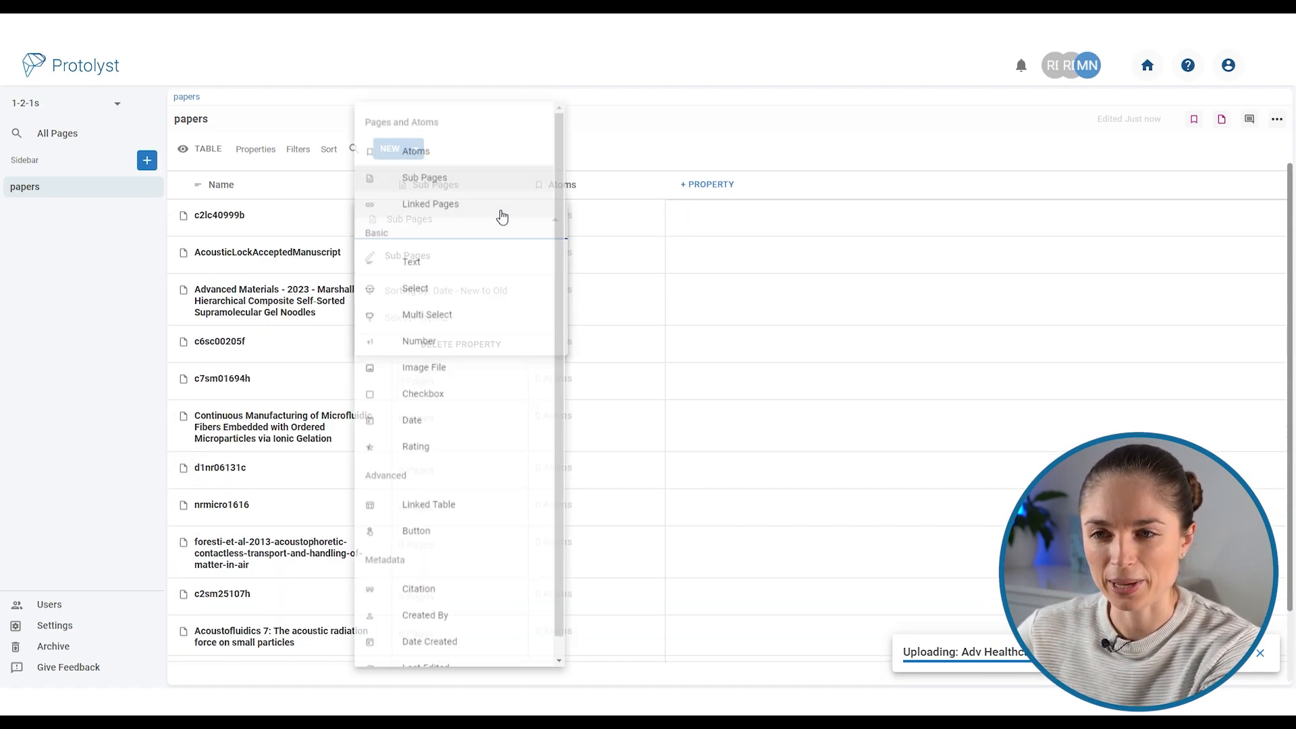
left_click(444, 599)
left_click(743, 131)
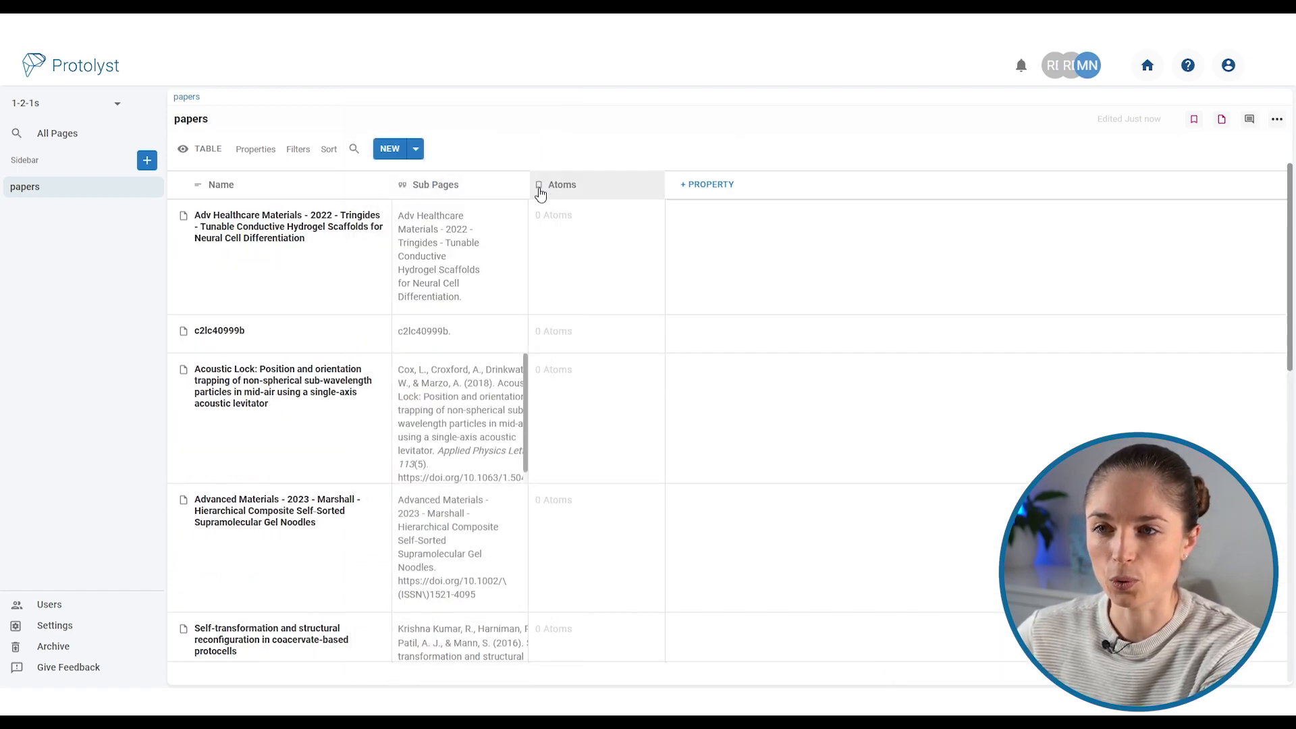
left_click_drag(529, 185, 598, 184)
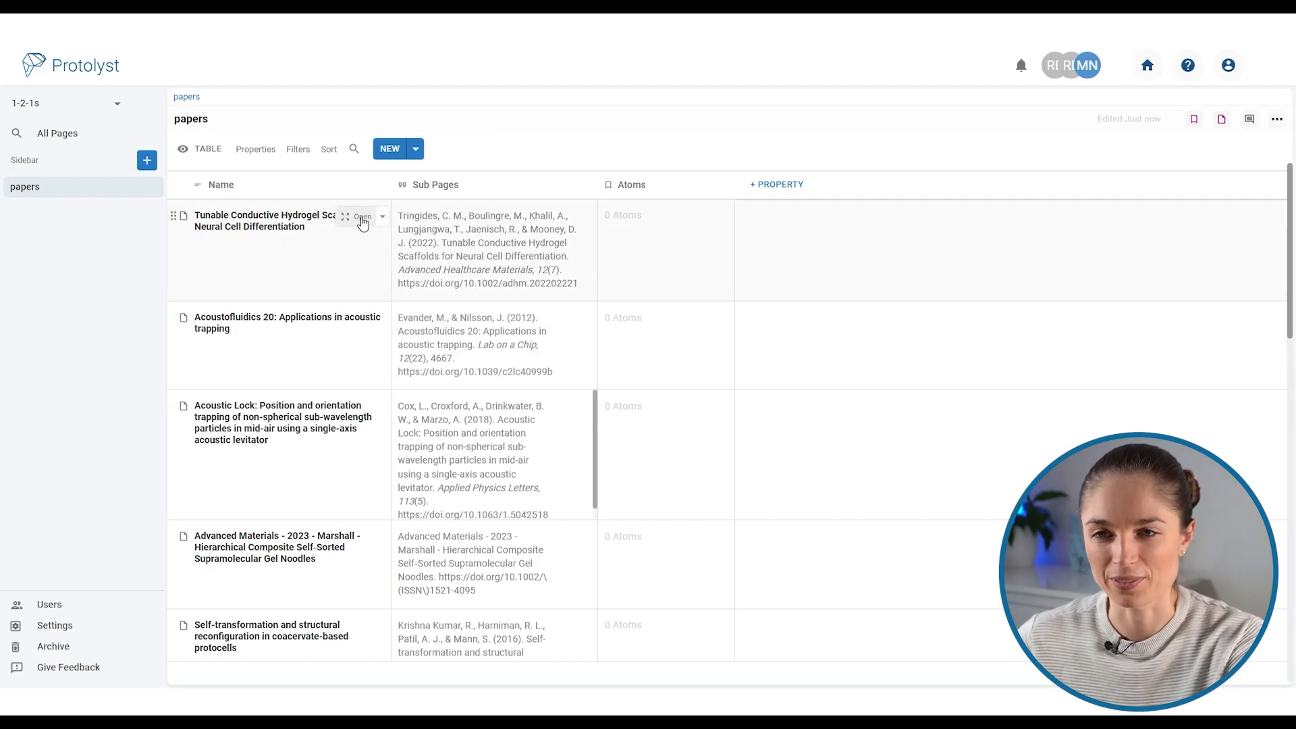
In the paper "Tunable Conductive Hydrogel Scaffolds for Neural Cell Differentiation", capture the passage starting "Initial biohybrid electronics studies" as an atom.
left_click(362, 220)
scroll(856, 492, "down", 15)
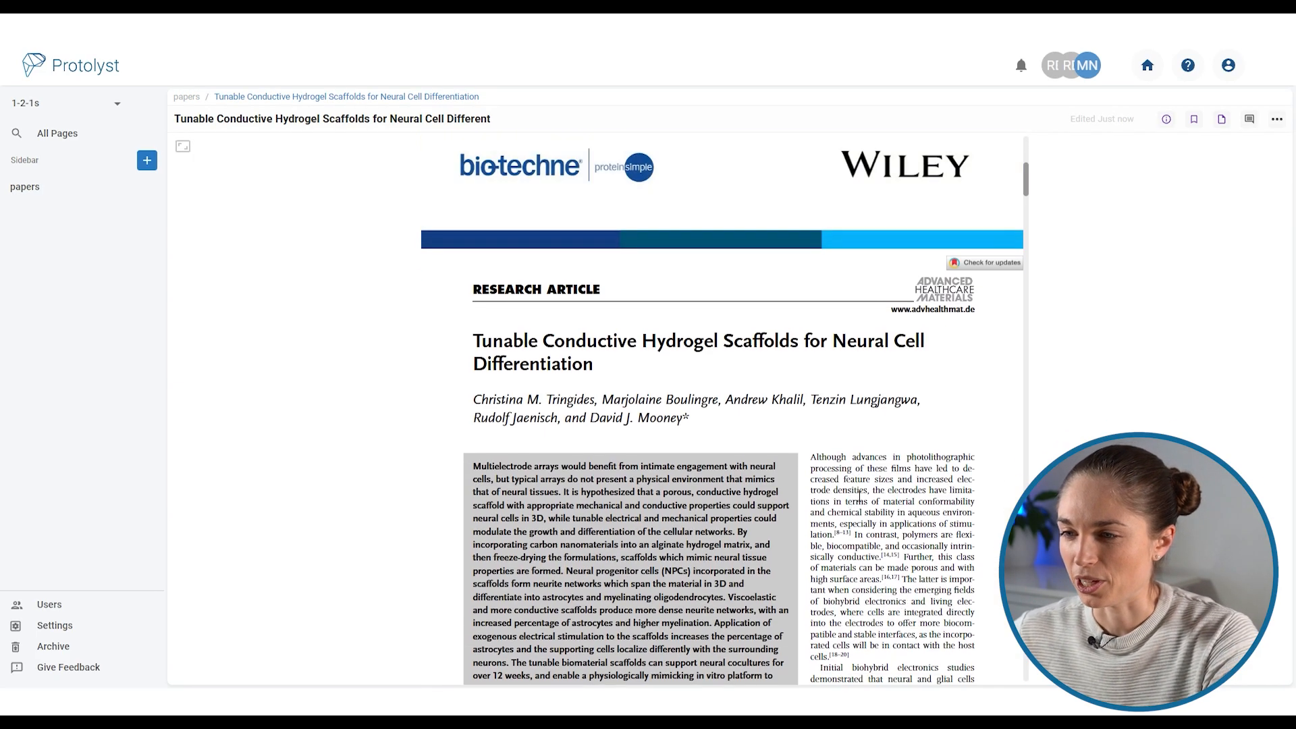
scroll(856, 492, "up", 3)
left_click_drag(819, 443, 841, 503)
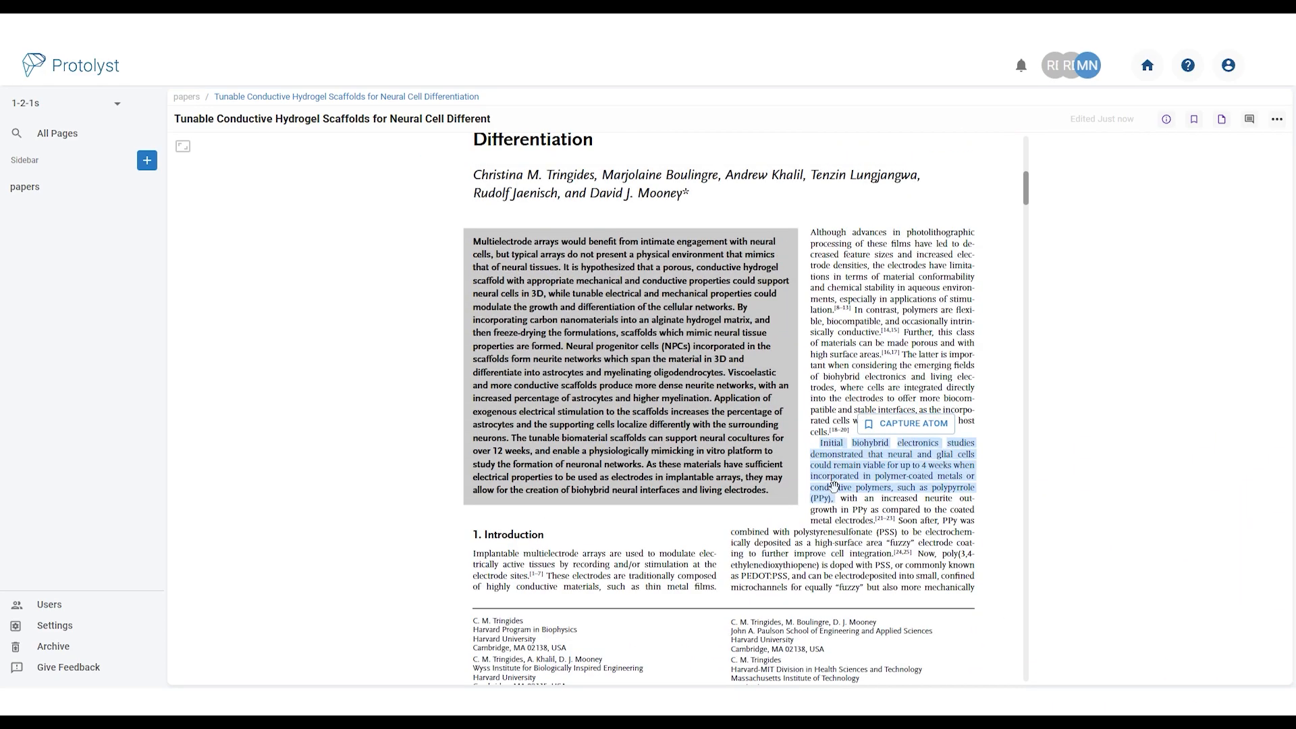
left_click(907, 423)
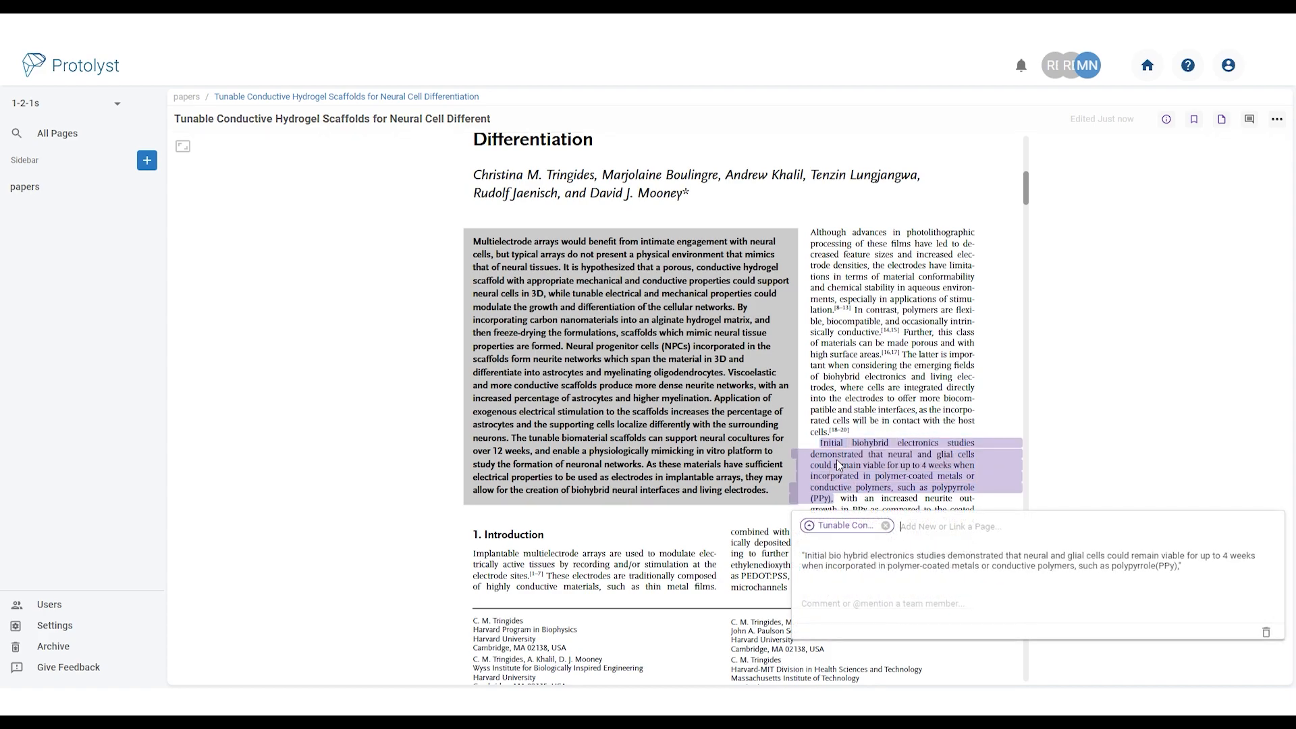
left_click(836, 460)
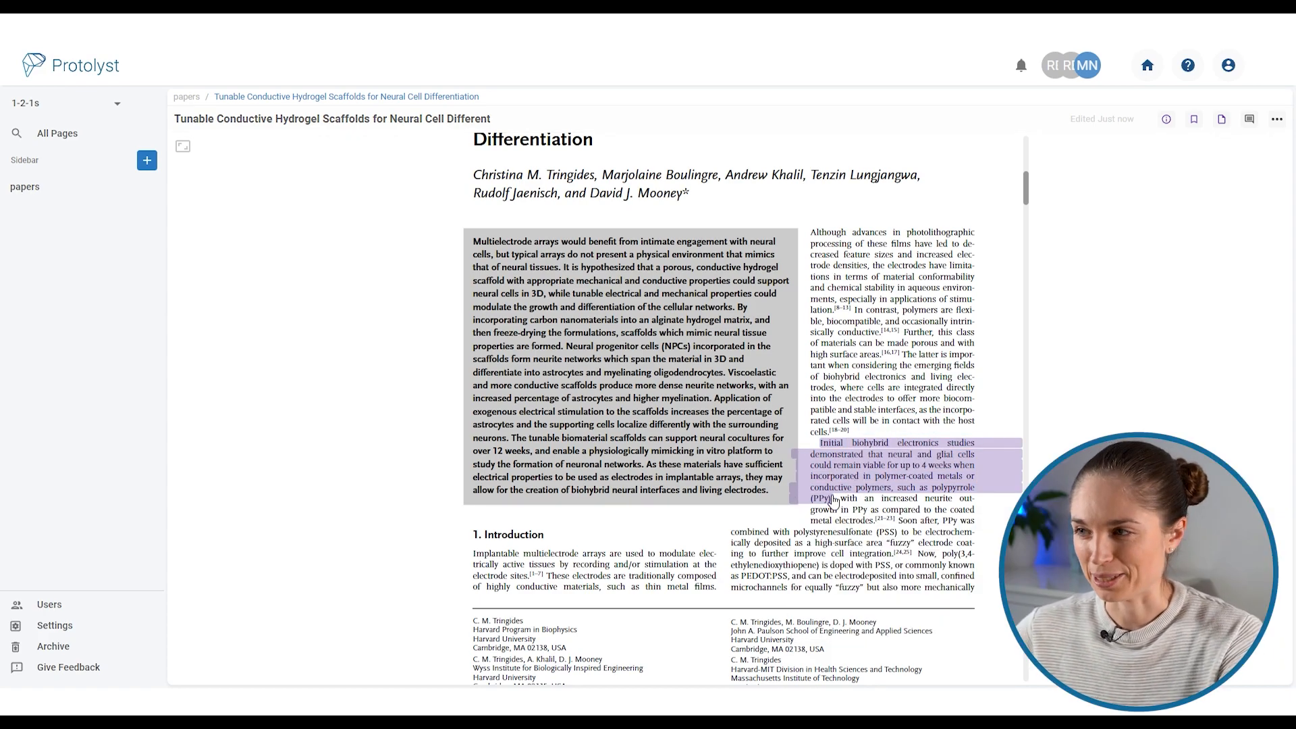
Show the paper's atoms and add the section 2.1 sentence starting "To create bioelectronic hydrogel scaffolds" to them.
left_click(1200, 127)
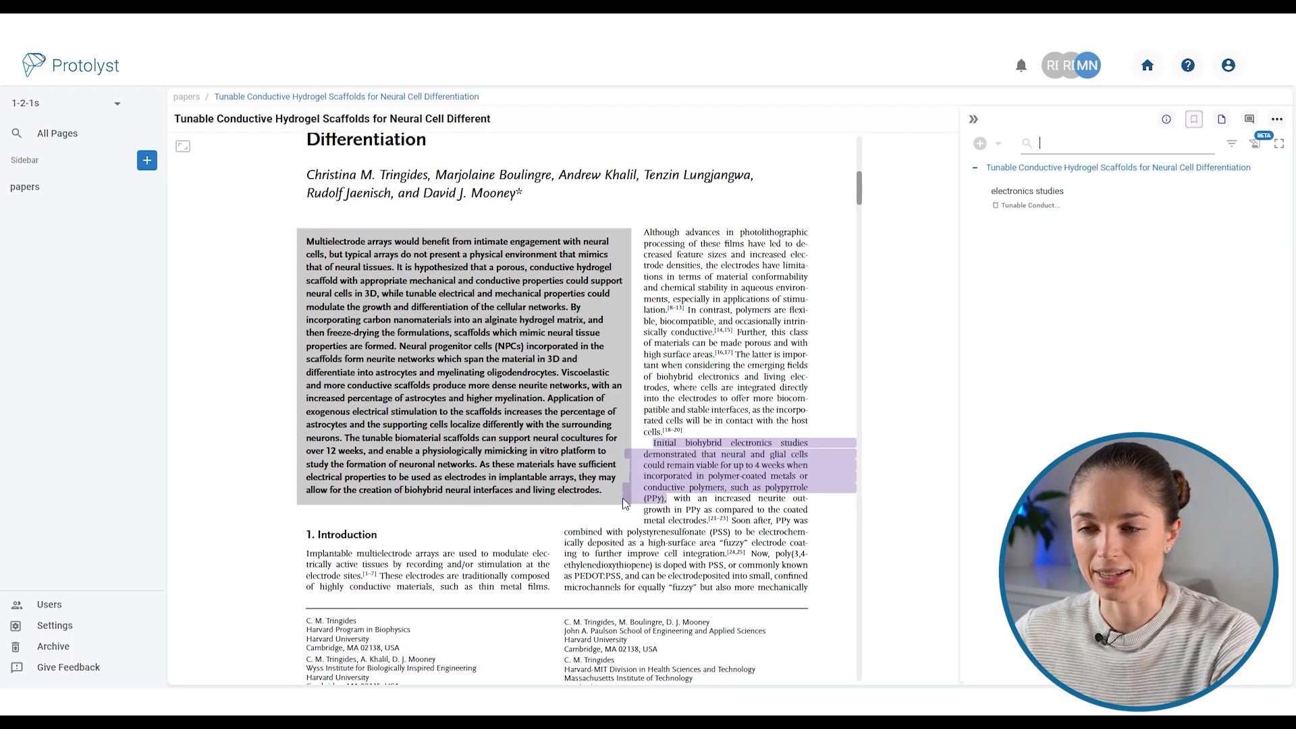
scroll(607, 499, "down", 5)
scroll(633, 505, "down", 8)
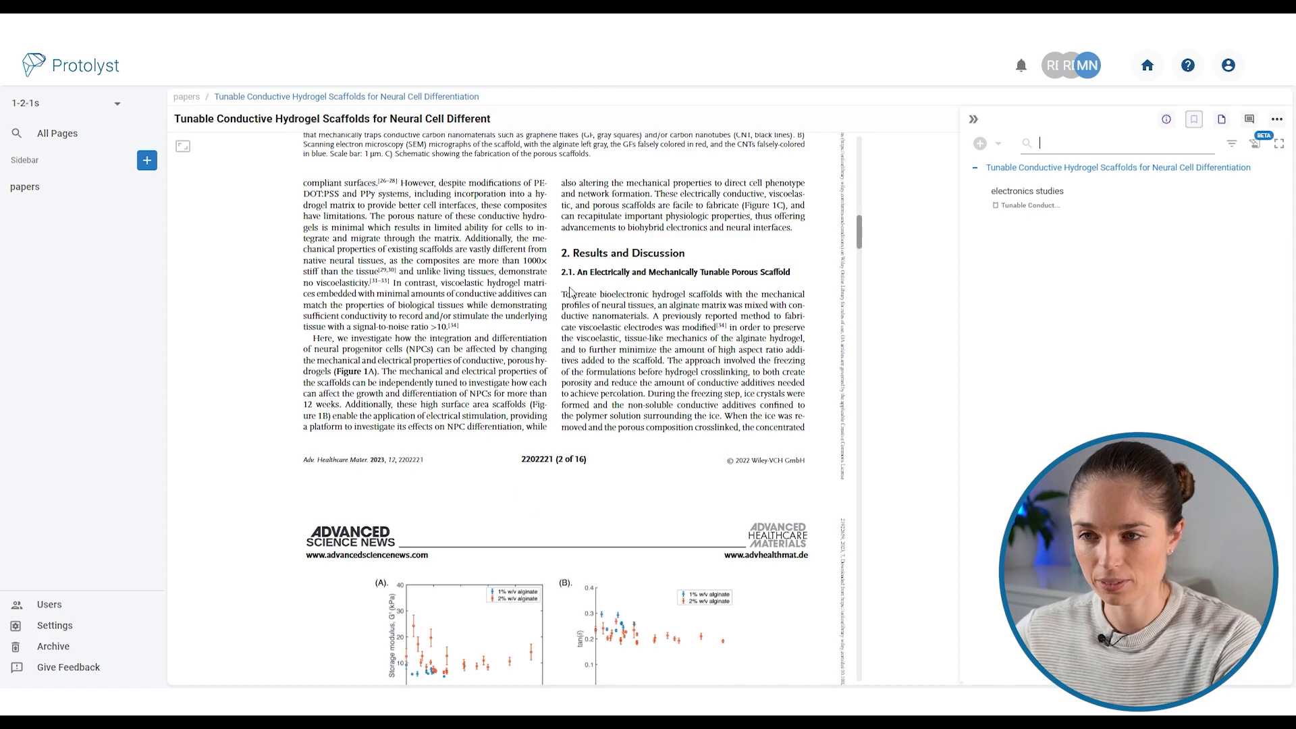
left_click_drag(562, 299, 654, 318)
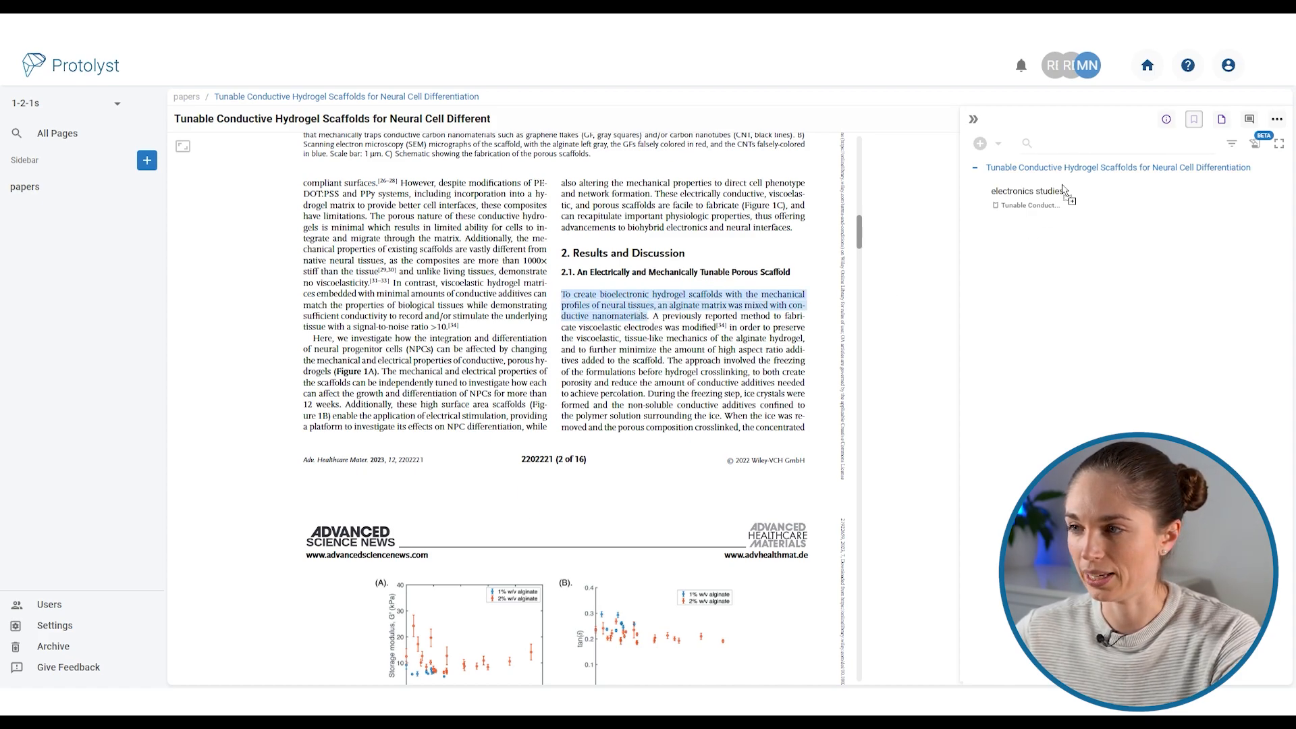
left_click(1112, 417)
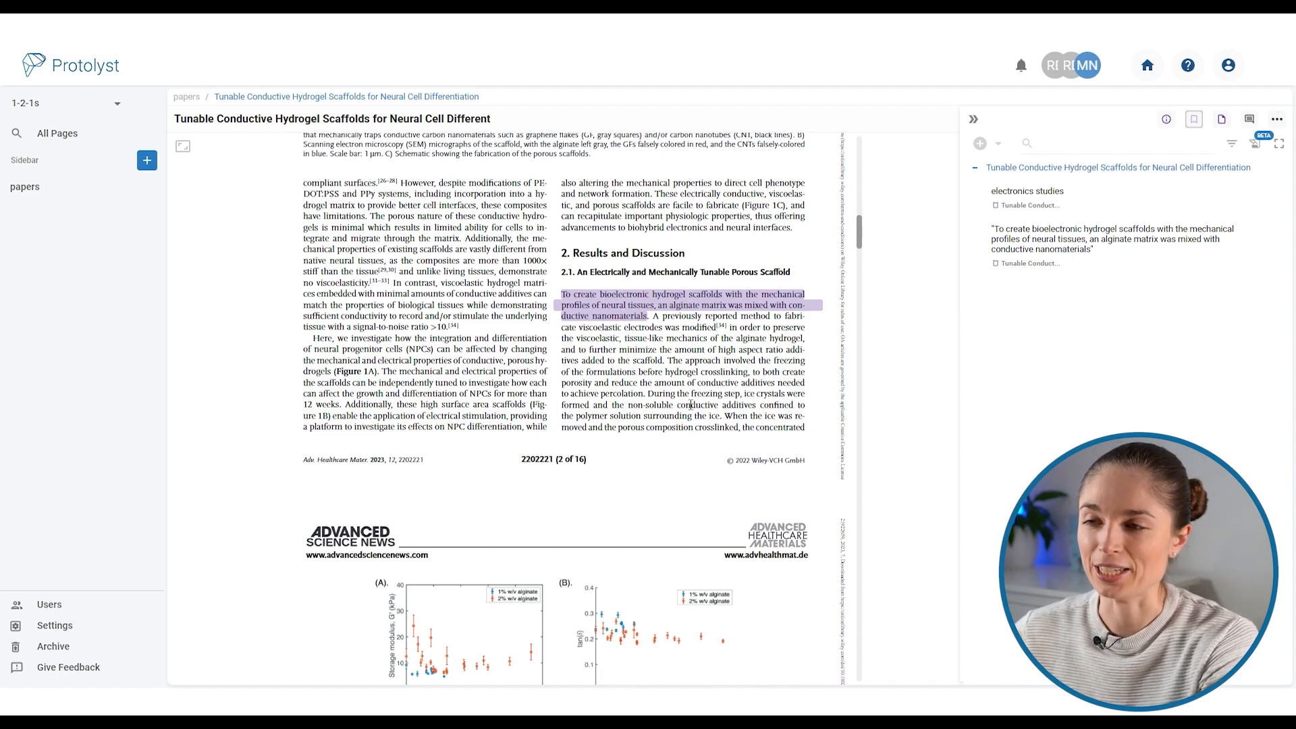
Create a new document page titled "Introduction".
left_click(147, 160)
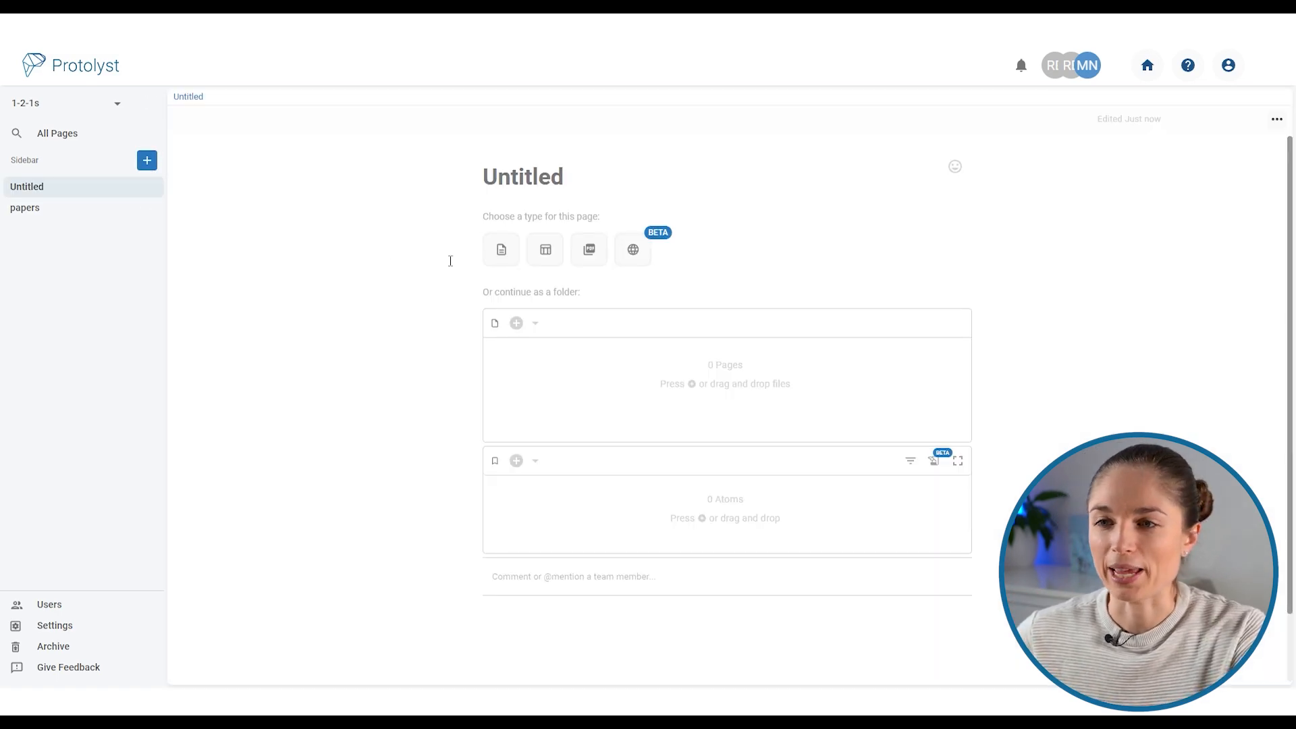
left_click(500, 251)
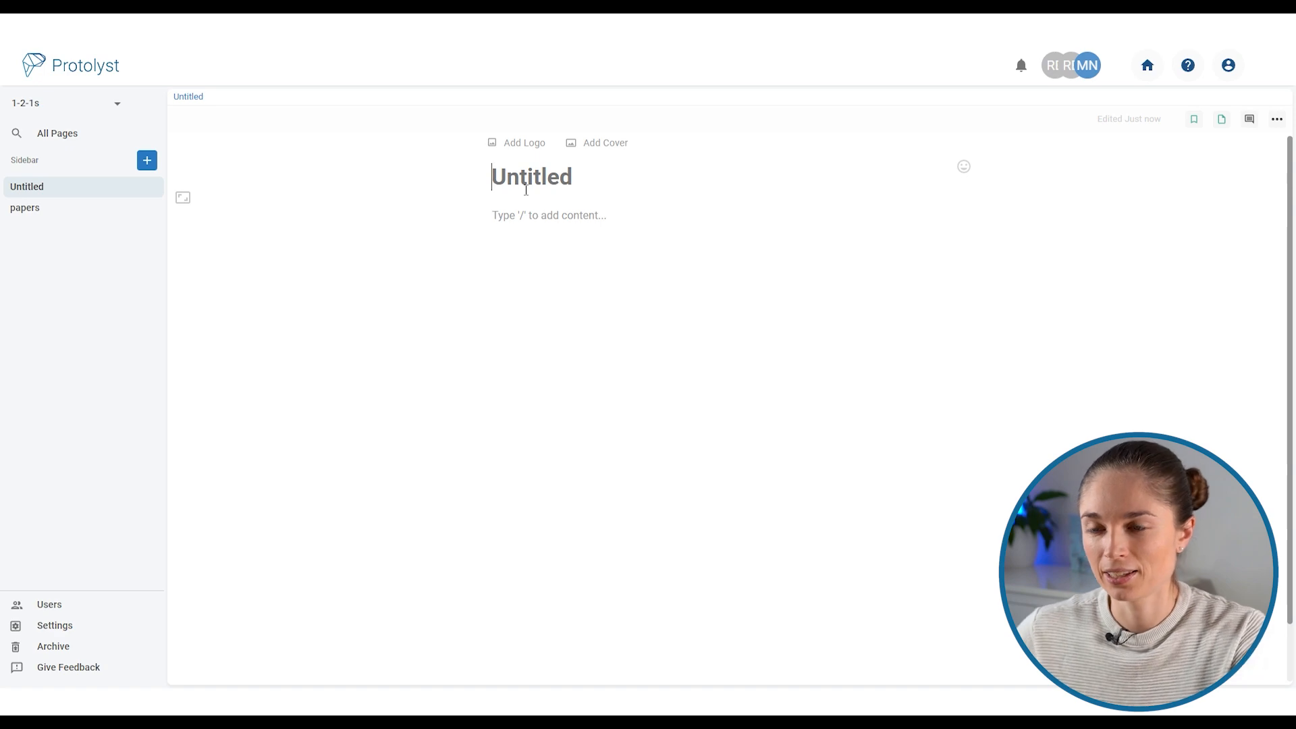
type("Introduction")
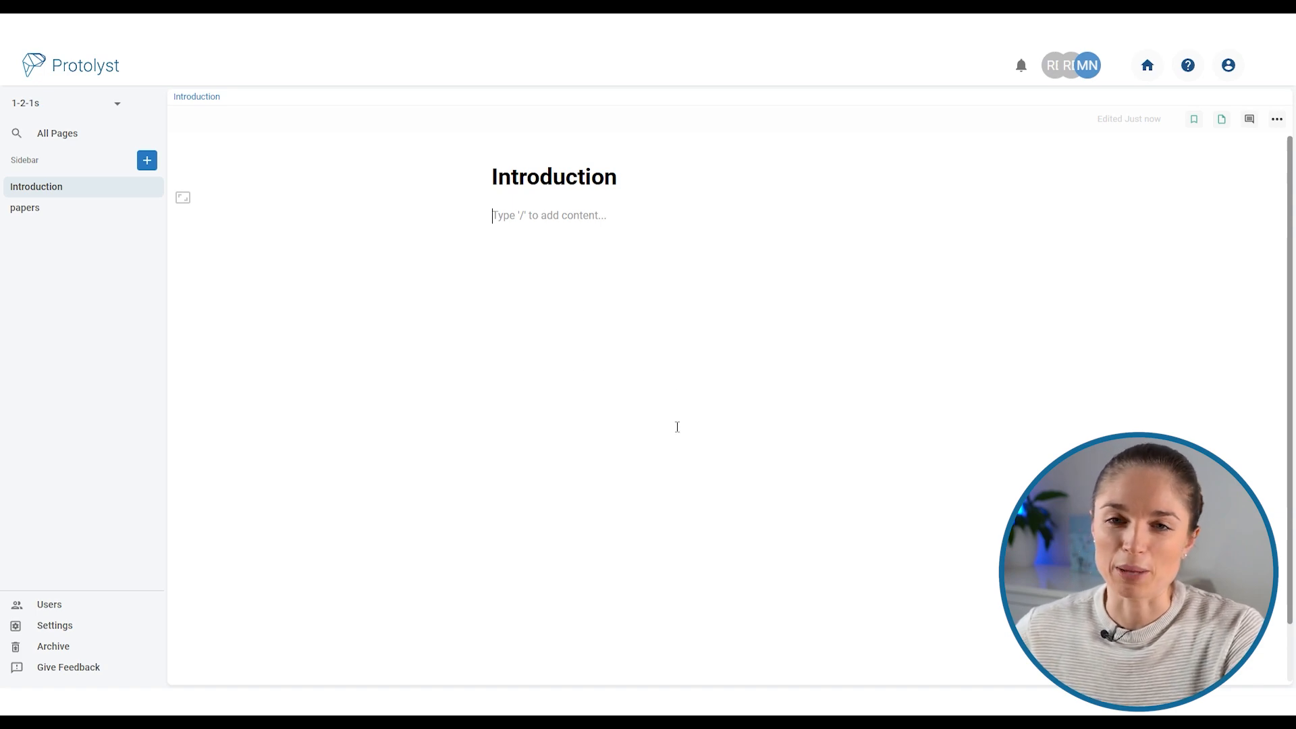
Open the "Tunable Conductive Hydrogel Scaffolds" paper from the papers table in split screen beside the Introduction page.
left_click(36, 212, "ctrl")
mouse_move(923, 226)
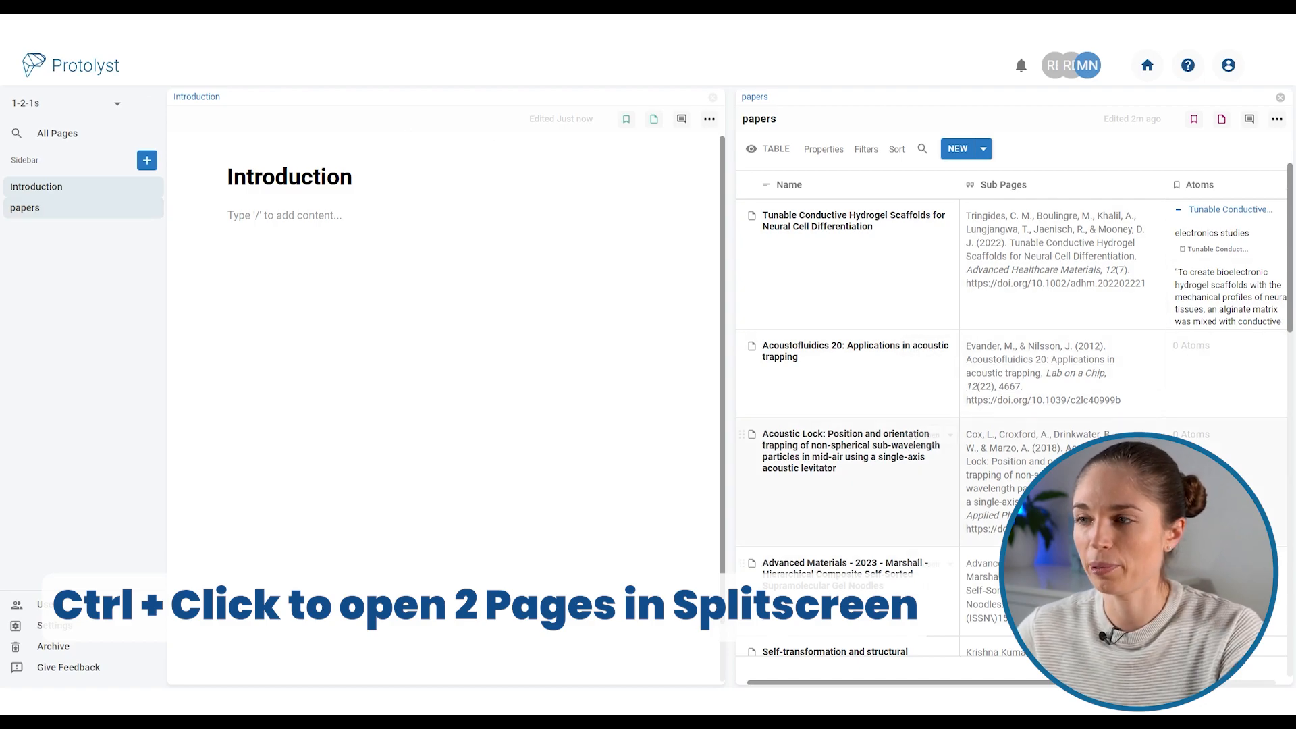
left_click(926, 217)
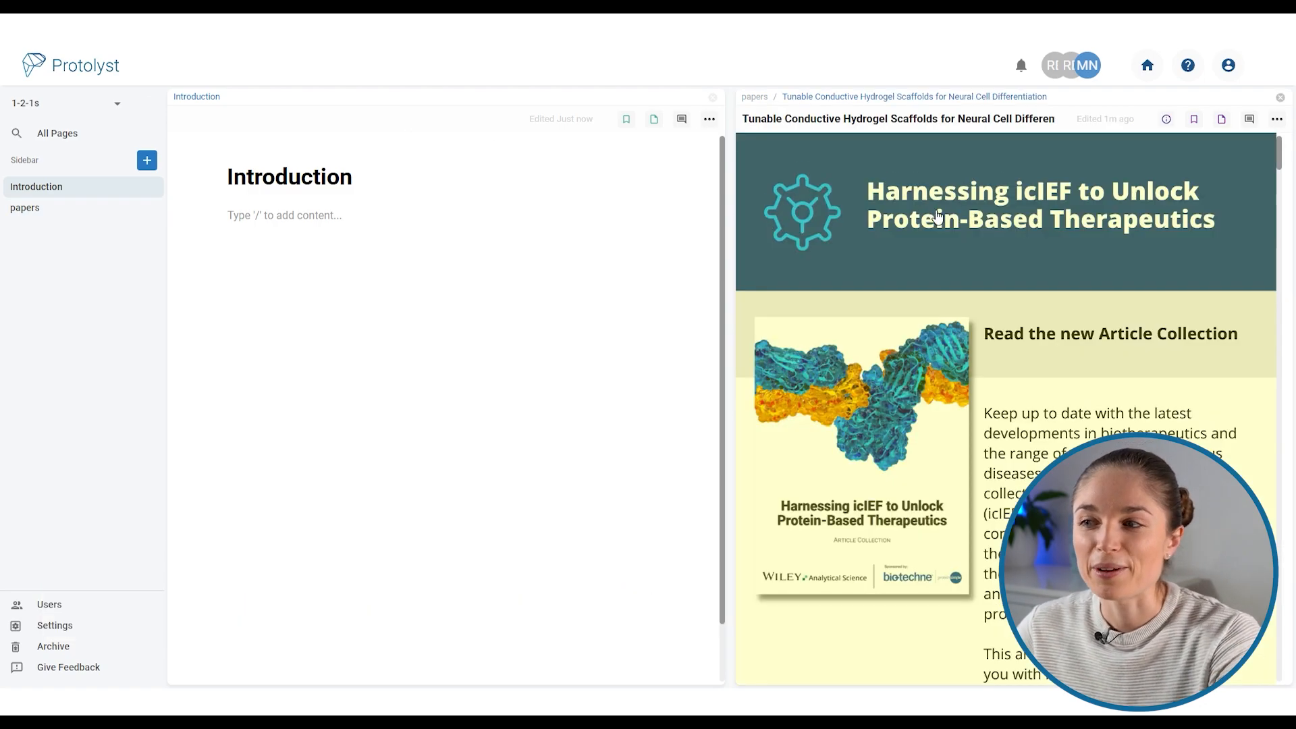
Insert the paper's passage starting "combined with polystyrenesulfonate (PSS)" into the Introduction page as a cited quote.
scroll(992, 370, "down", 15)
scroll(1018, 373, "up", 3)
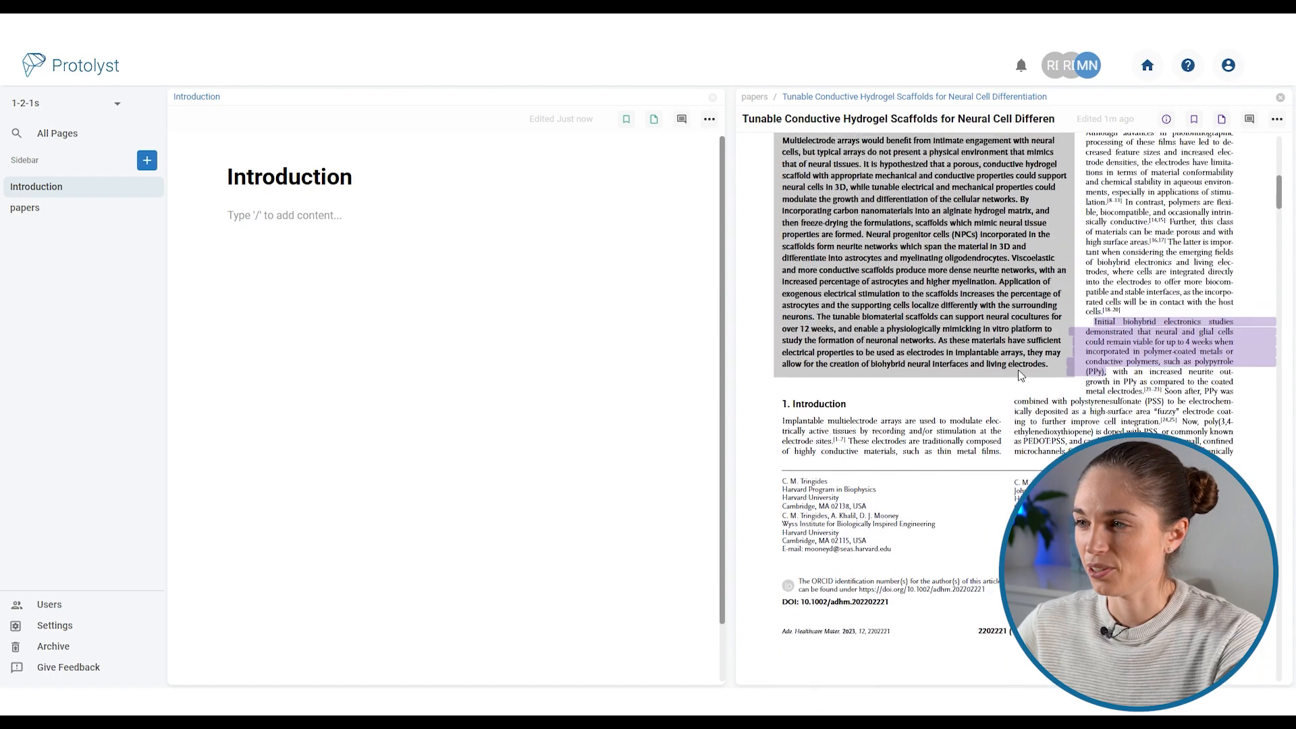
left_click_drag(1013, 401, 277, 216)
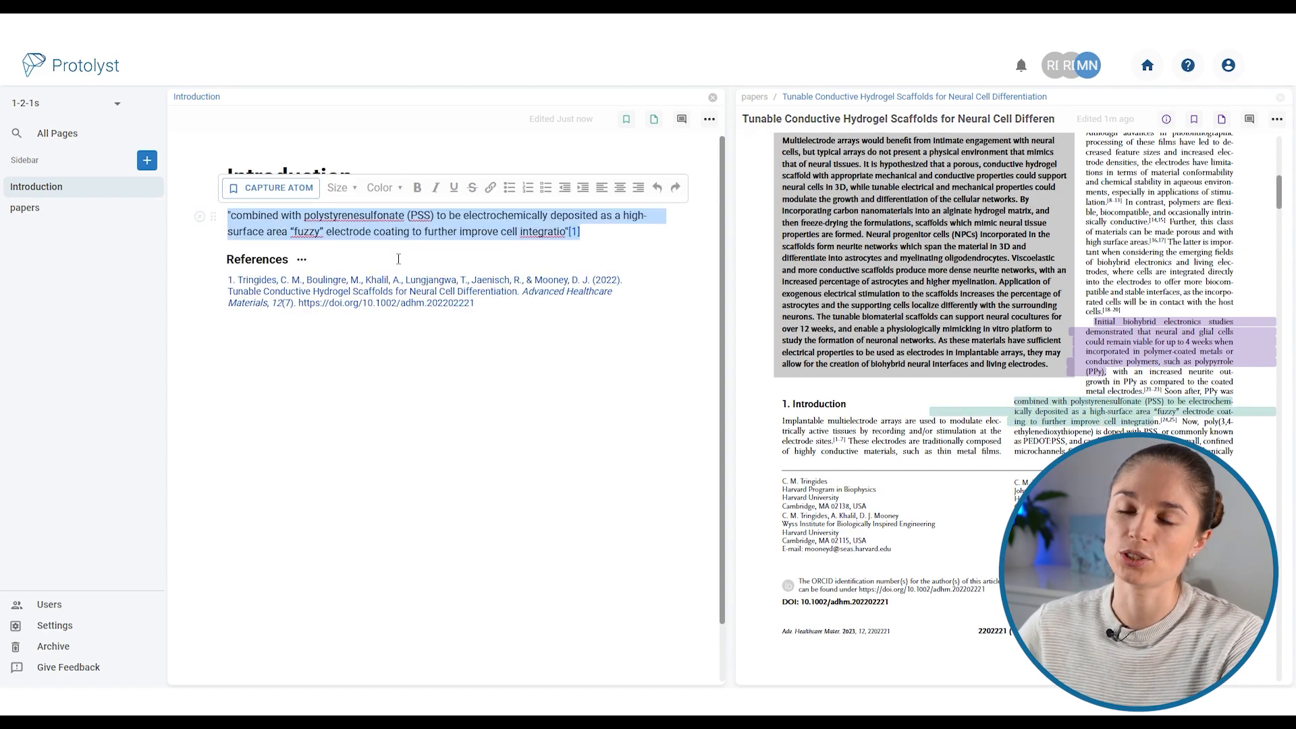
left_click(560, 520)
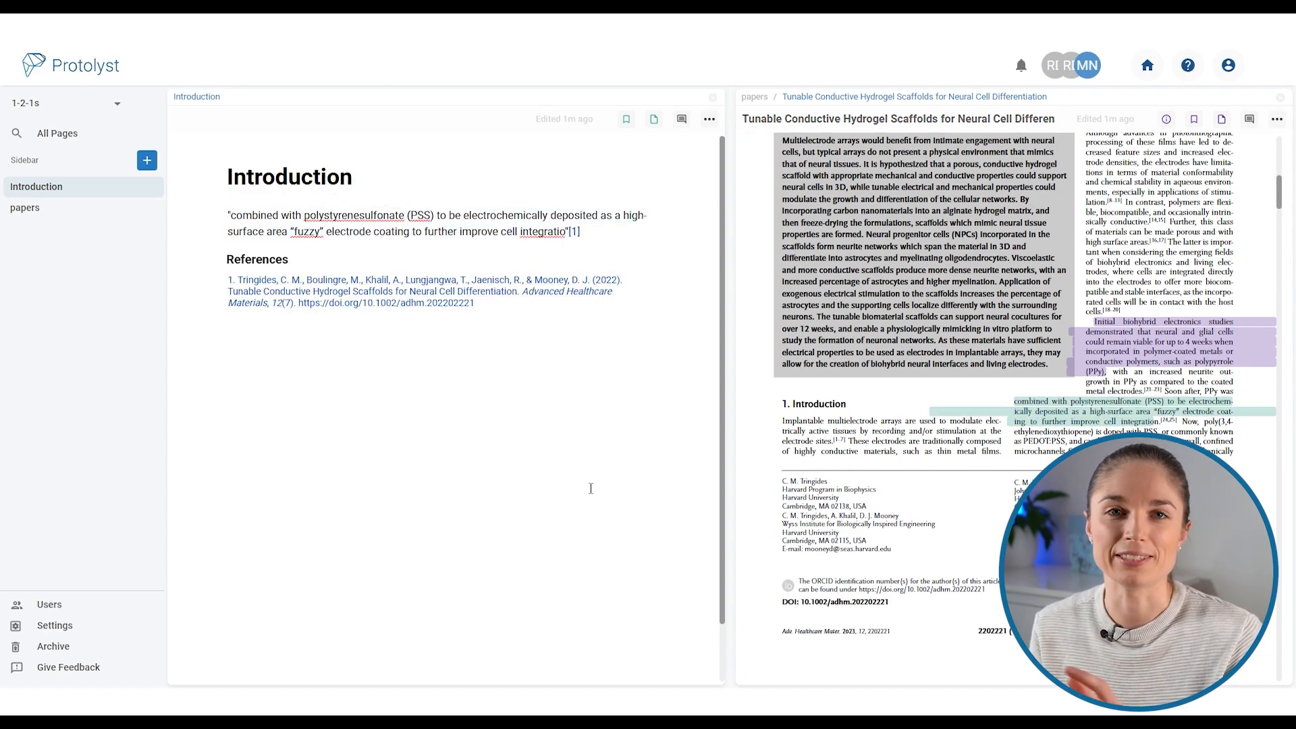
Examine the atoms stored on the Introduction page and on the hydrogel scaffolds paper.
left_click(627, 119)
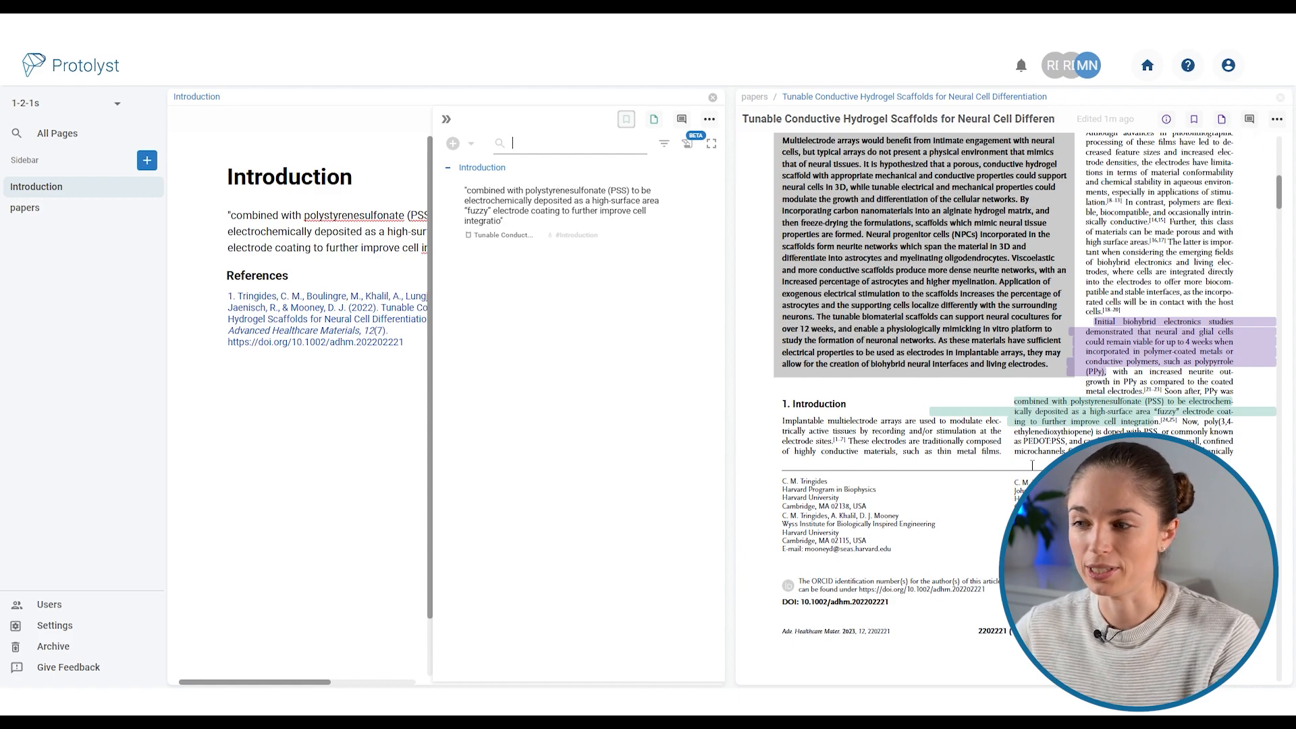
left_click(1194, 120)
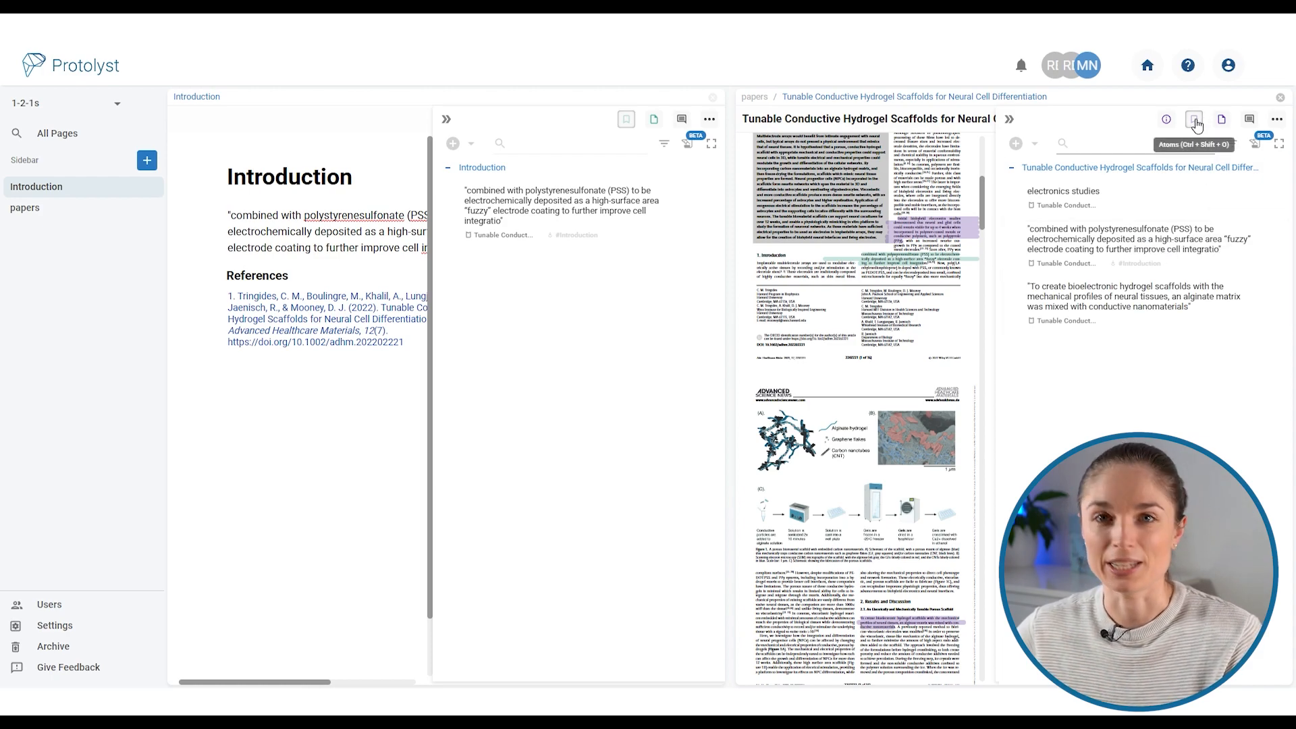
left_click(1007, 119)
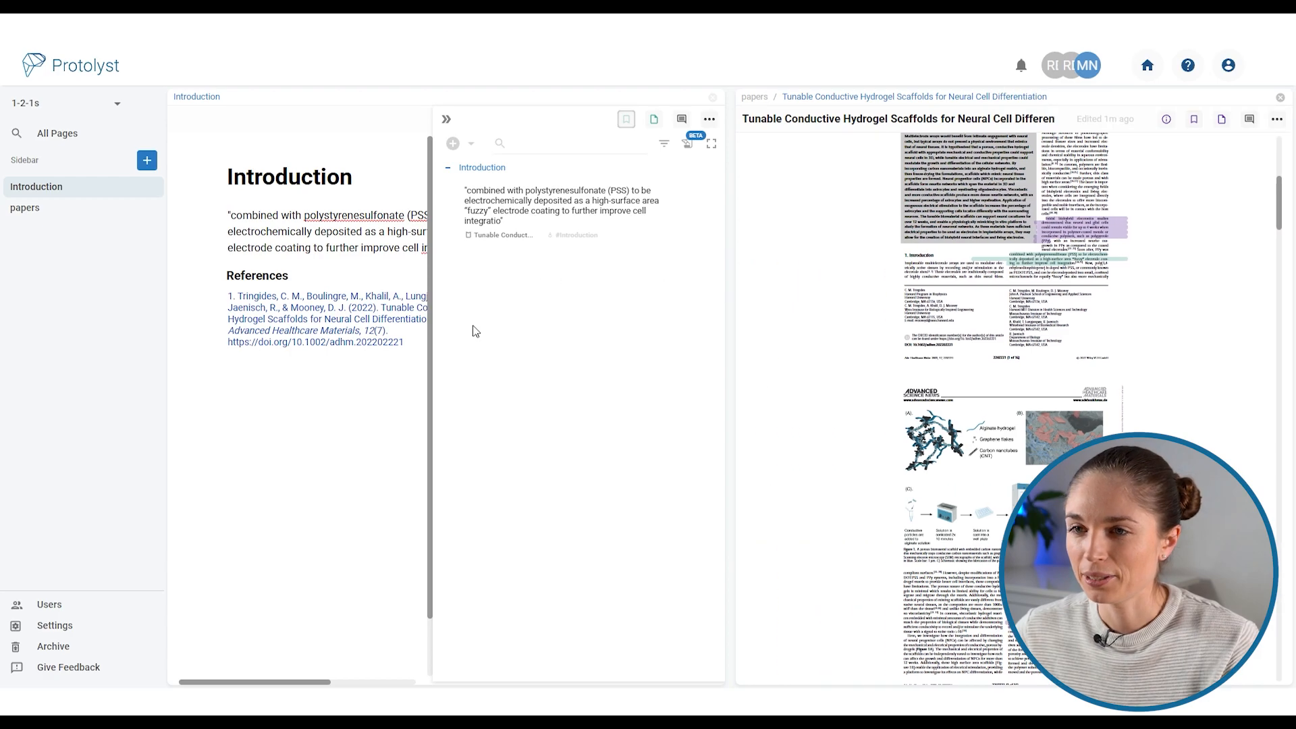
Create a table page named "Tags" in split screen beside the Introduction page.
left_click(147, 160)
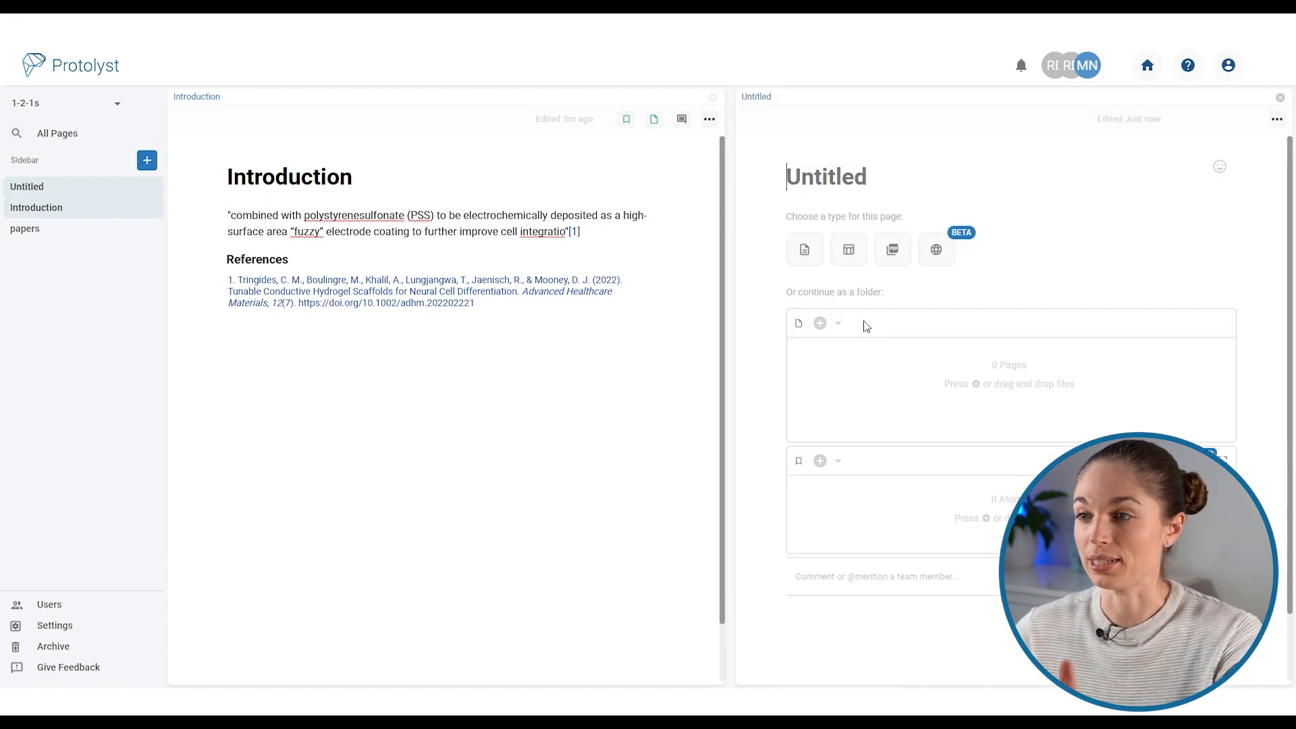
left_click(859, 251)
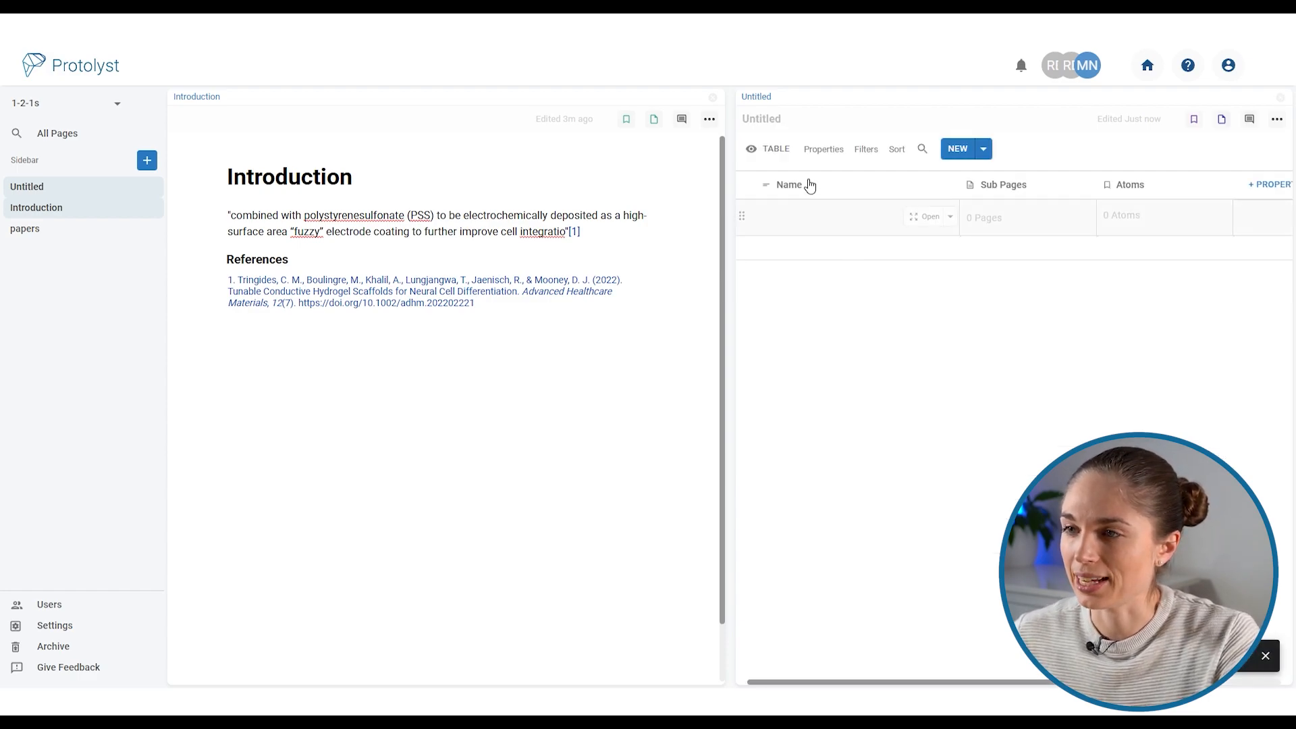
left_click(784, 130)
type("Tags")
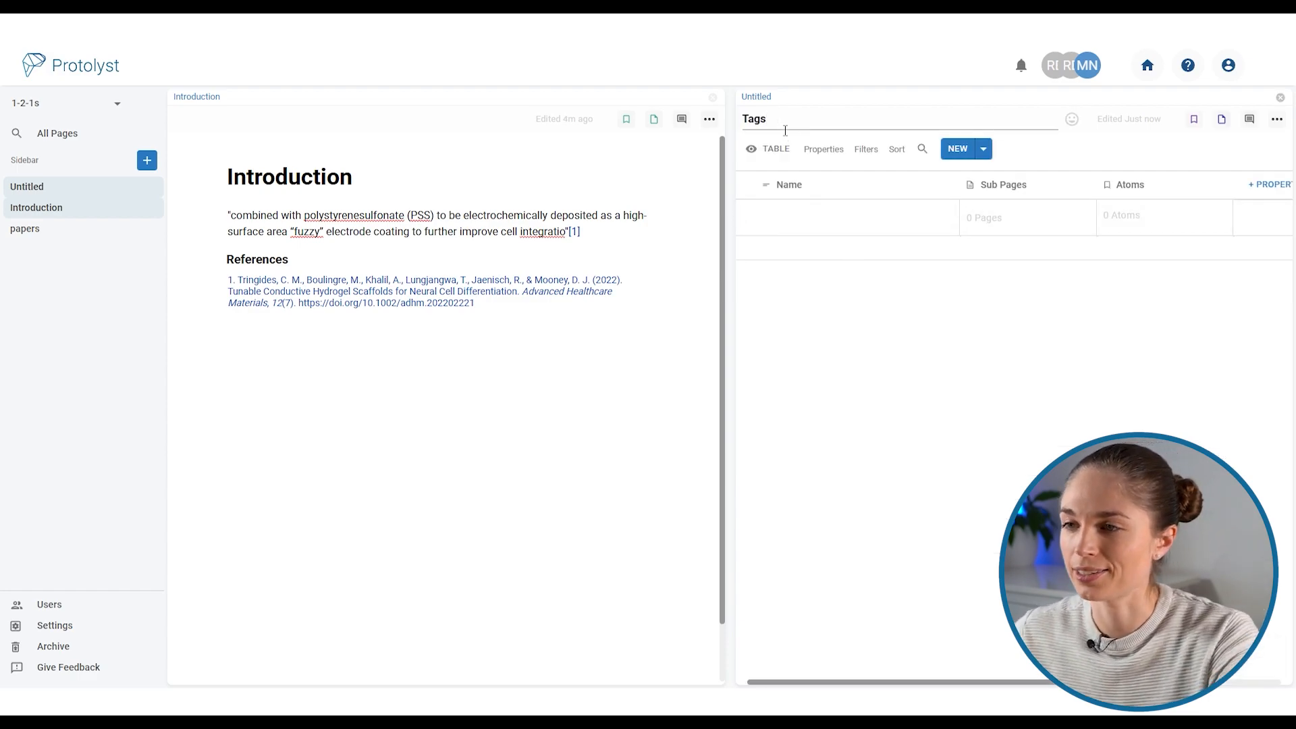
Add the entries "Introduction" and "Key Takeaways" to the Tags table.
left_click(861, 225)
type("Introdcu")
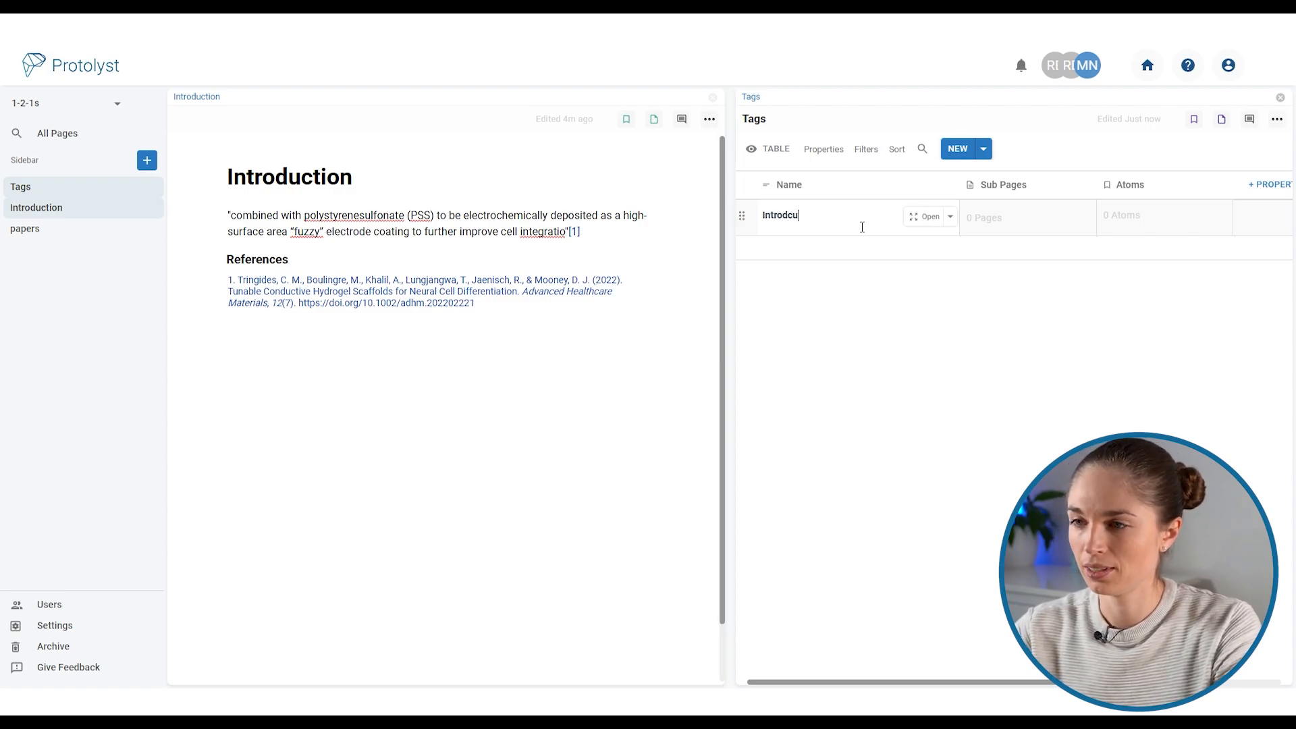
type("tionction")
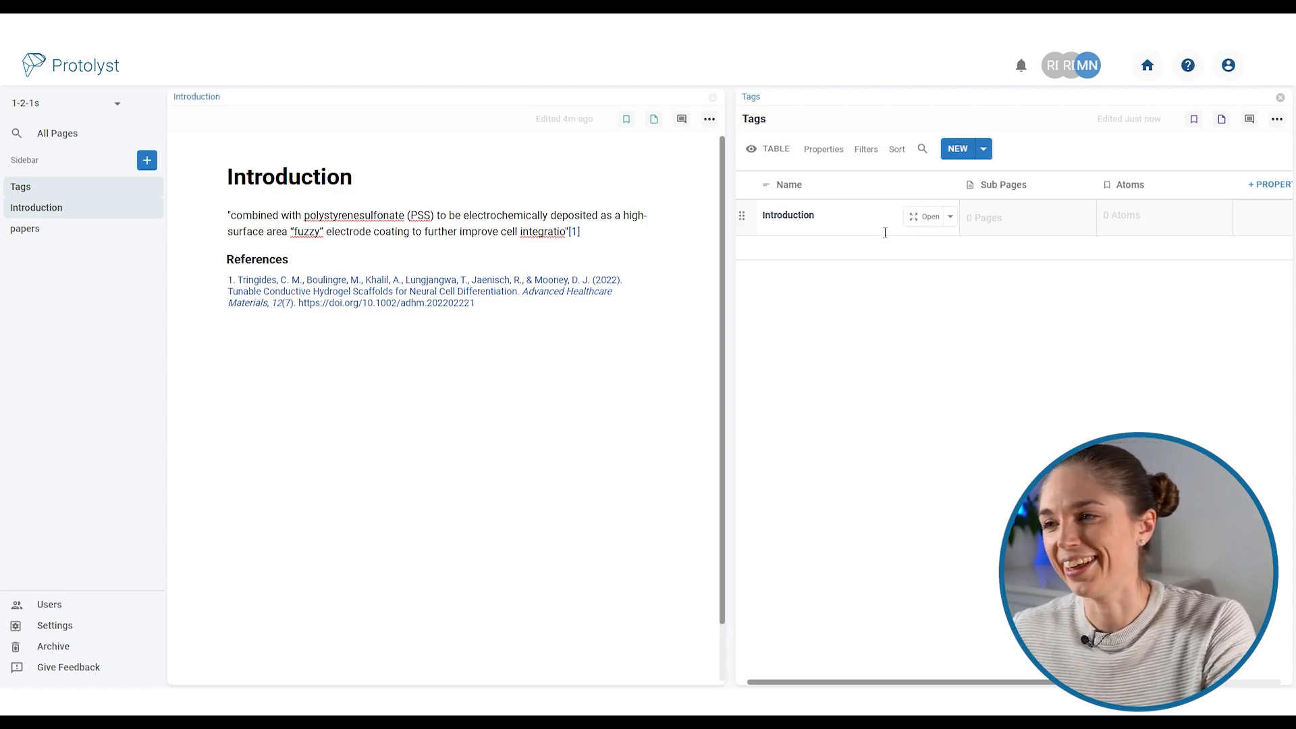
left_click(957, 148)
type("Key Takeaways")
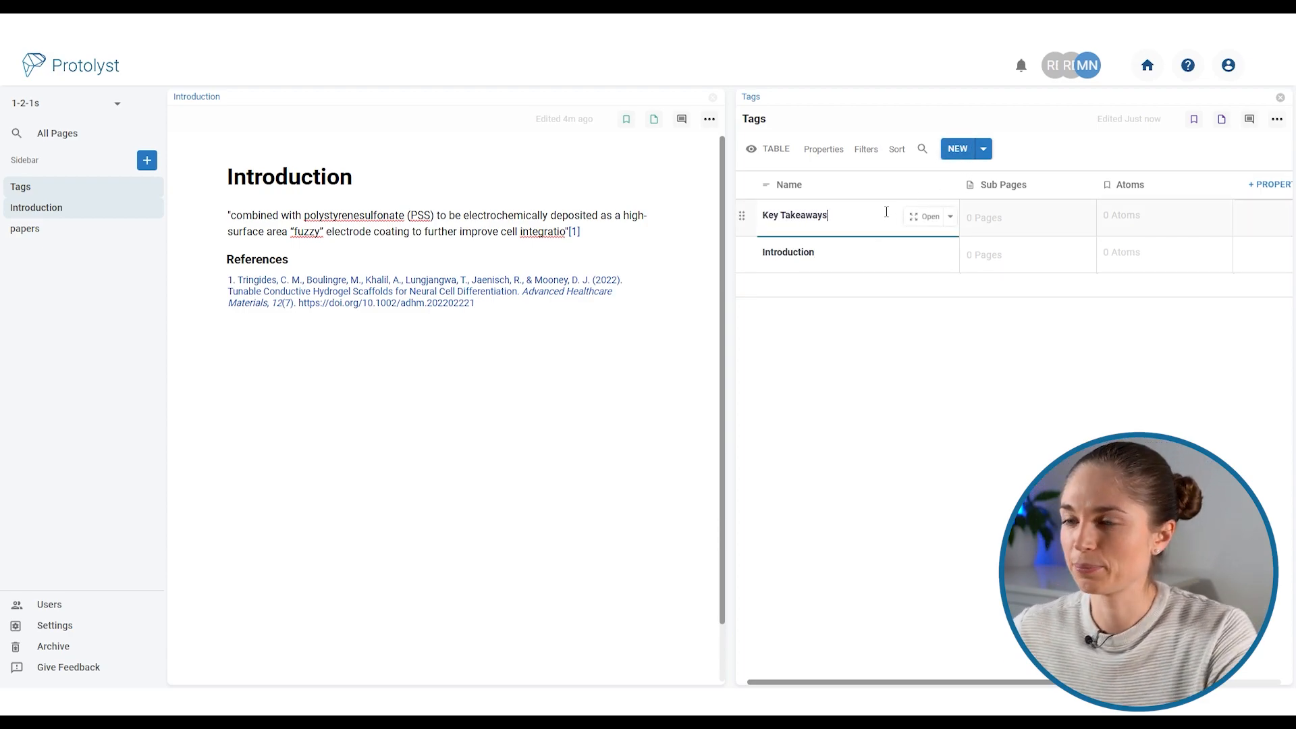
key("Return")
Delete the Sub Pages property from the Tags table.
left_click(1057, 183)
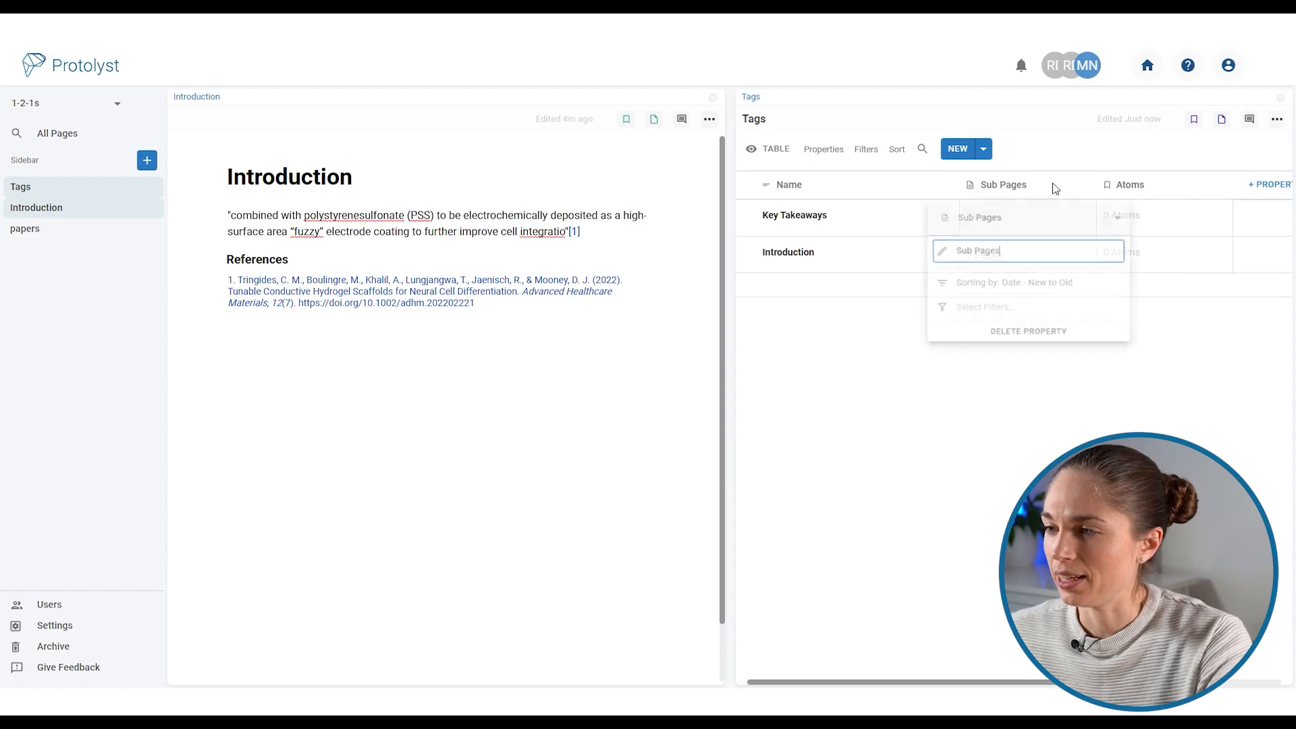
left_click(1028, 343)
left_click(818, 411)
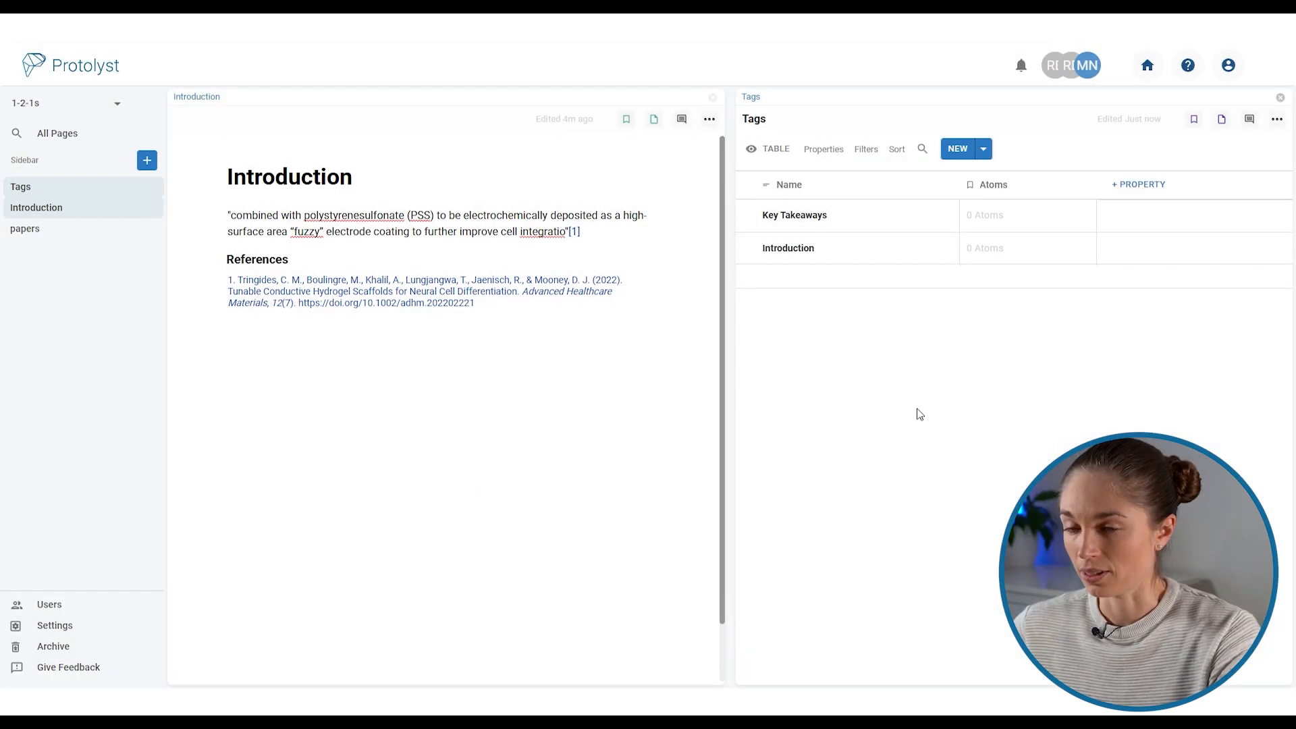
Open the paper "Tunable Conductive Hydrogel Scaffolds for Neural Cell Differentiation" from the papers table beside the Tags table.
left_click(432, 183)
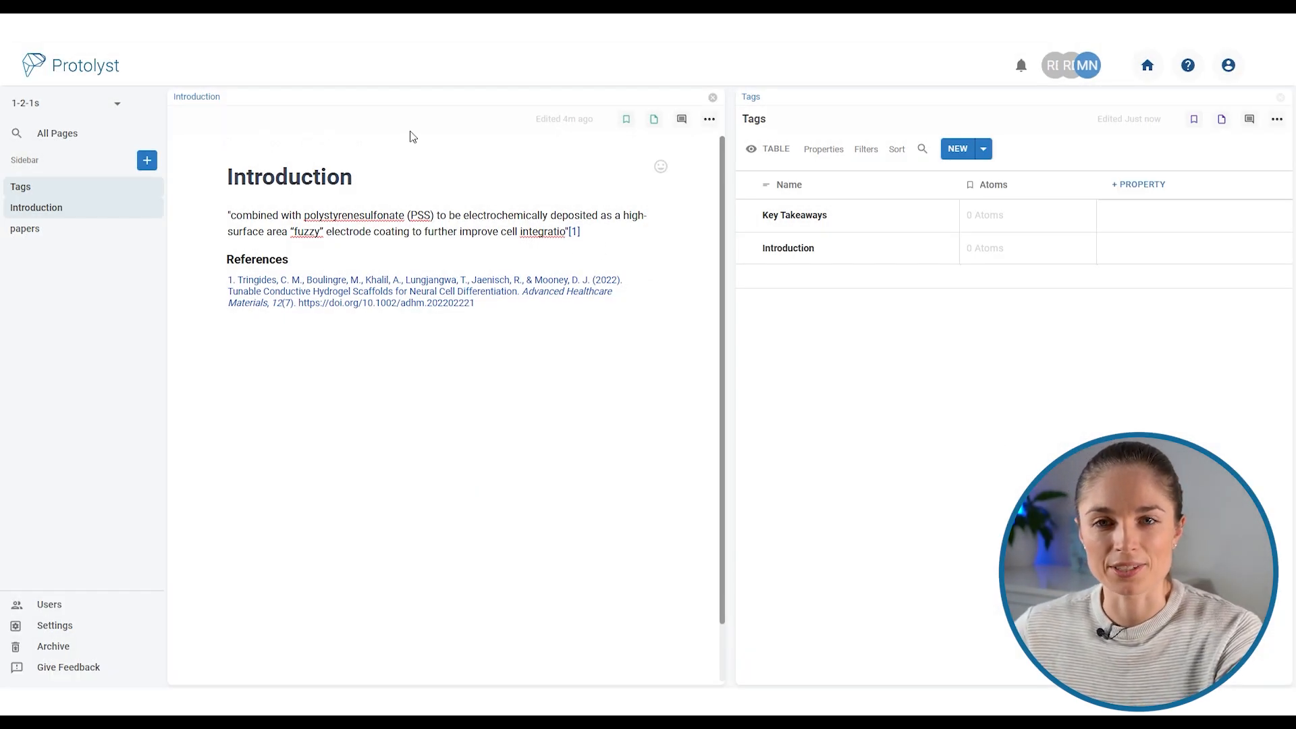
left_click(49, 230)
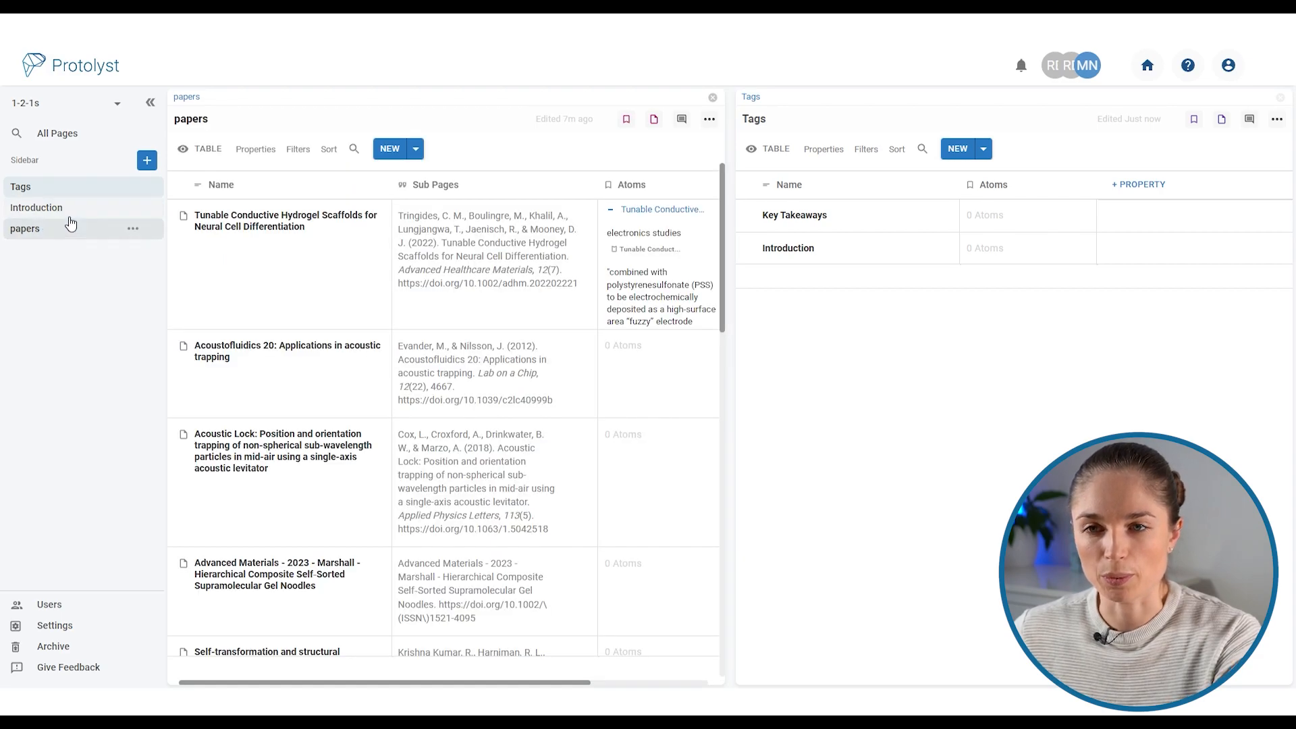
left_click(356, 217)
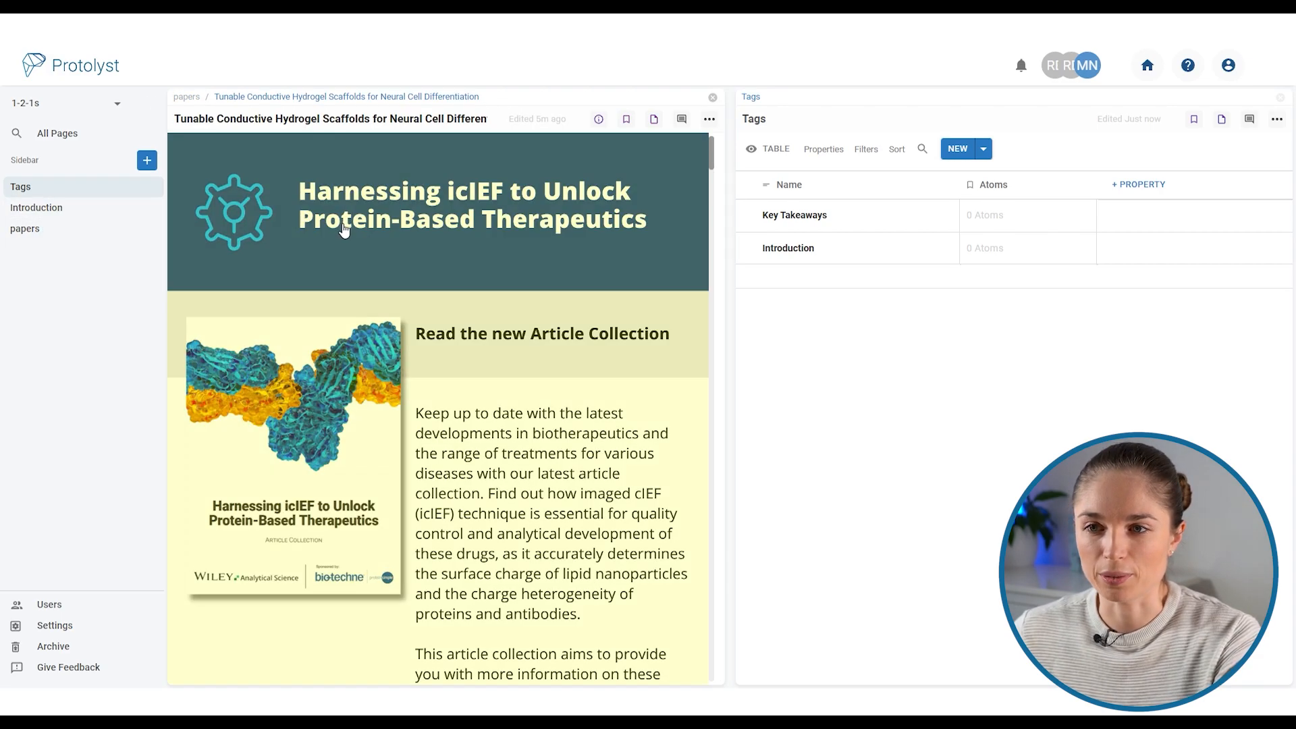
Capture the paper's passage from "The electrical properties of the formulations" to "(<1 S m-1)." as an atom under the Key Takeaways tag.
scroll(551, 499, "down", 10)
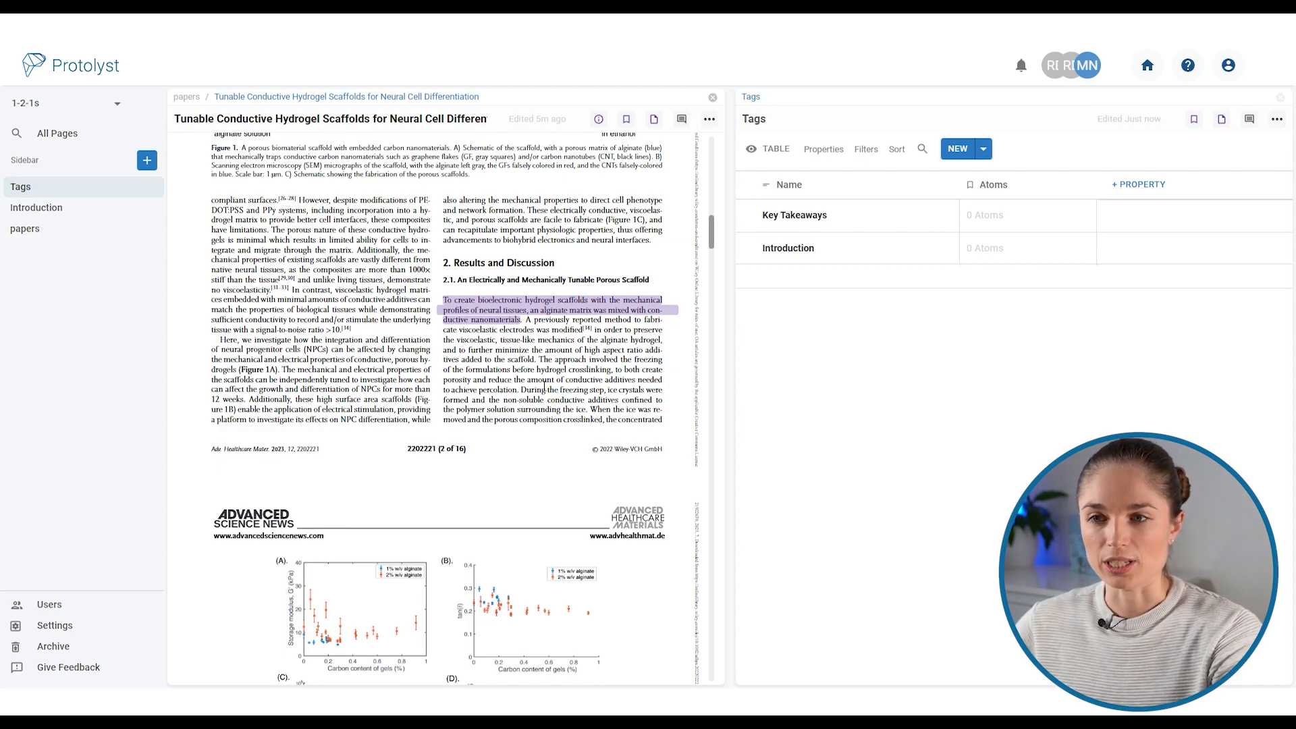
scroll(544, 392, "down", 3)
scroll(550, 332, "down", 4)
scroll(547, 332, "down", 3)
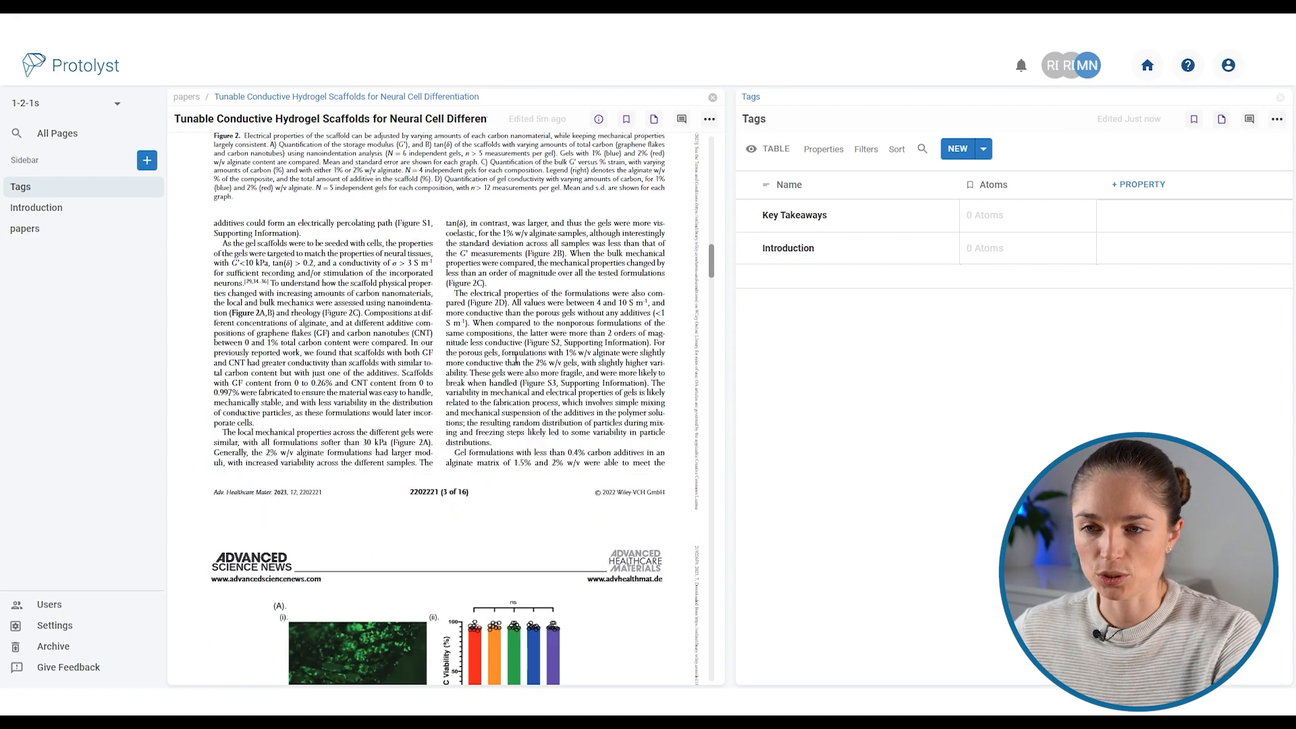
left_click_drag(454, 293, 987, 220)
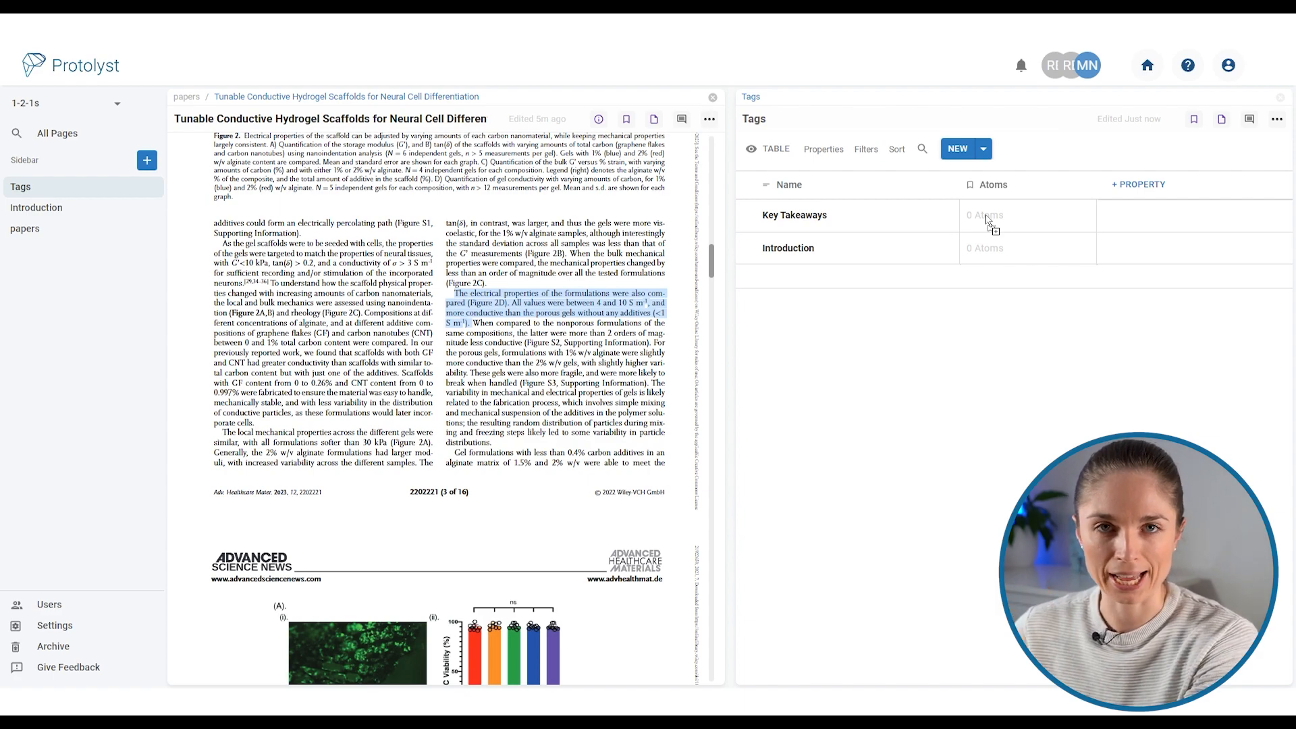
left_click_drag(986, 219, 986, 215)
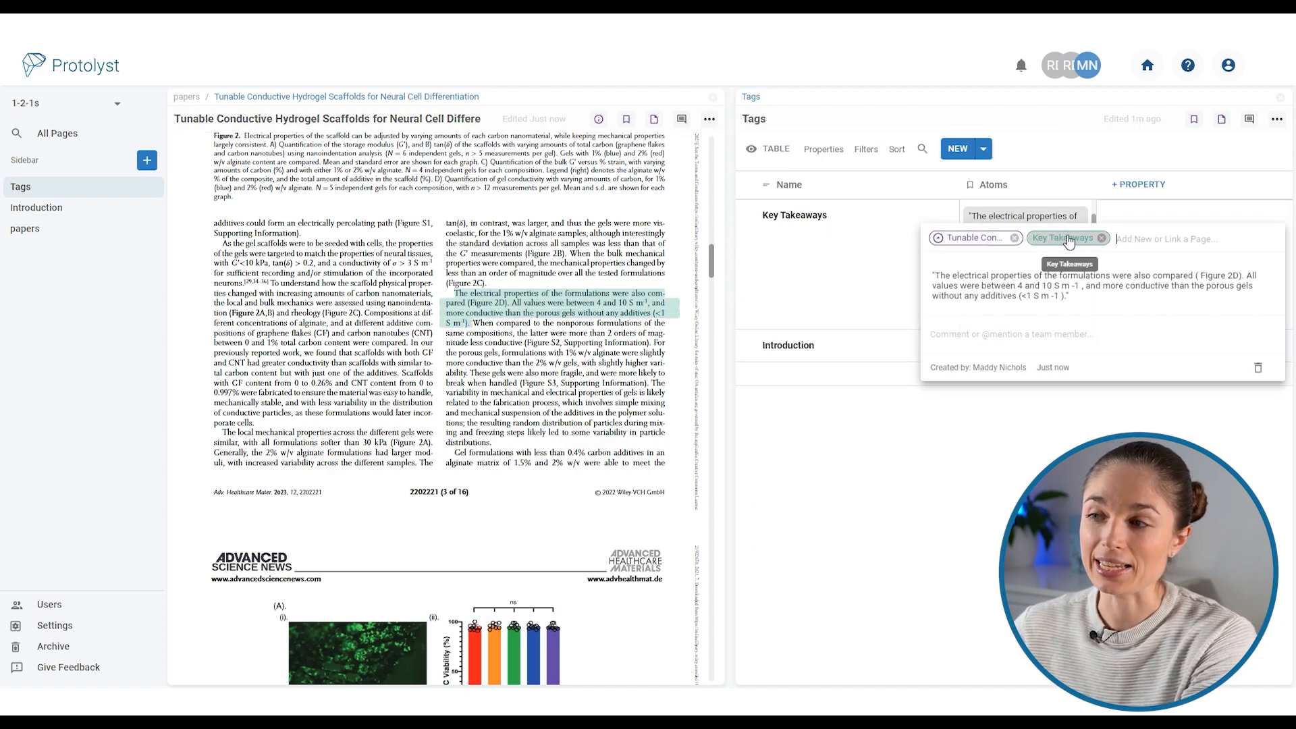
left_click(404, 509)
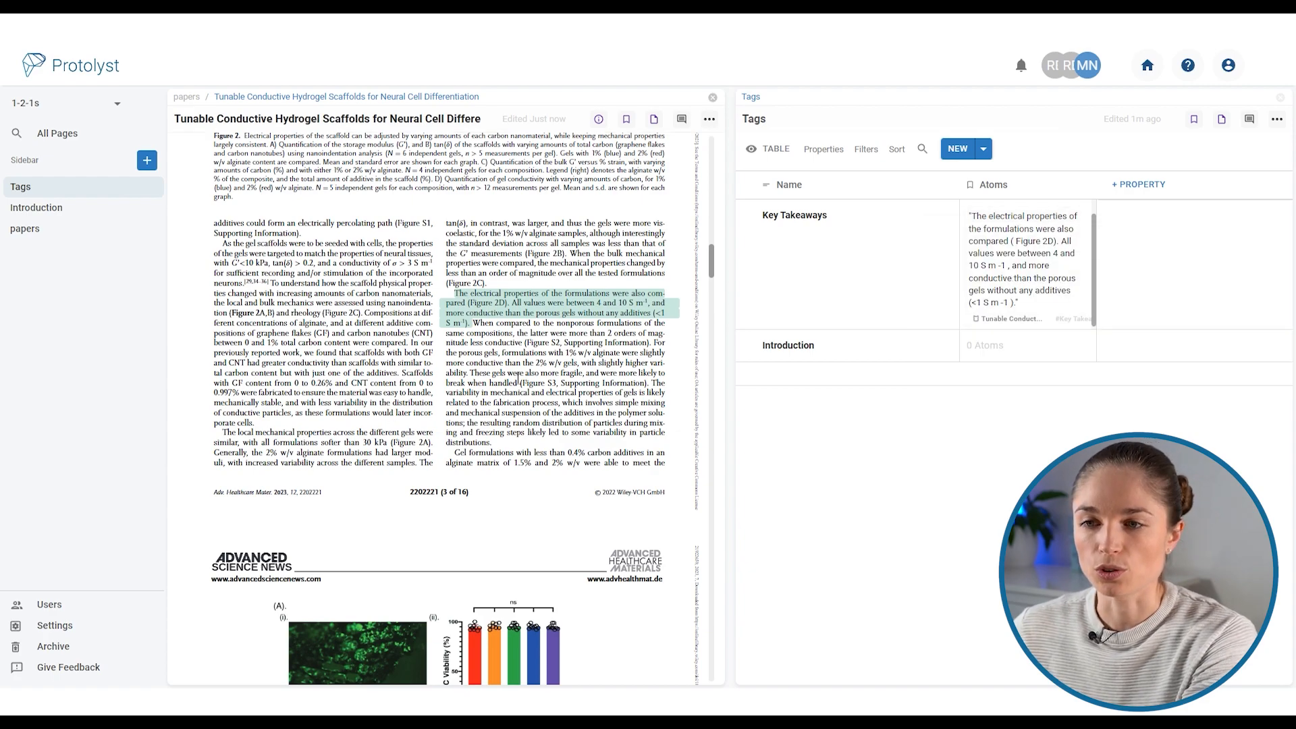
Capture the passage from "These gels were also more fragile" to "fabrication process," as an atom under the Introduction tag.
left_click_drag(471, 373, 978, 349)
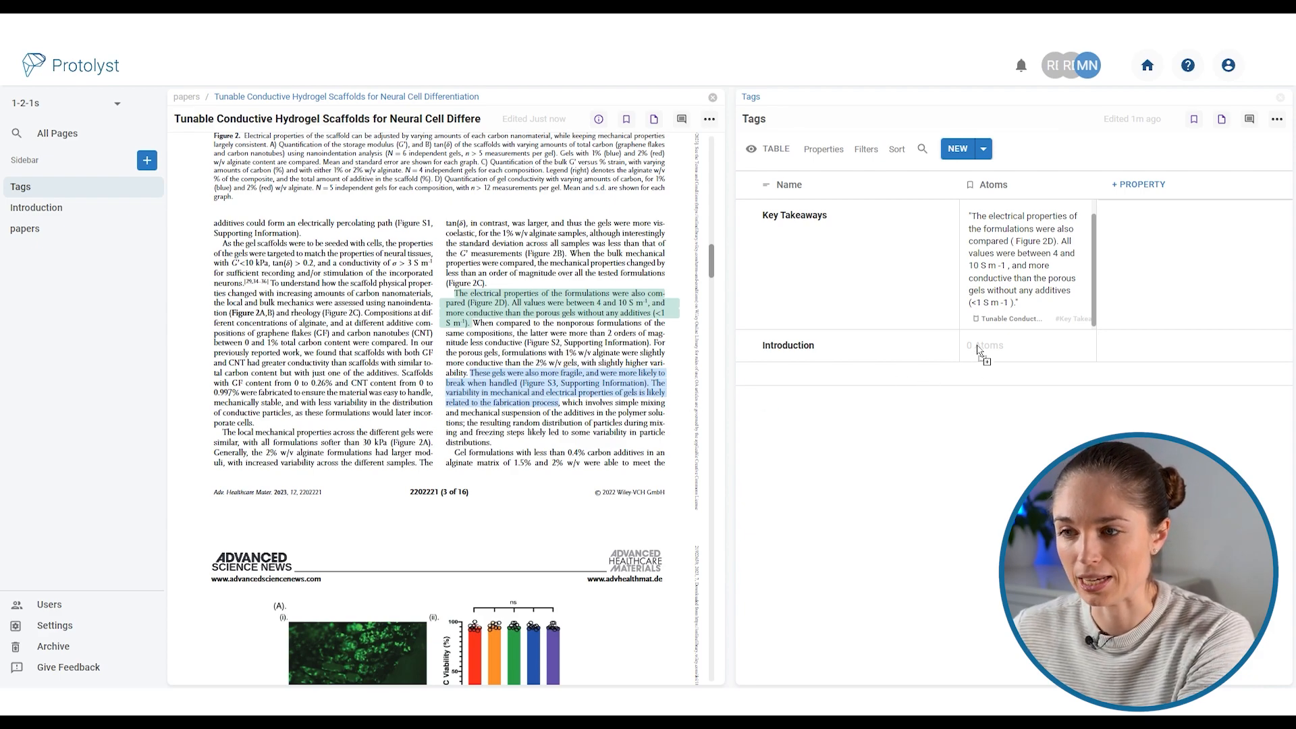
left_click_drag(979, 349, 978, 350)
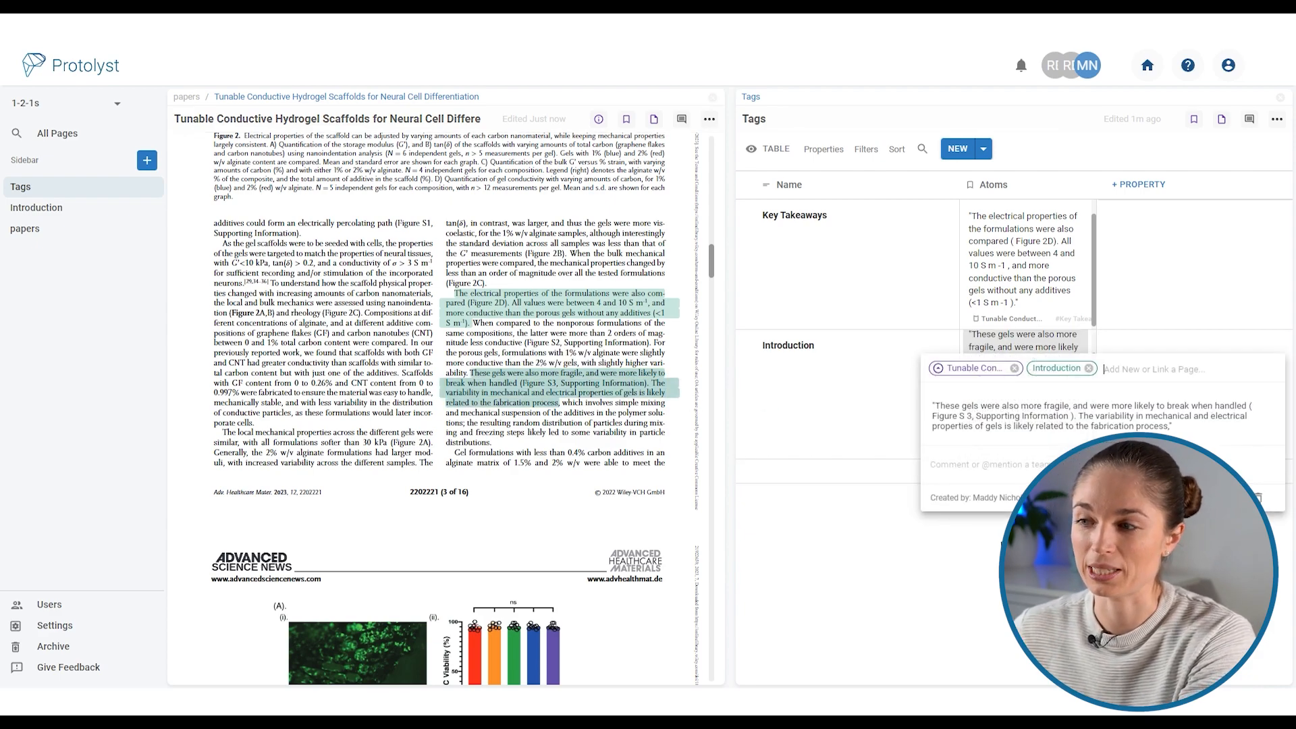
left_click(574, 432)
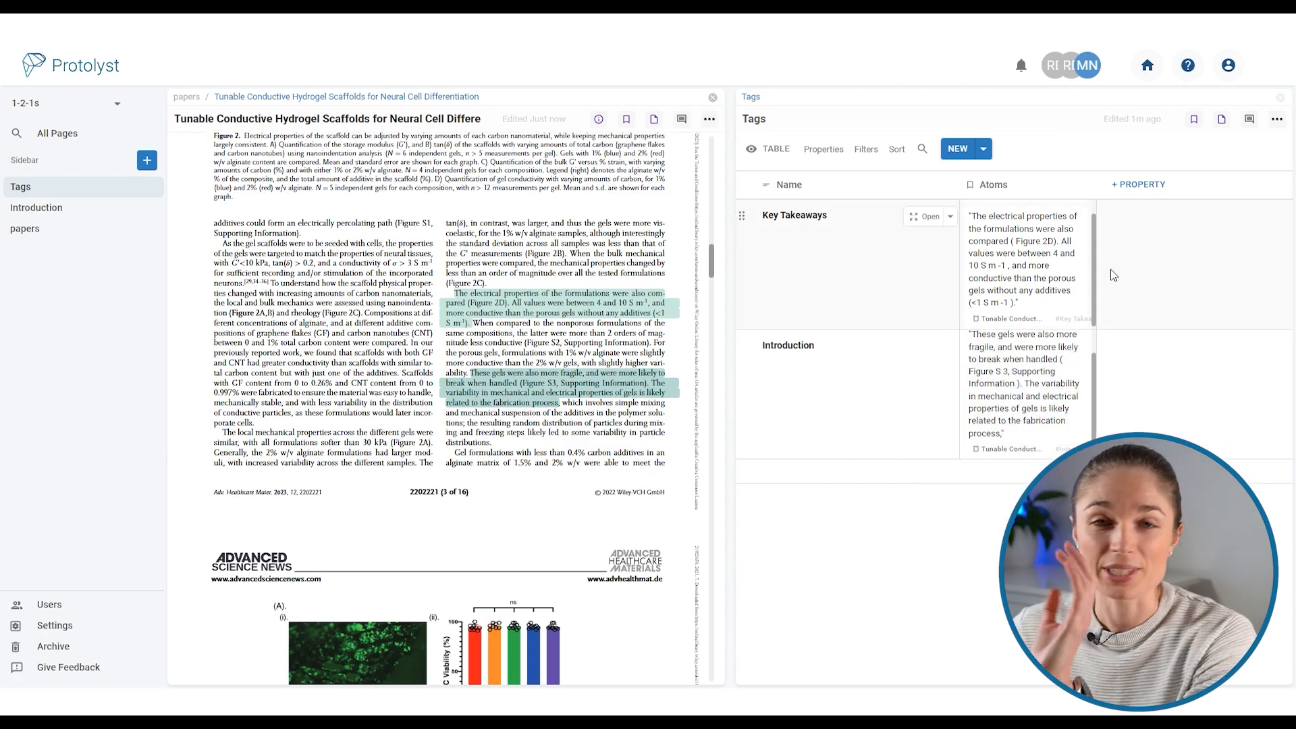
Close the Tags table, return to the papers table, and widen its Atoms column to review the hydrogel paper's atoms.
left_click(1280, 98)
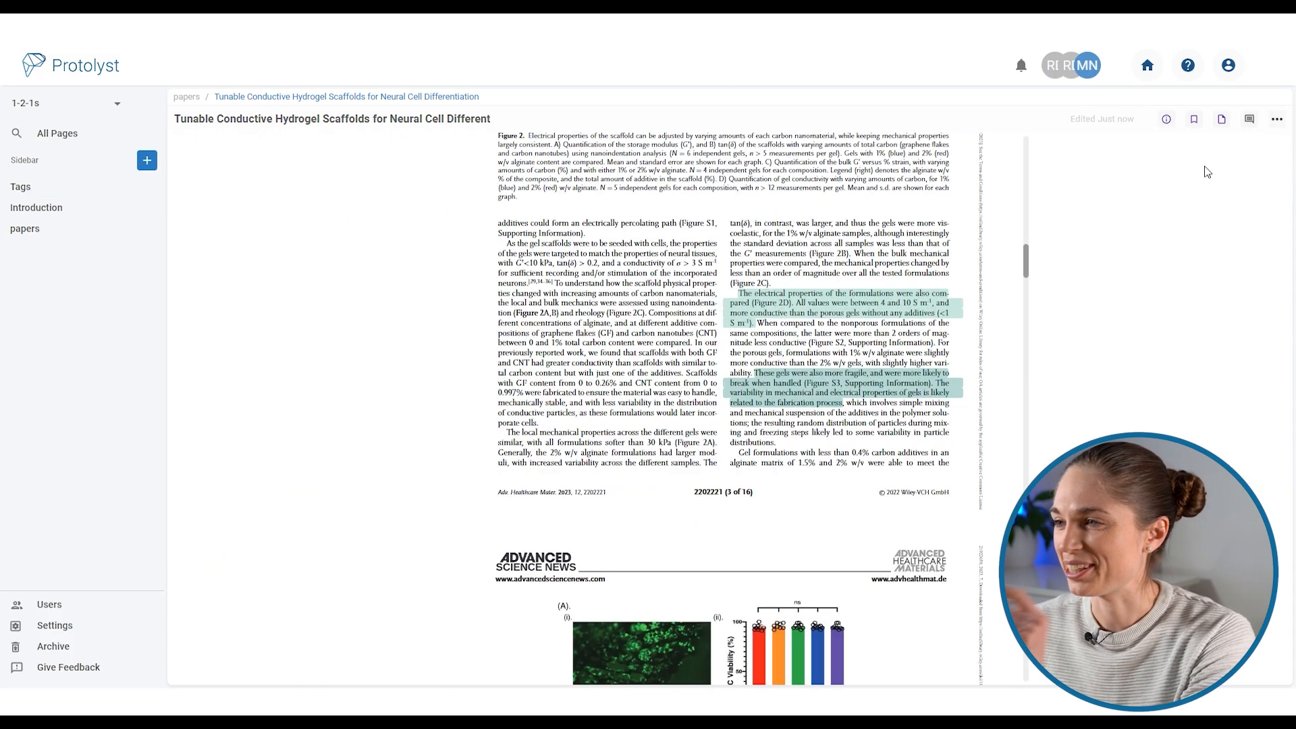
left_click(191, 98)
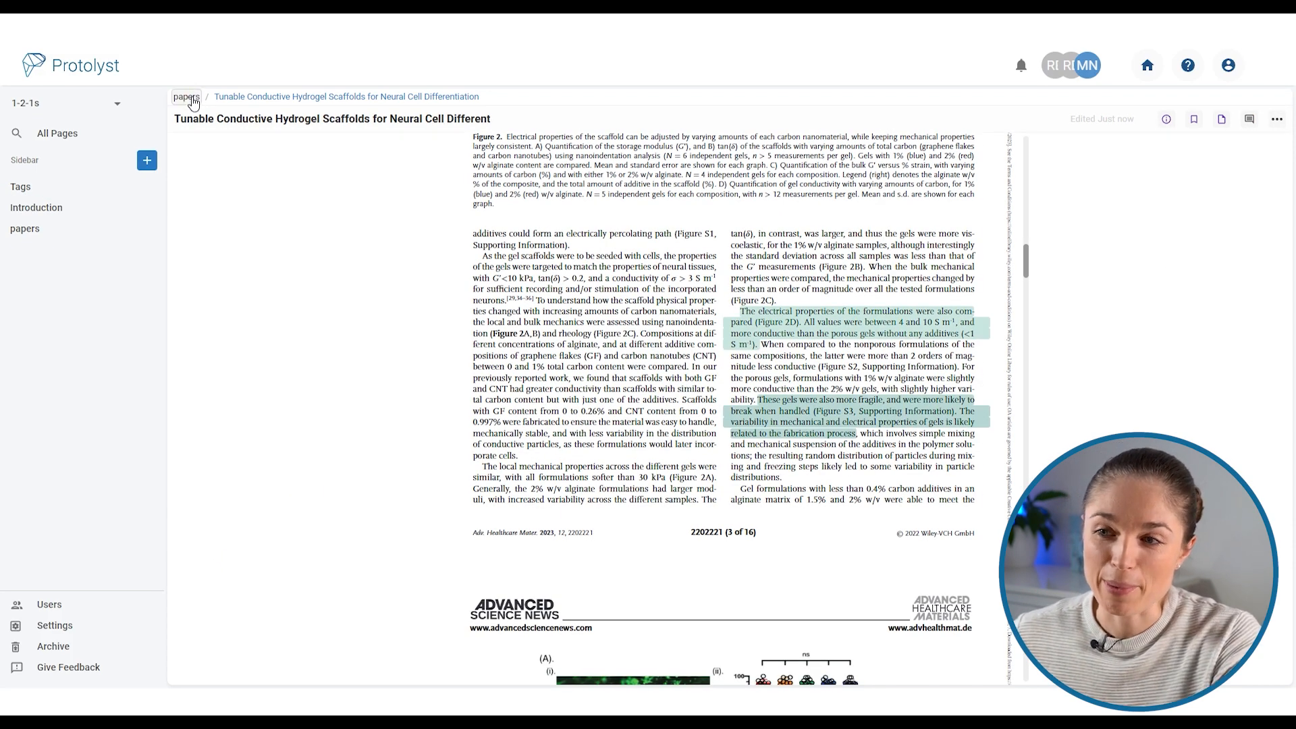
left_click_drag(734, 184, 883, 184)
scroll(742, 277, "down", 3)
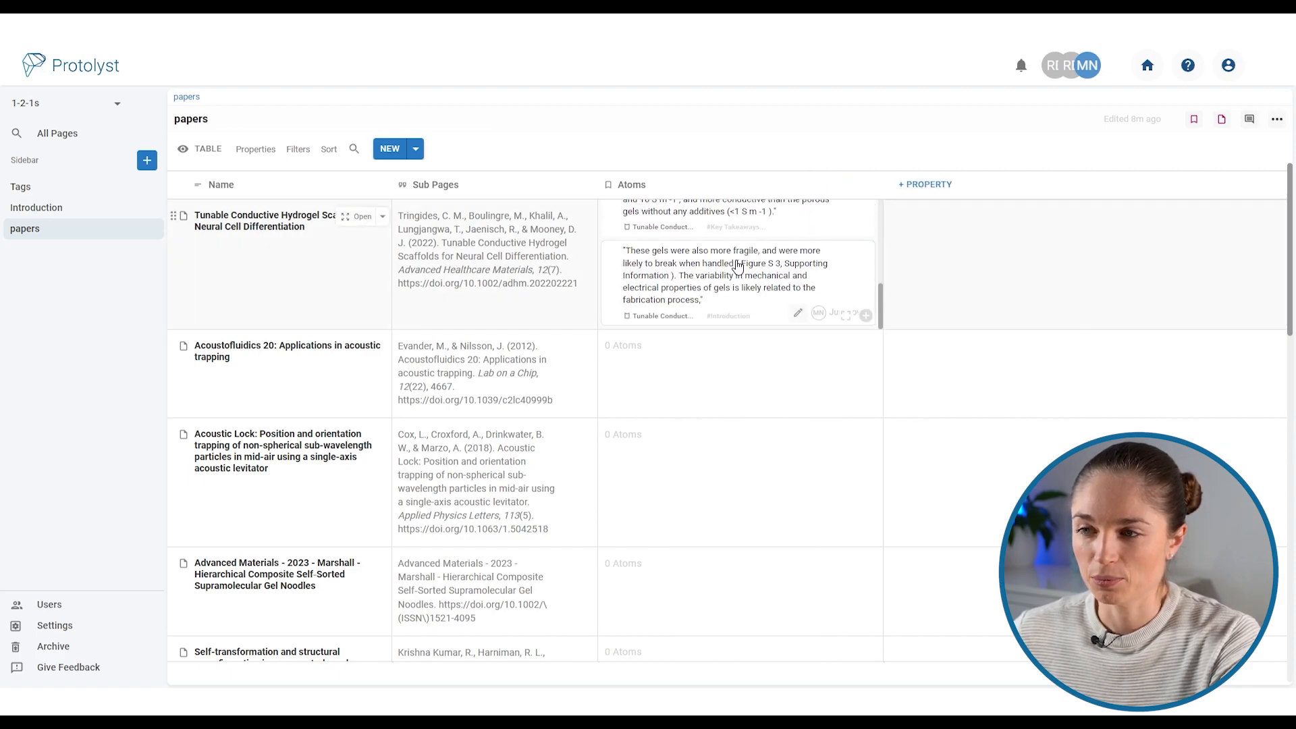
scroll(737, 267, "down", 6)
scroll(737, 267, "up", 6)
scroll(761, 269, "up", 3)
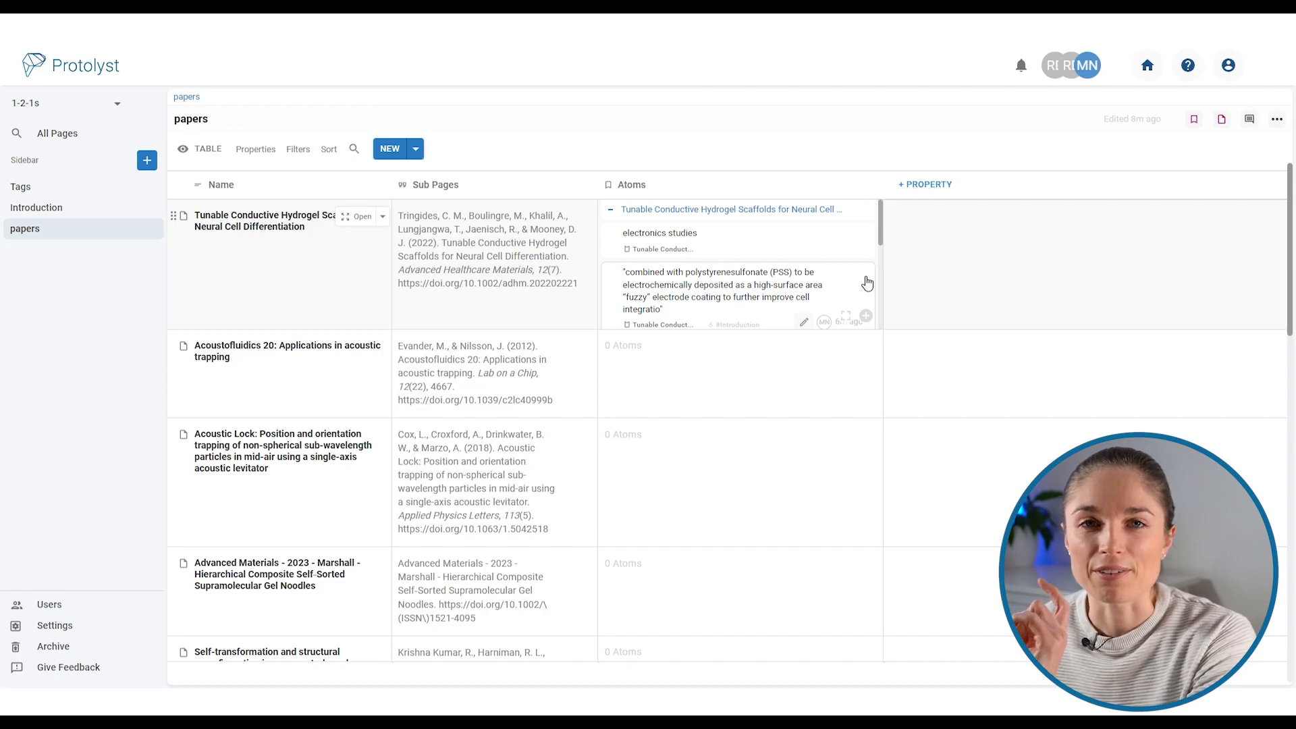
Add an Atoms property filtered by the Key Takeaways tag to the papers table and widen its column.
left_click(942, 187)
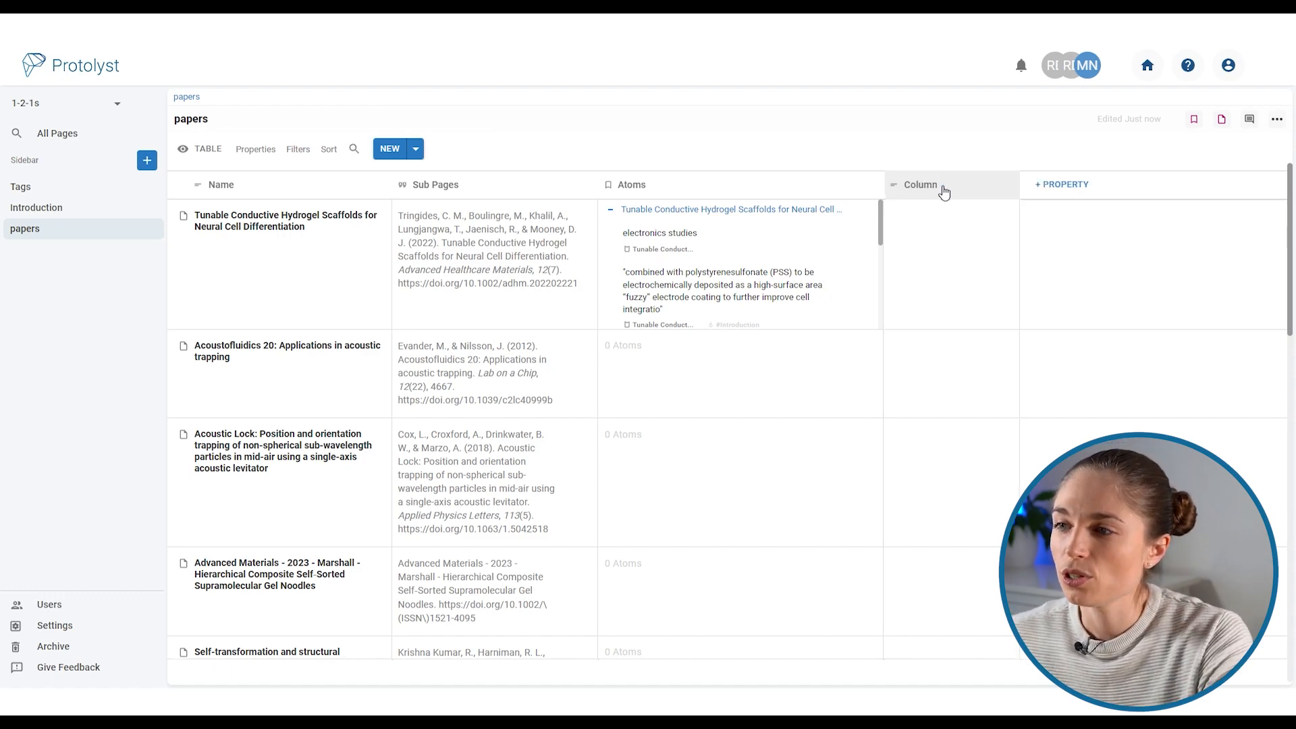
left_click(954, 221)
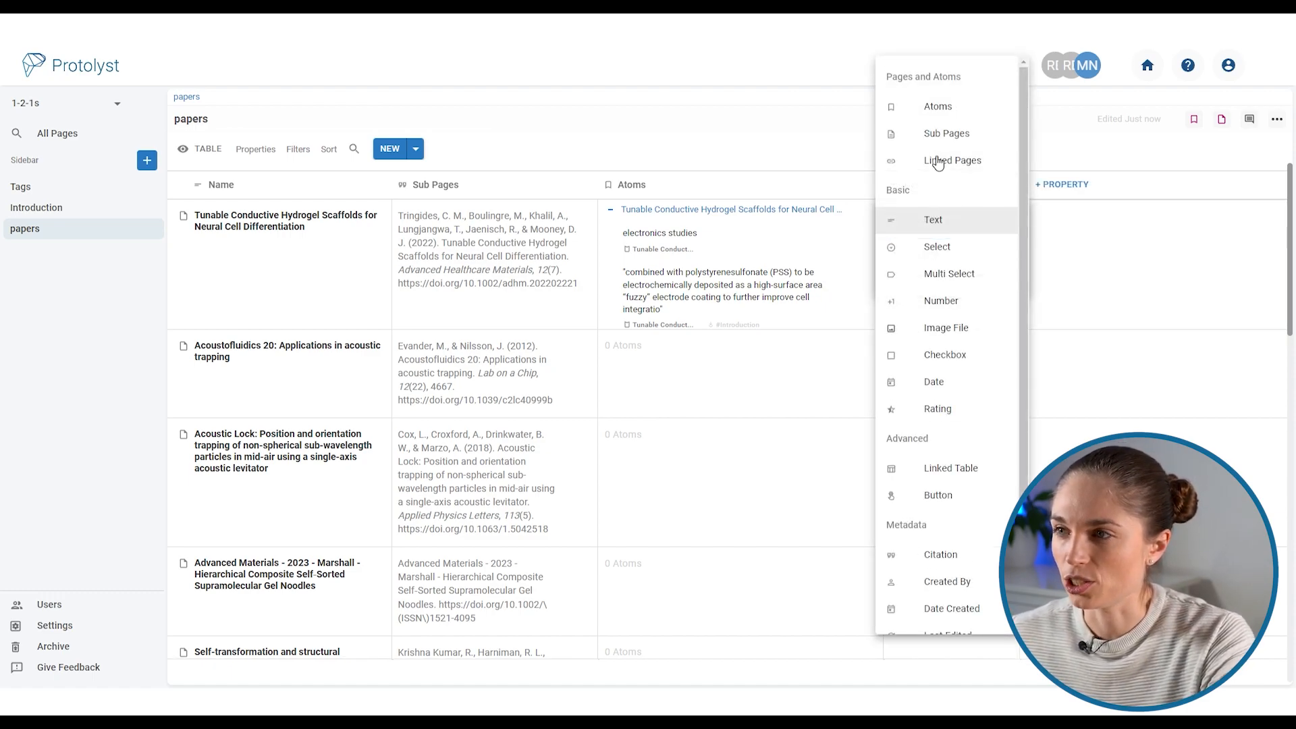
left_click(938, 108)
left_click(934, 347)
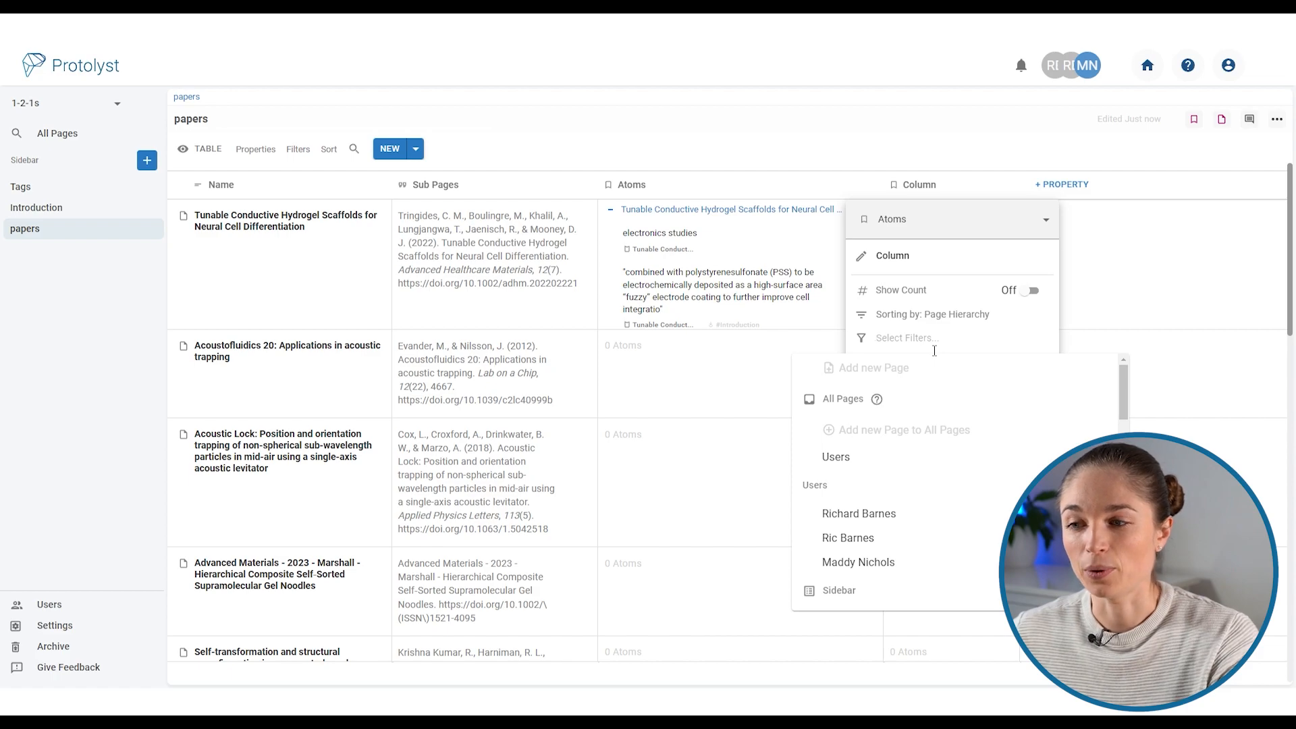
type("tags")
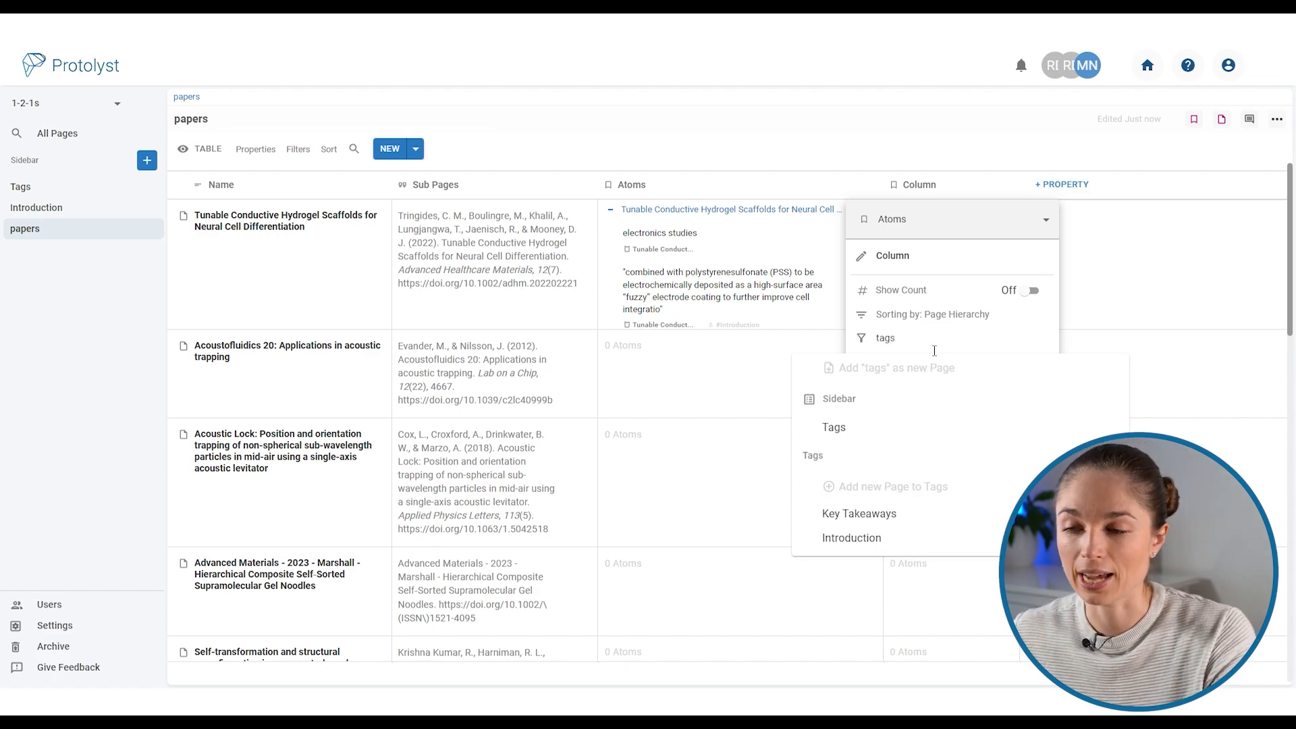
left_click(901, 521)
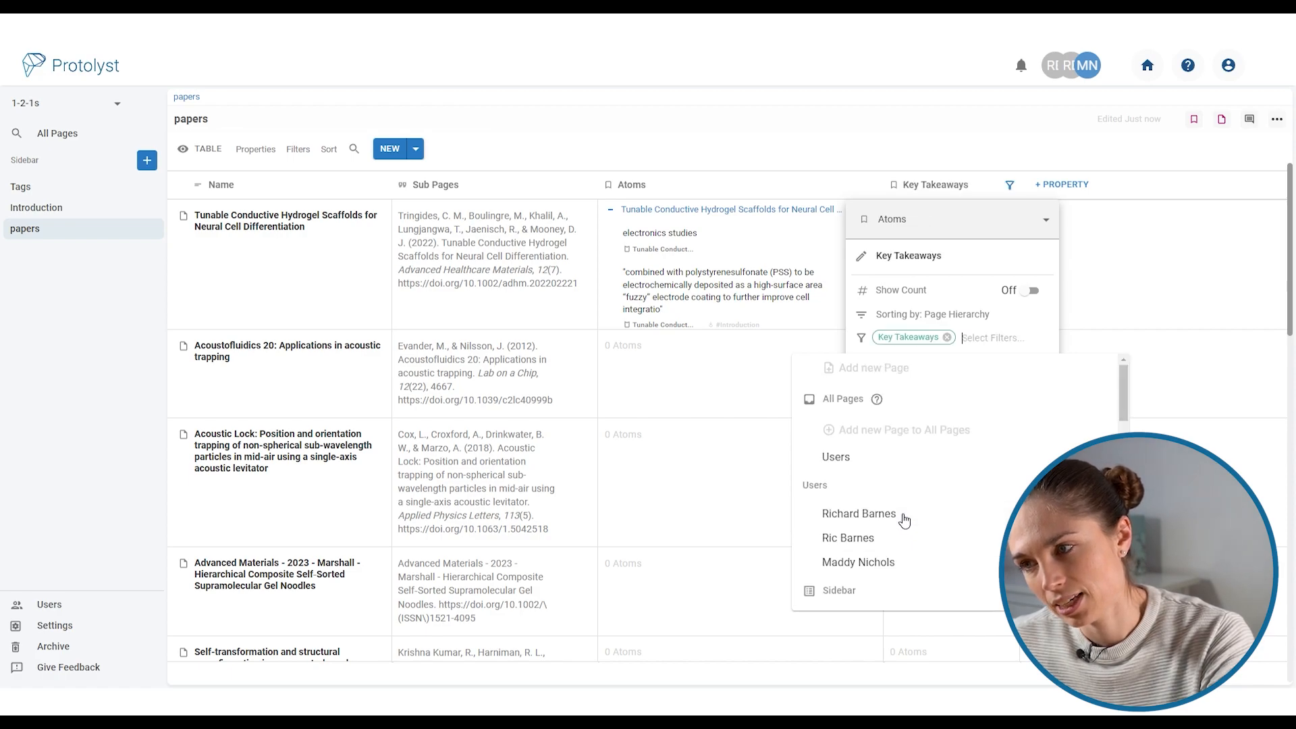
left_click(989, 139)
left_click(989, 139)
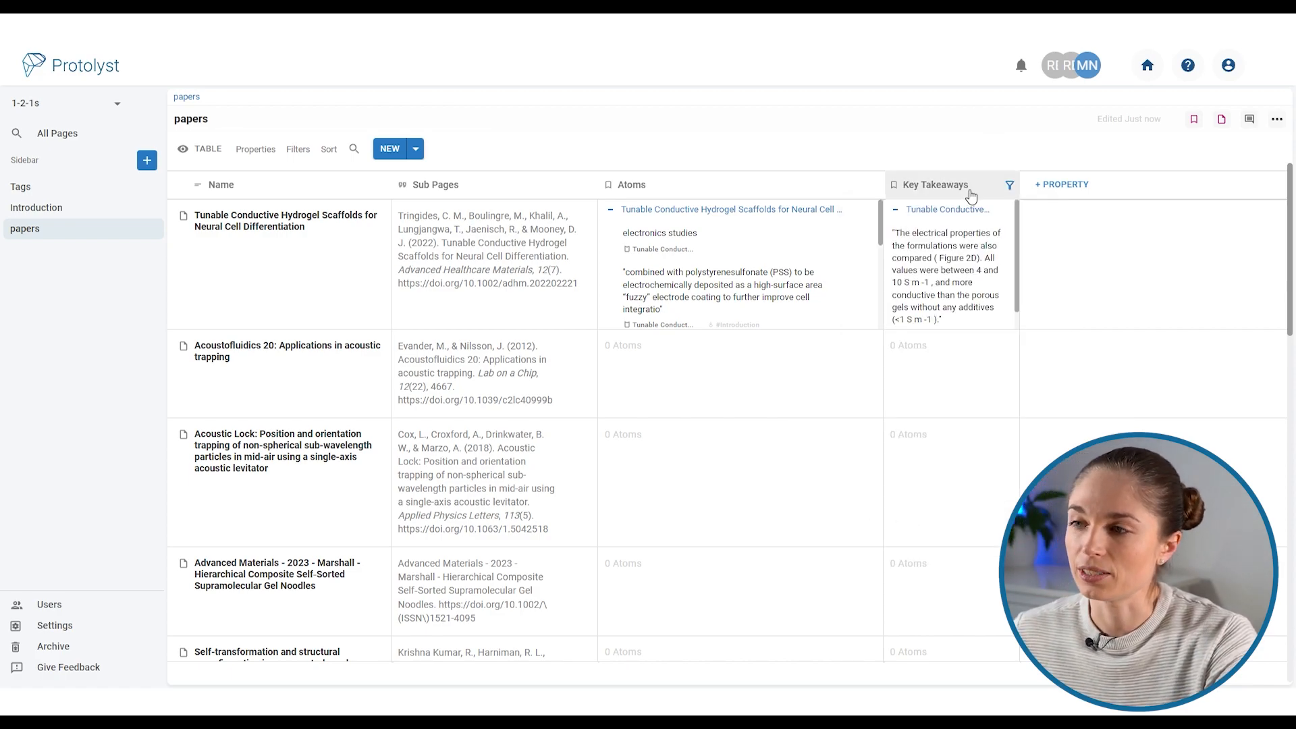
left_click_drag(1026, 187, 1137, 187)
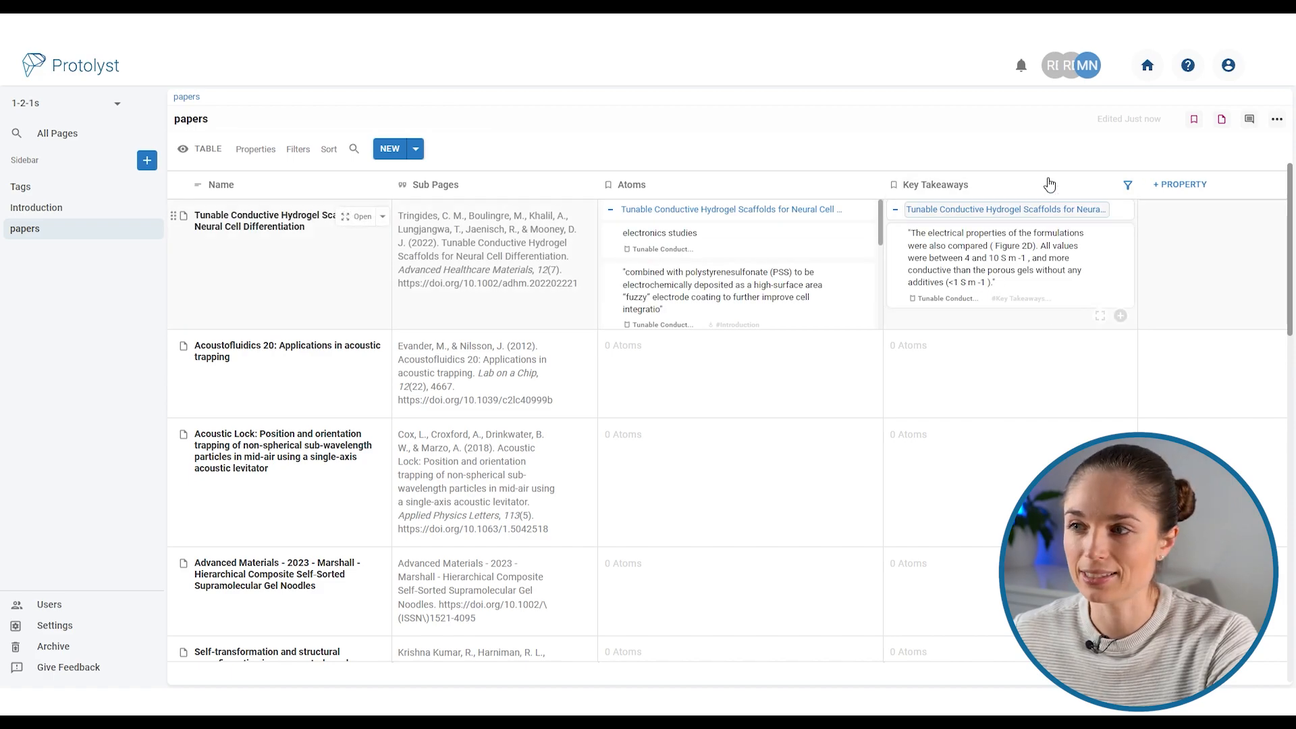
Add another Atoms property to the papers table, filtered by the Introduction tag from the Tags table.
left_click(1180, 184)
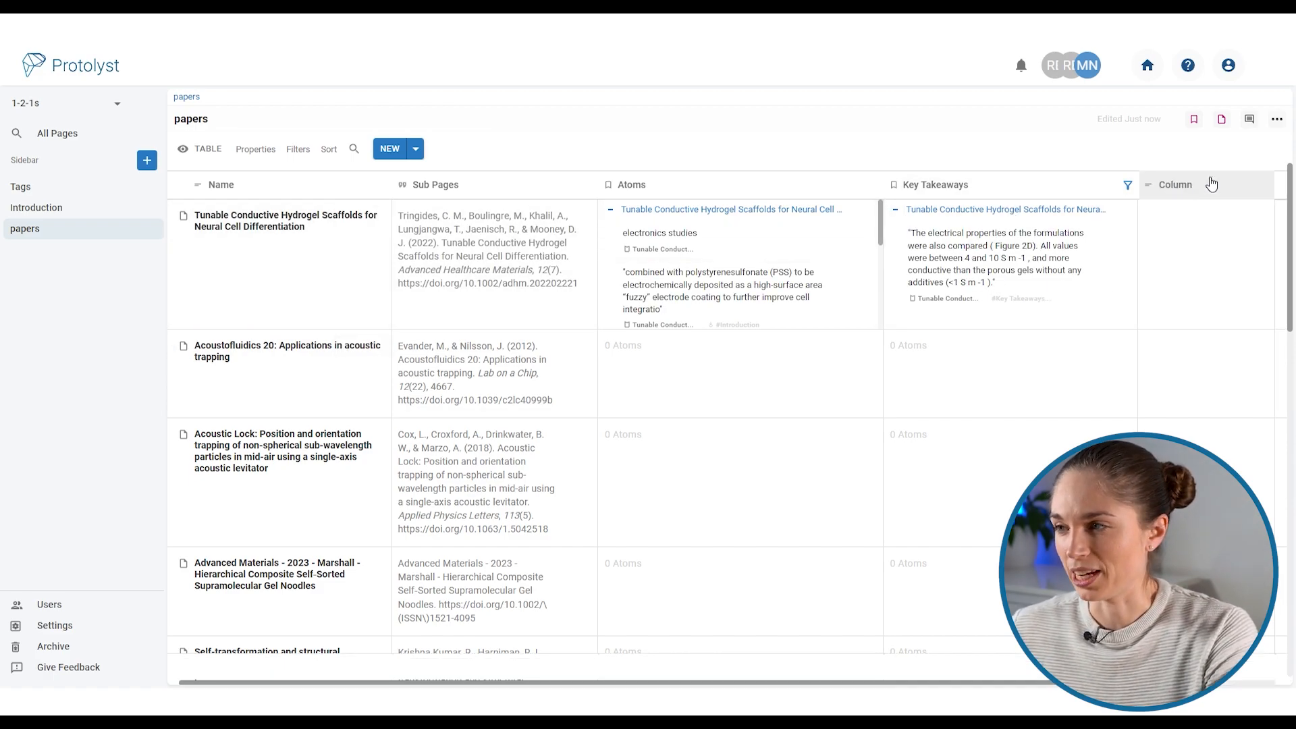
left_click(1208, 183)
left_click(1215, 234)
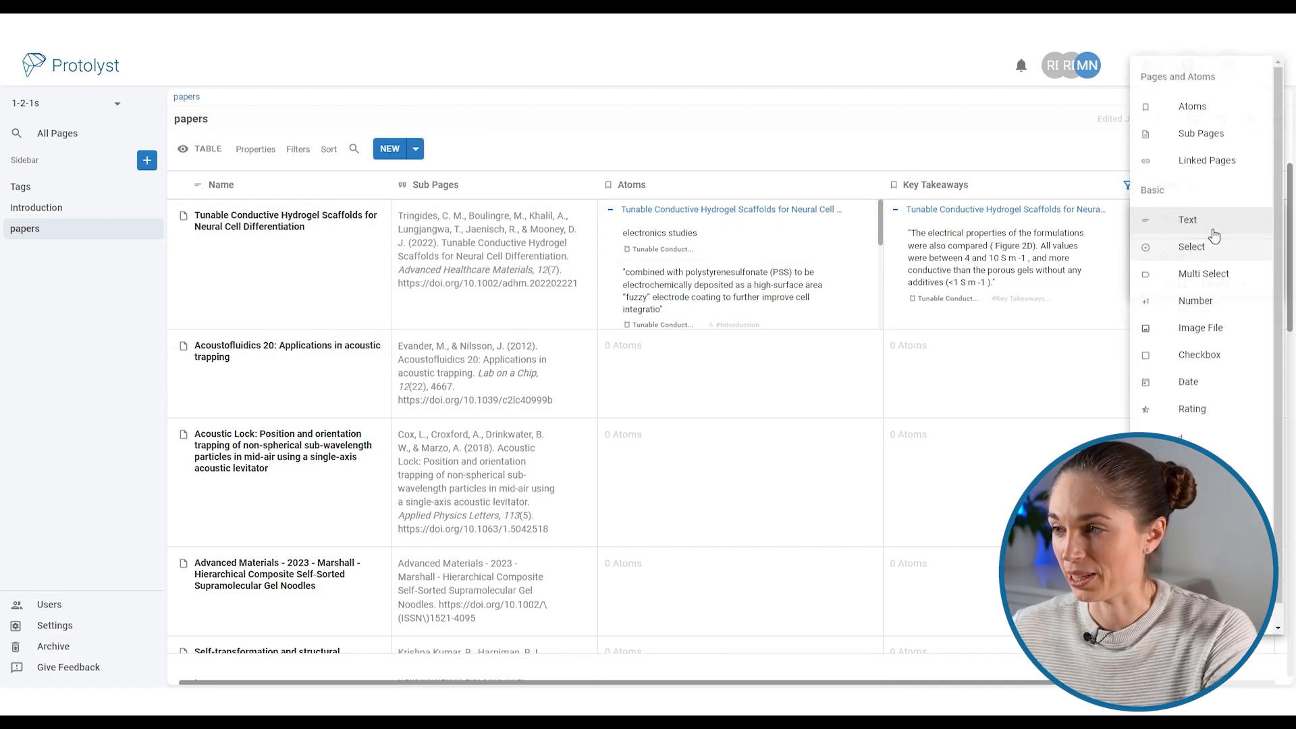
left_click(1194, 110)
left_click(1133, 338)
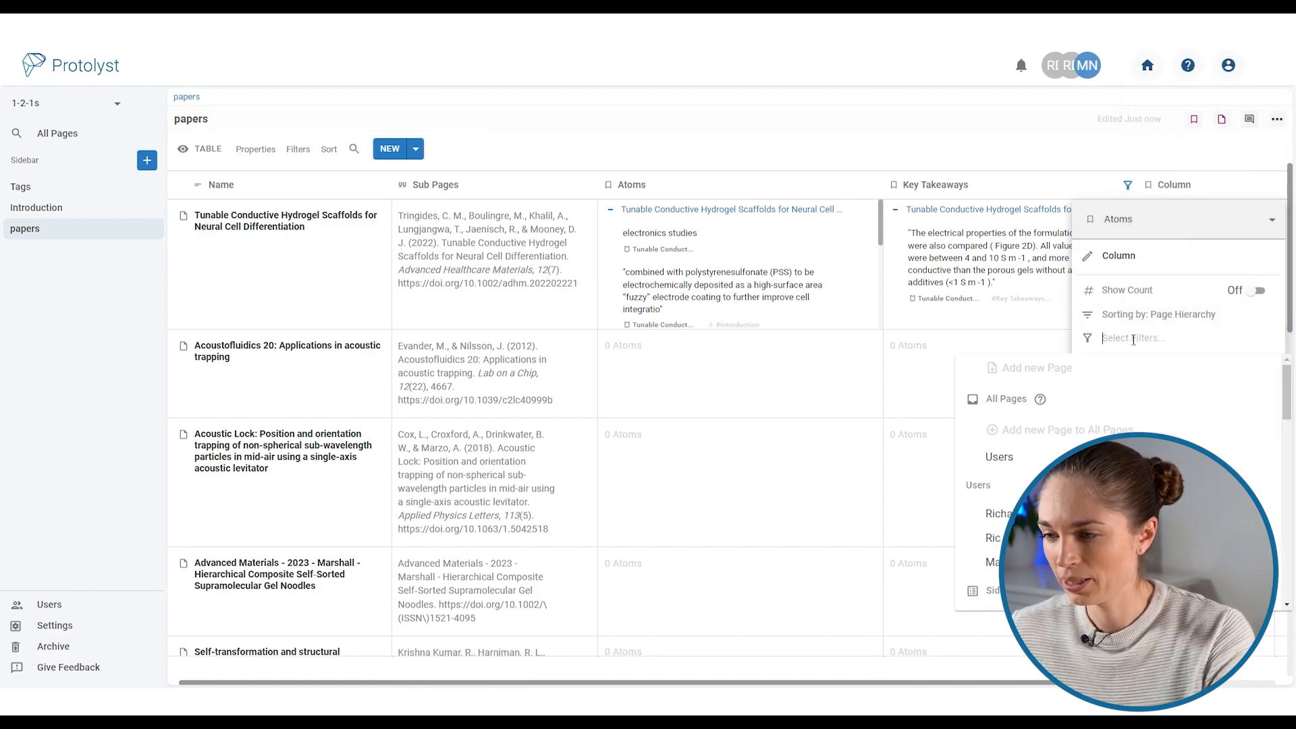
type("tag")
left_click(1093, 537)
left_click(1057, 132)
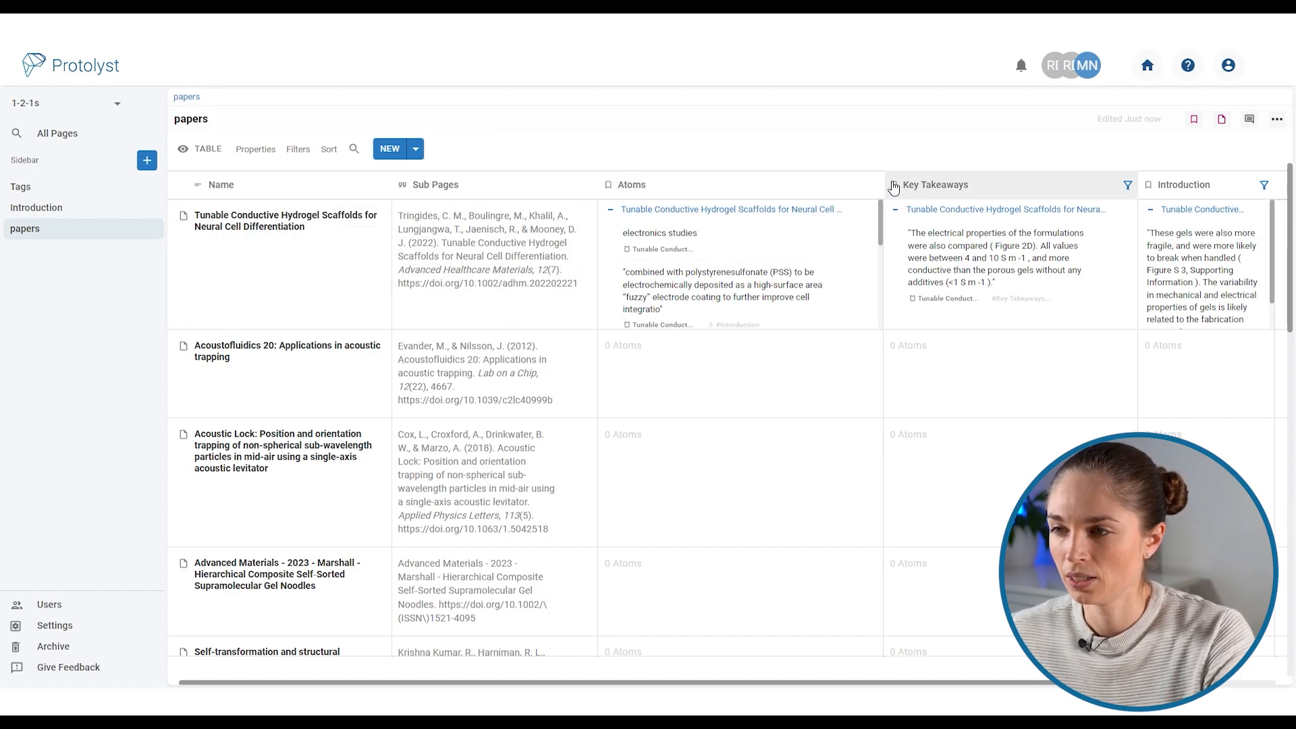
Narrow the Atoms and Key Takeaways columns of the papers table and widen the Introduction column.
left_click_drag(885, 187, 849, 187)
left_click_drag(1112, 194, 1057, 196)
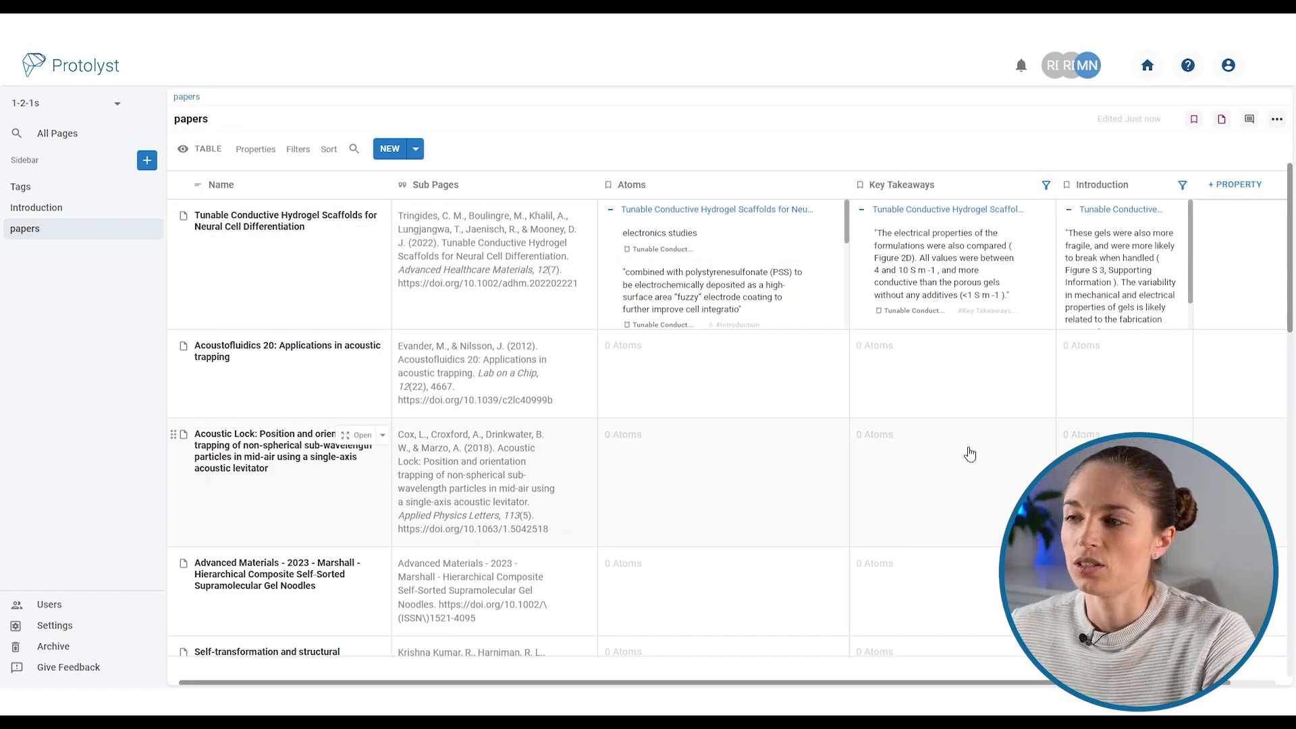
left_click_drag(1192, 185, 1230, 187)
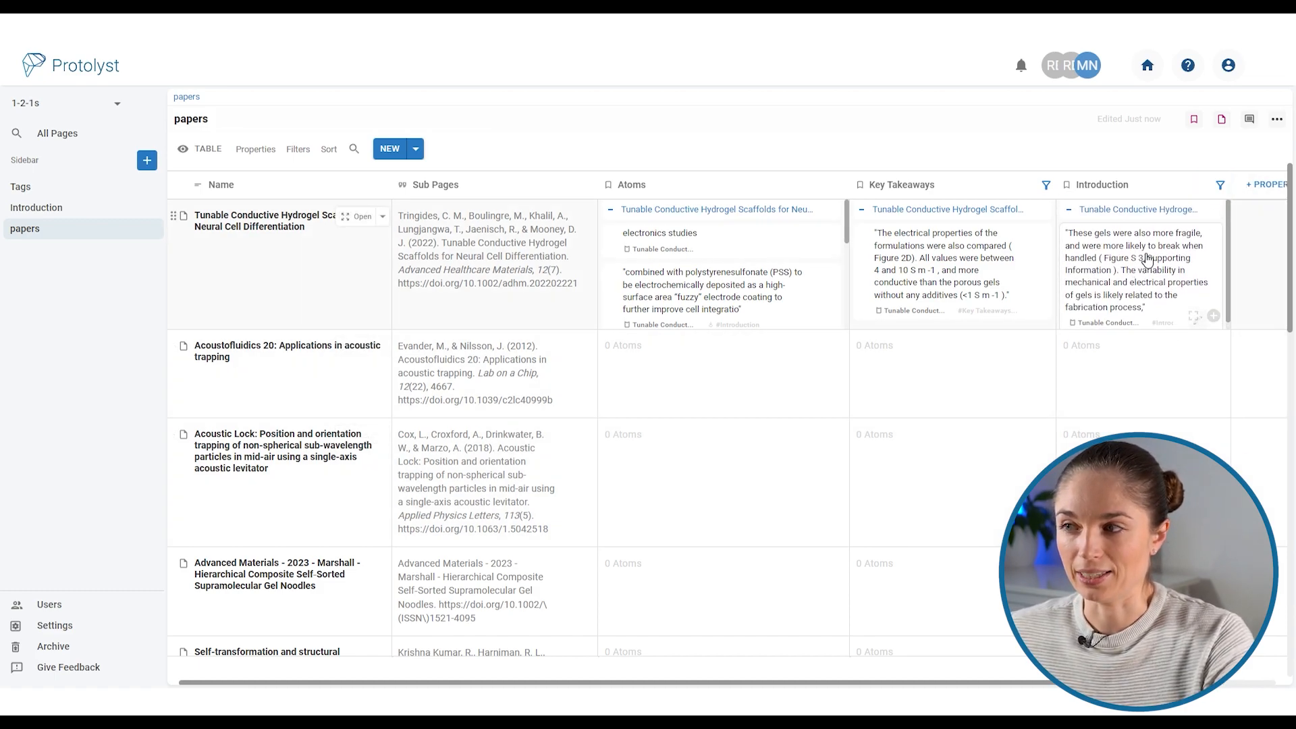
Open the paper "Acoustofluidics 20: Applications in acoustic trapping" at its Theory section and show the page's properties.
left_click(339, 346)
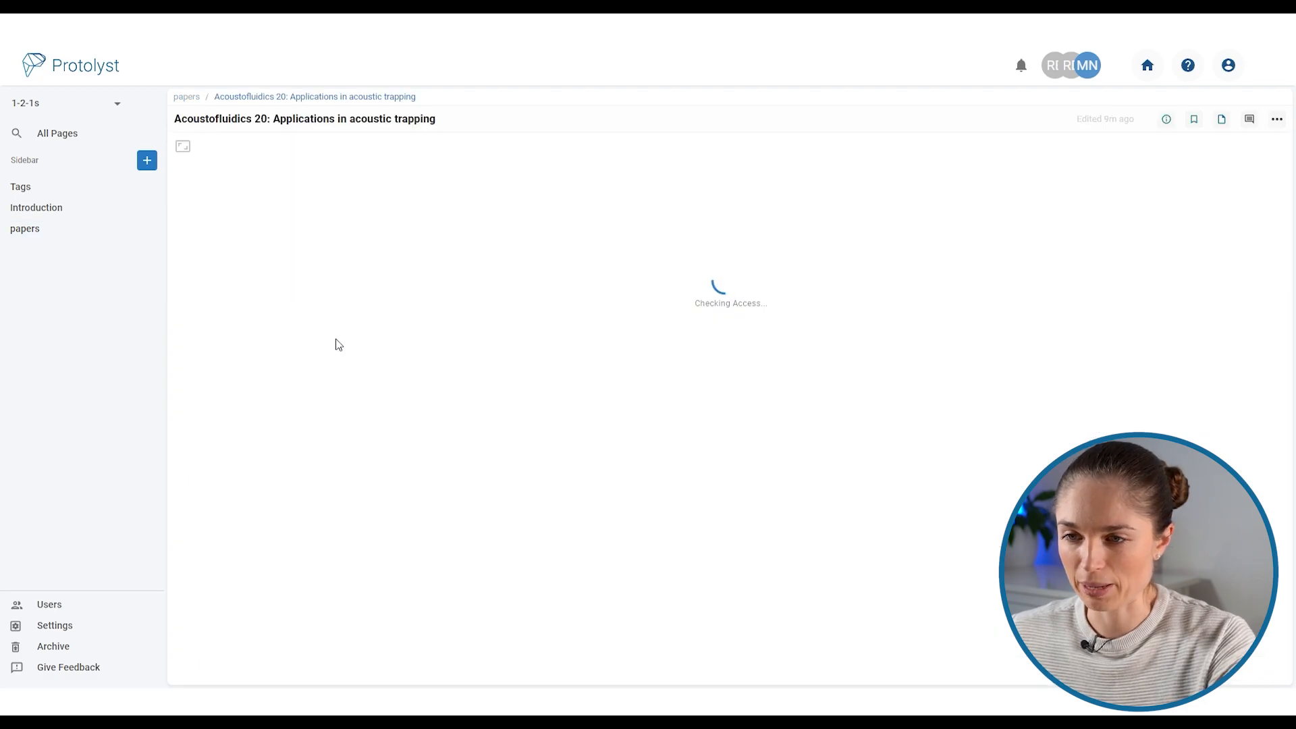
scroll(799, 381, "down", 10)
scroll(798, 381, "up", 3)
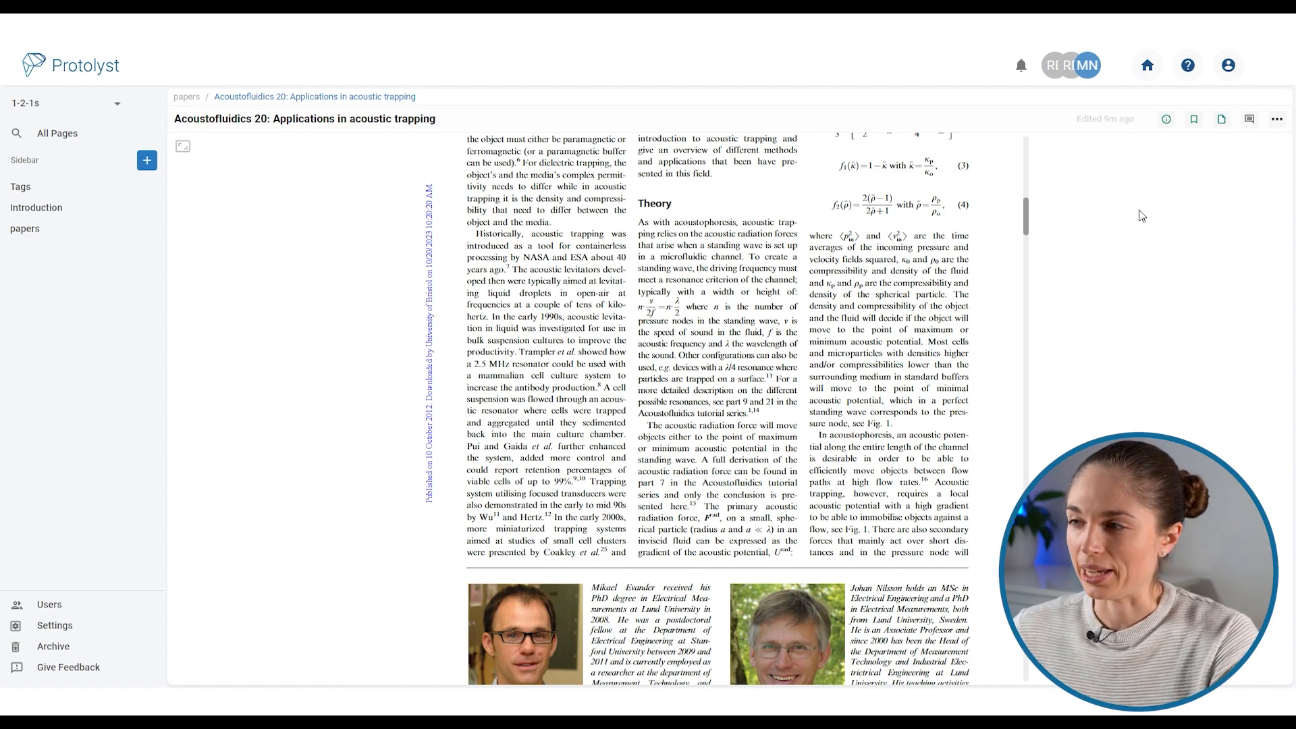
left_click(1169, 123)
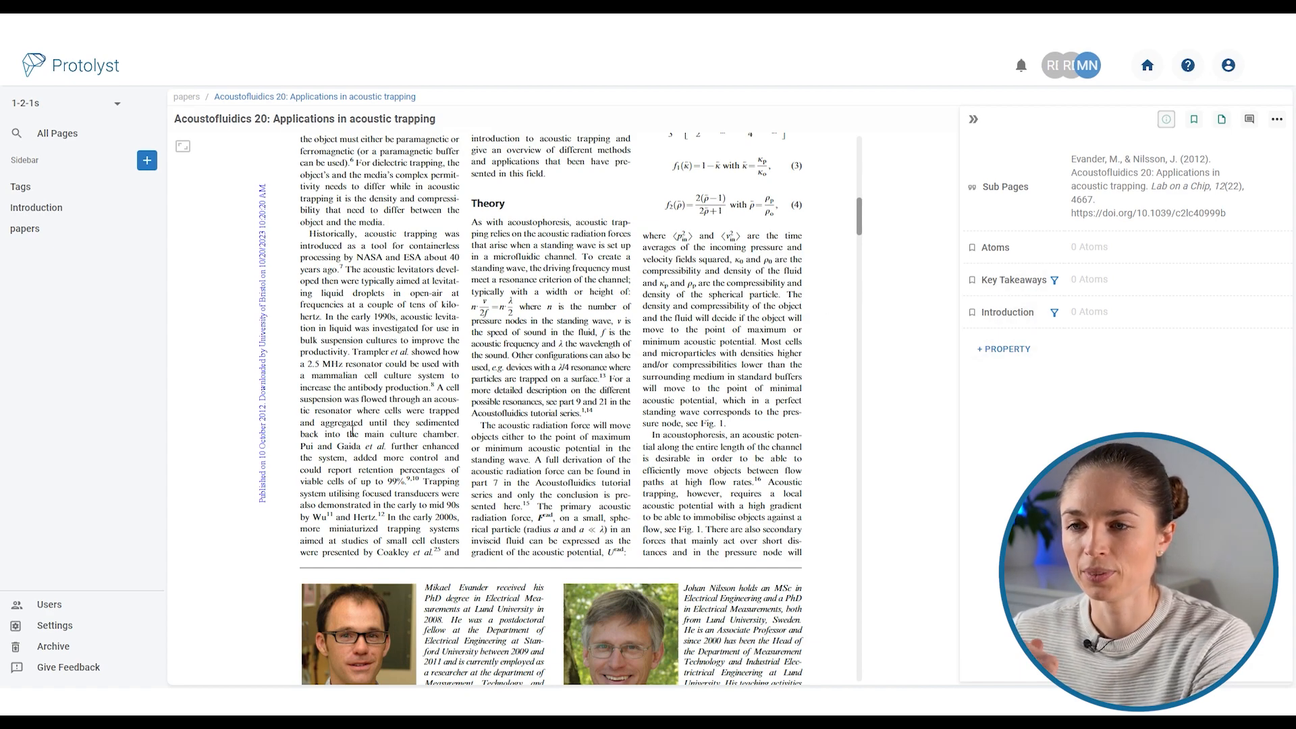
Capture the Theory passage from "As with acoustophoresis" to "must meet a resonance" as an atom in the paper's Key Takeaways property.
left_click_drag(470, 224, 538, 282)
left_click(552, 202)
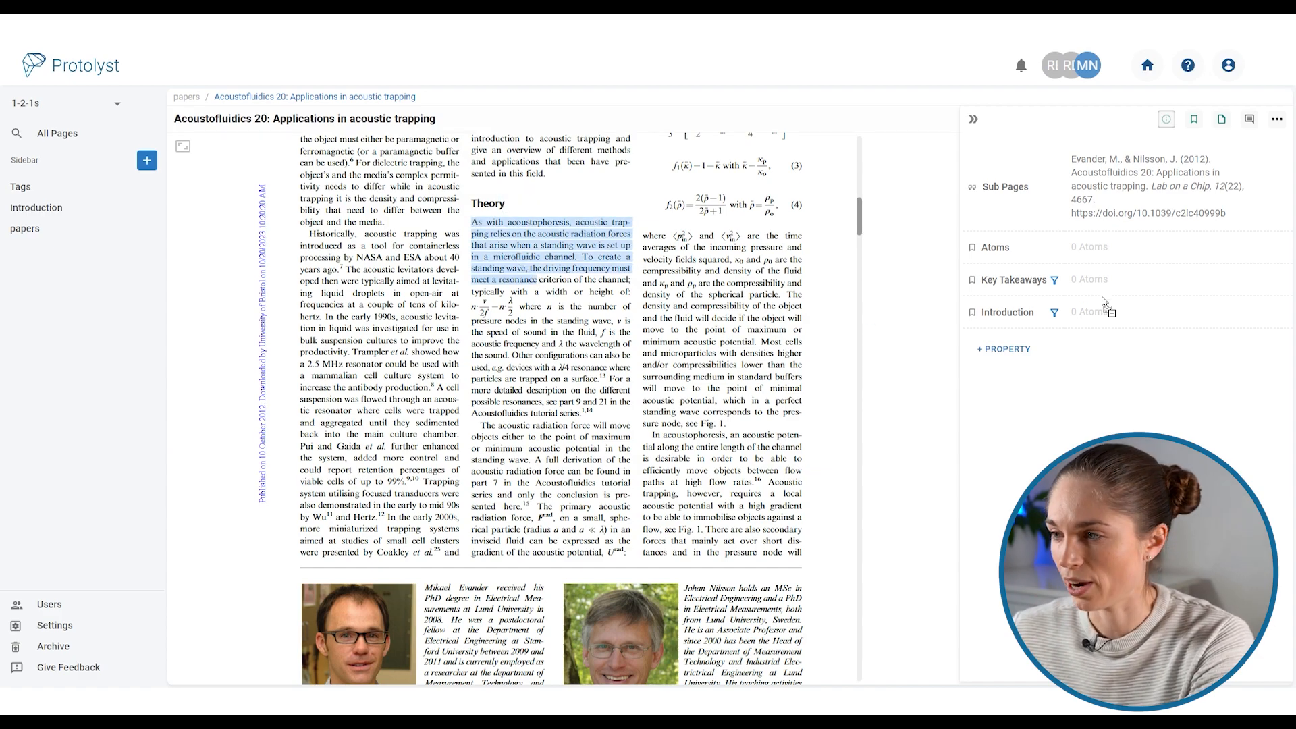
mouse_move(1110, 282)
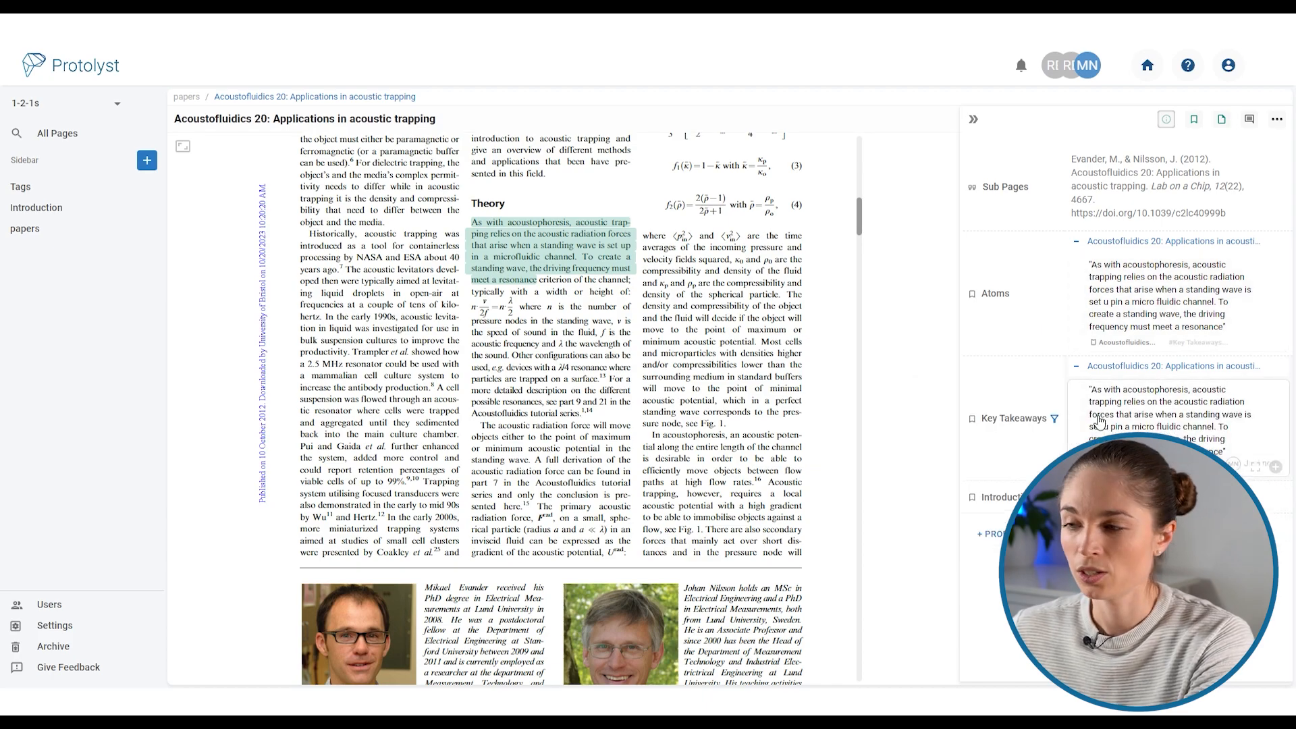
mouse_move(1139, 425)
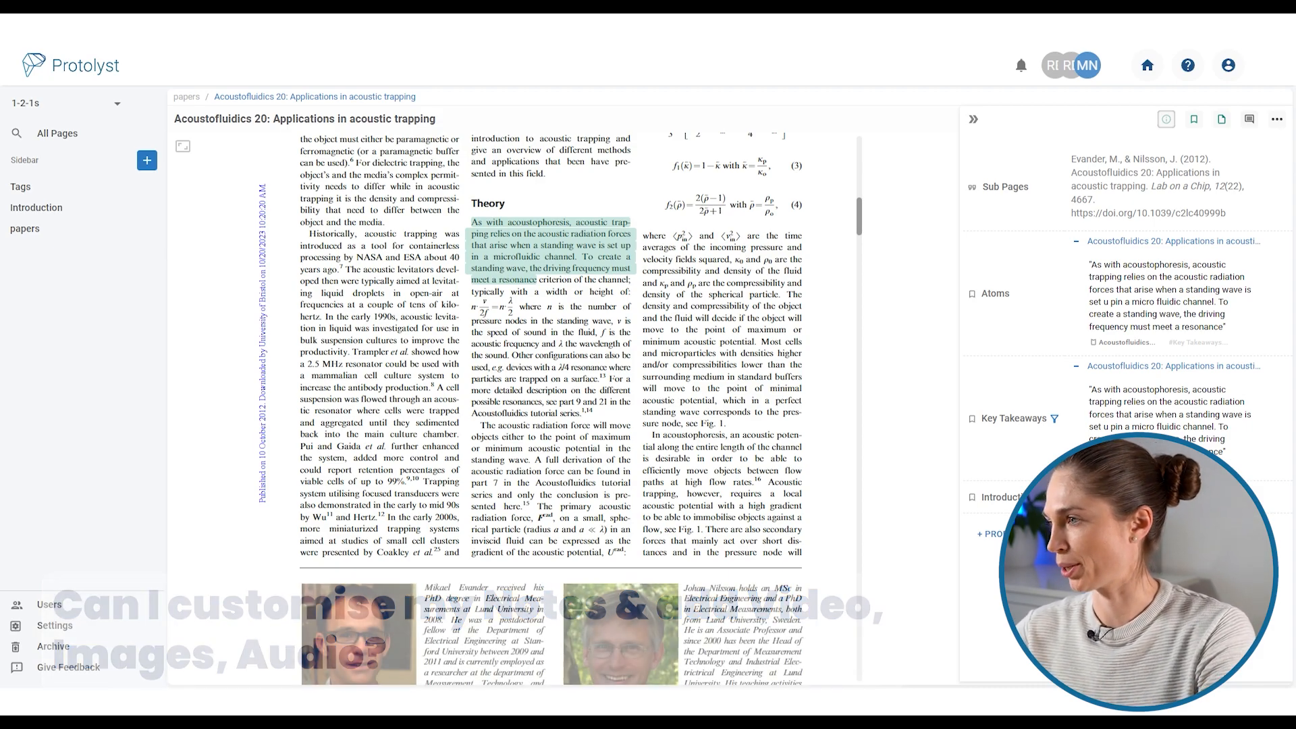
Delete the quoted passage and its citation from the Introduction document.
left_click(82, 208)
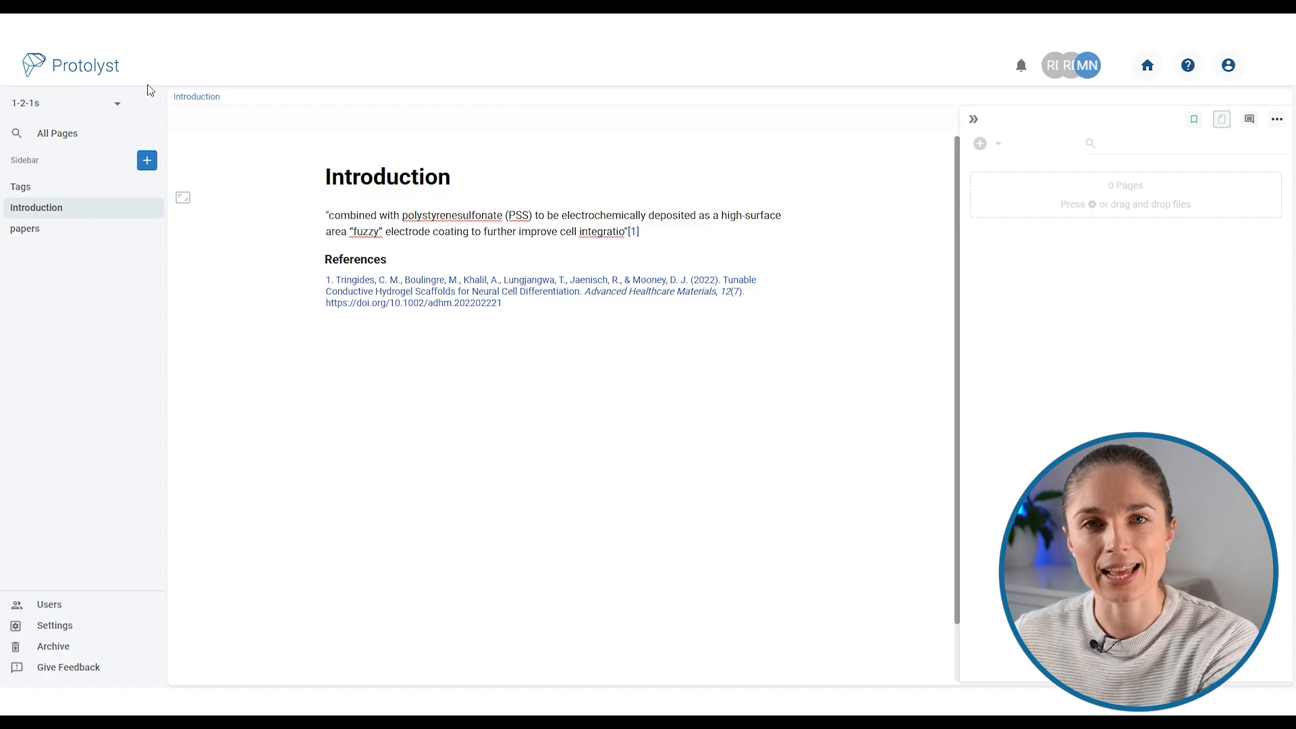
left_click_drag(639, 231, 313, 220)
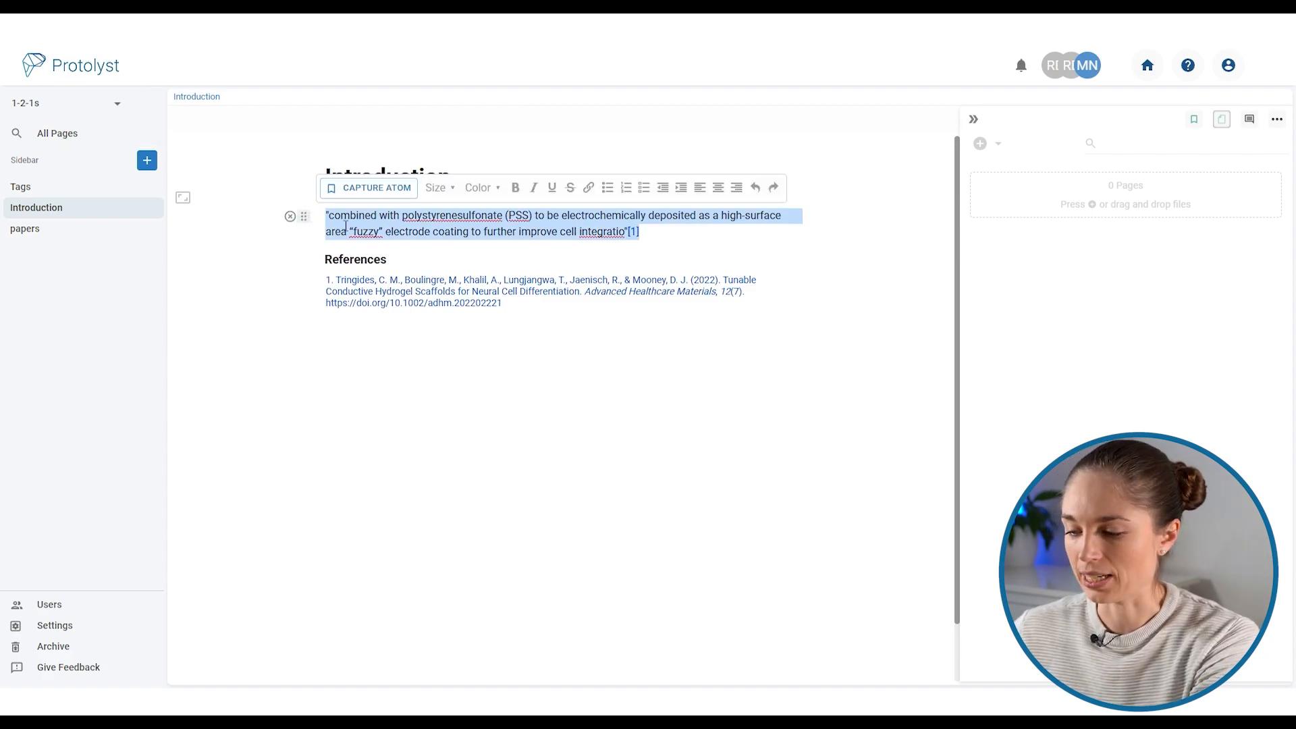
key("BackSpace")
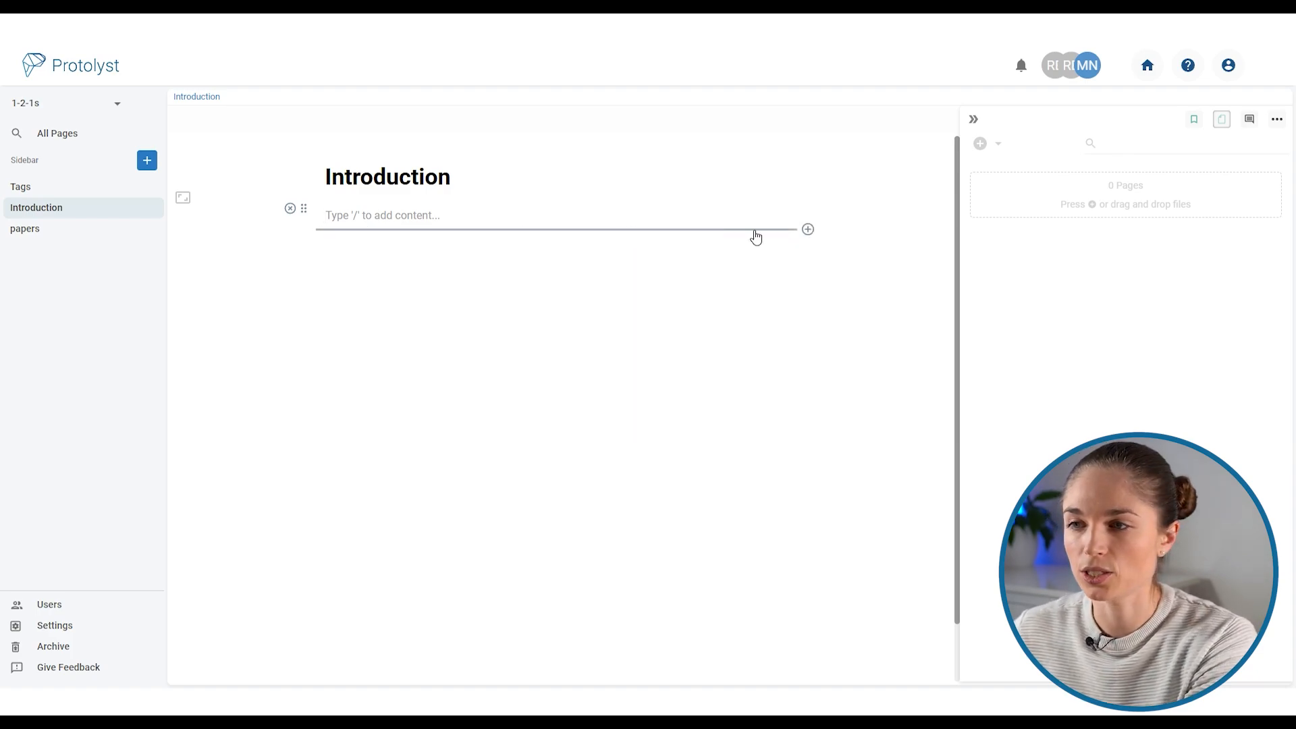
Add a text editor sub-page titled "Added page" to the Introduction document.
left_click(698, 233)
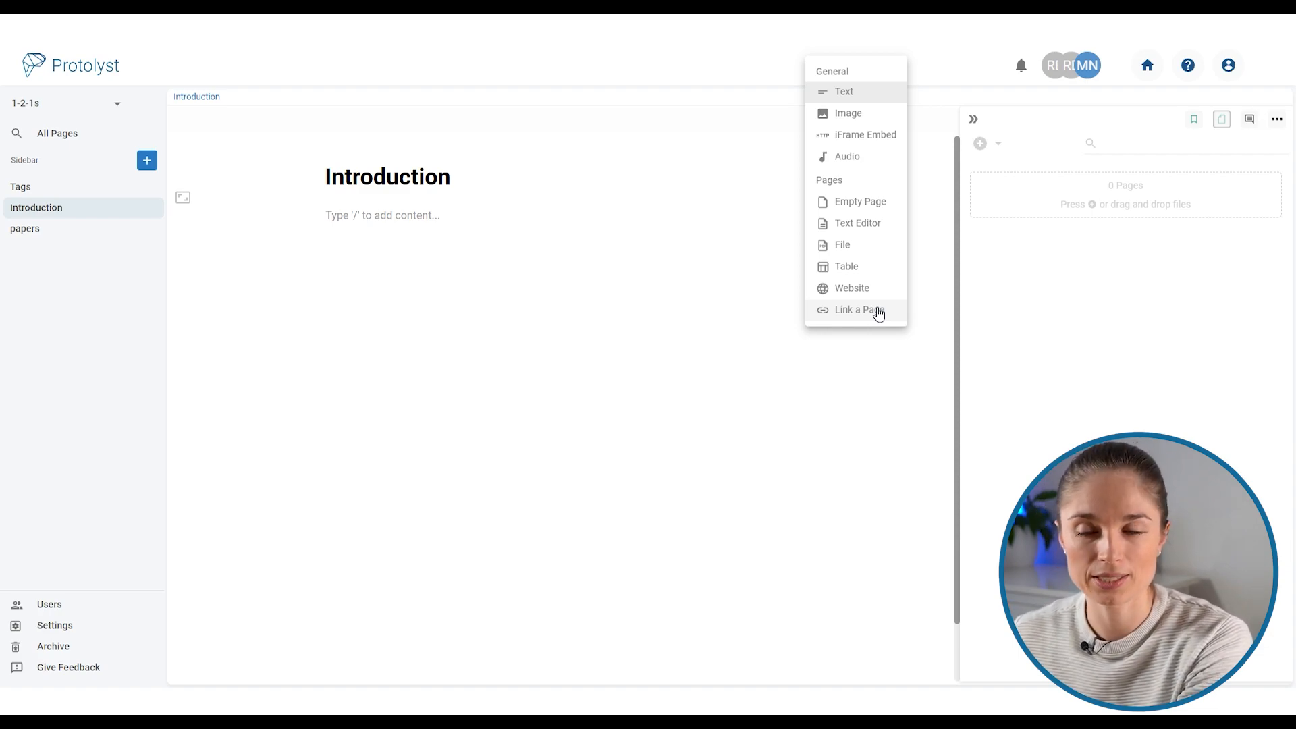
left_click(869, 223)
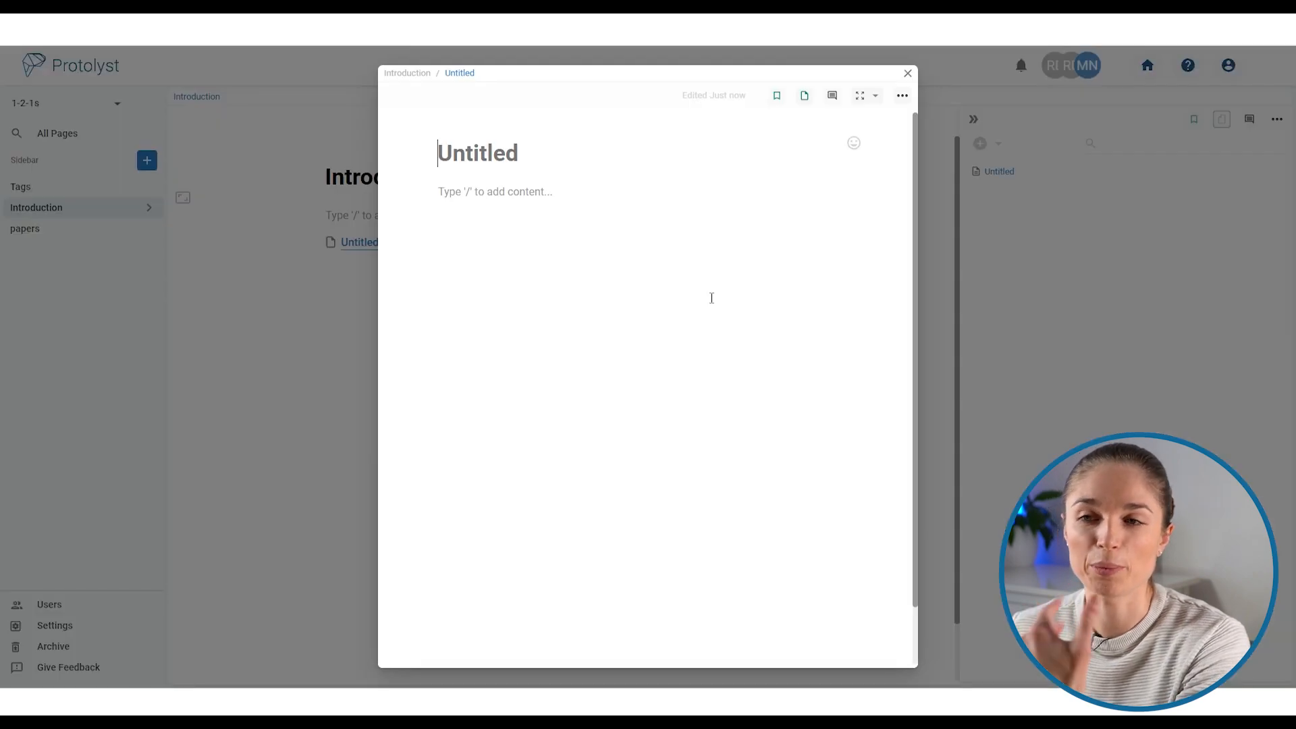
type("Added page")
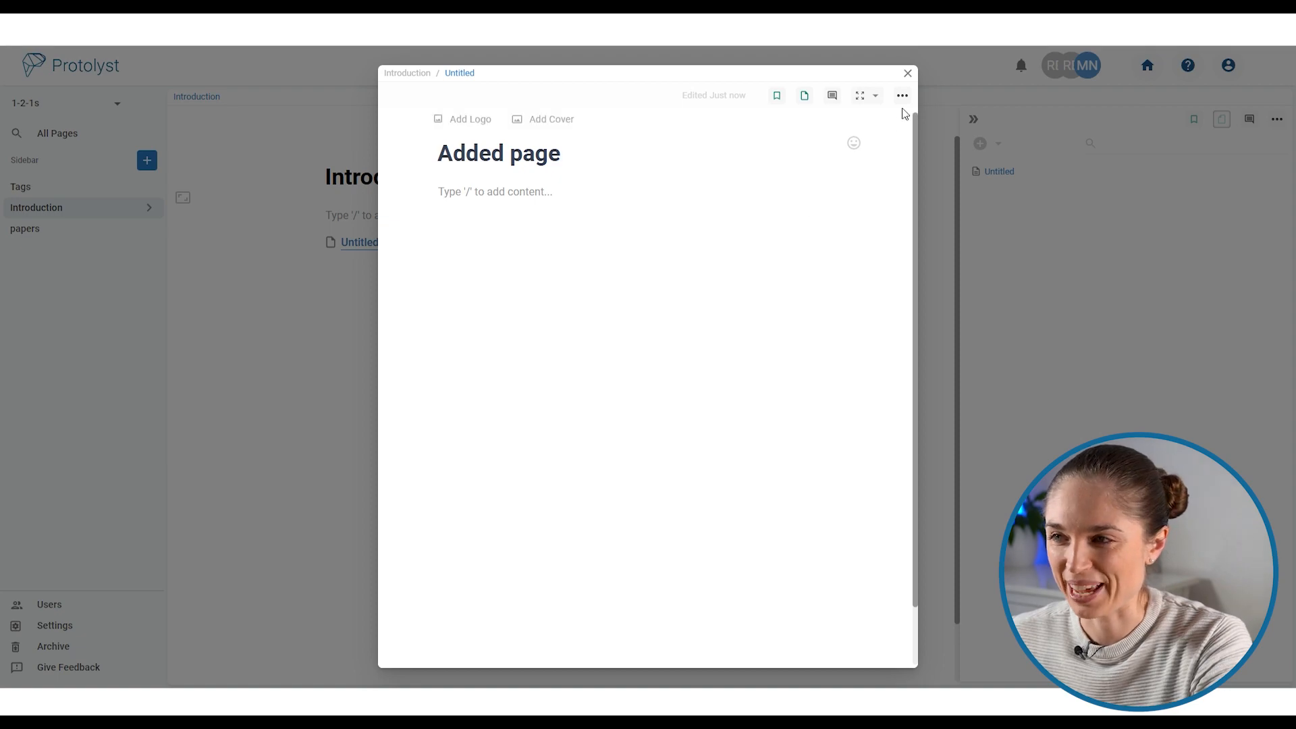
left_click(908, 73)
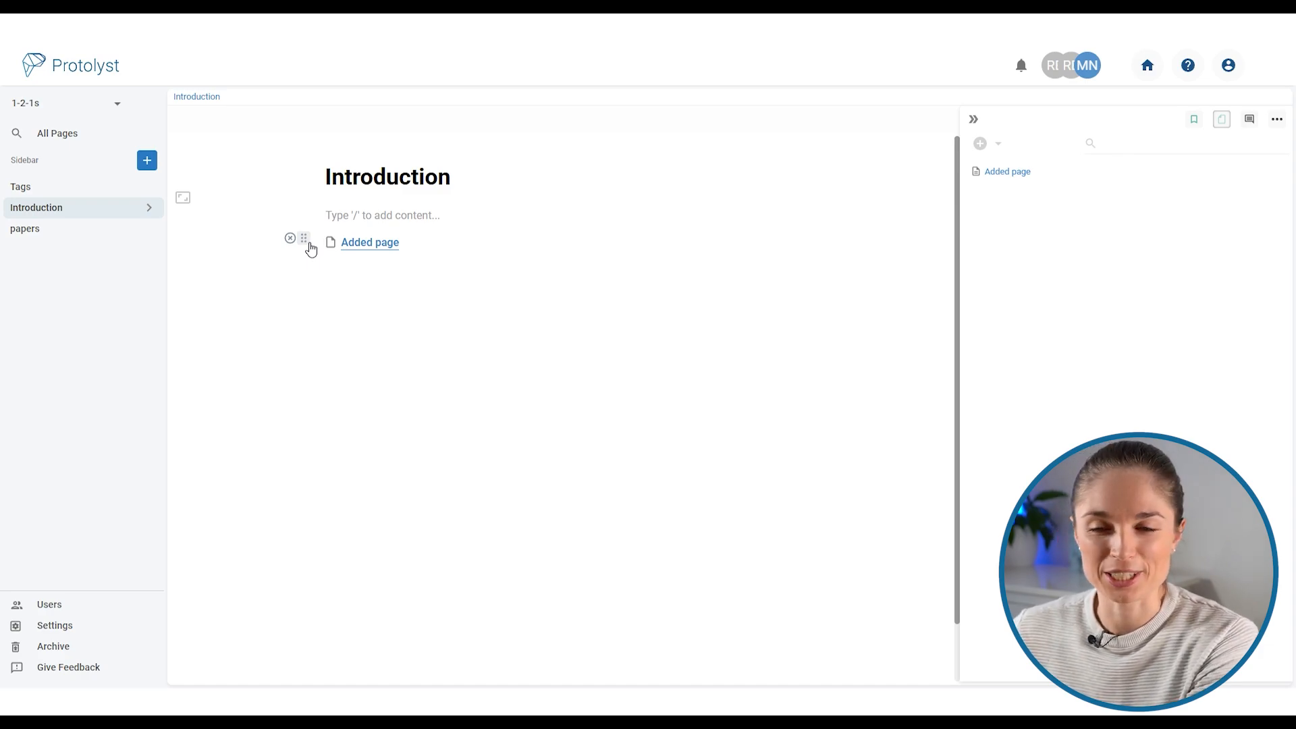
mouse_move(310, 248)
left_mouse_down()
mouse_move(312, 191)
mouse_move(311, 266)
left_mouse_up()
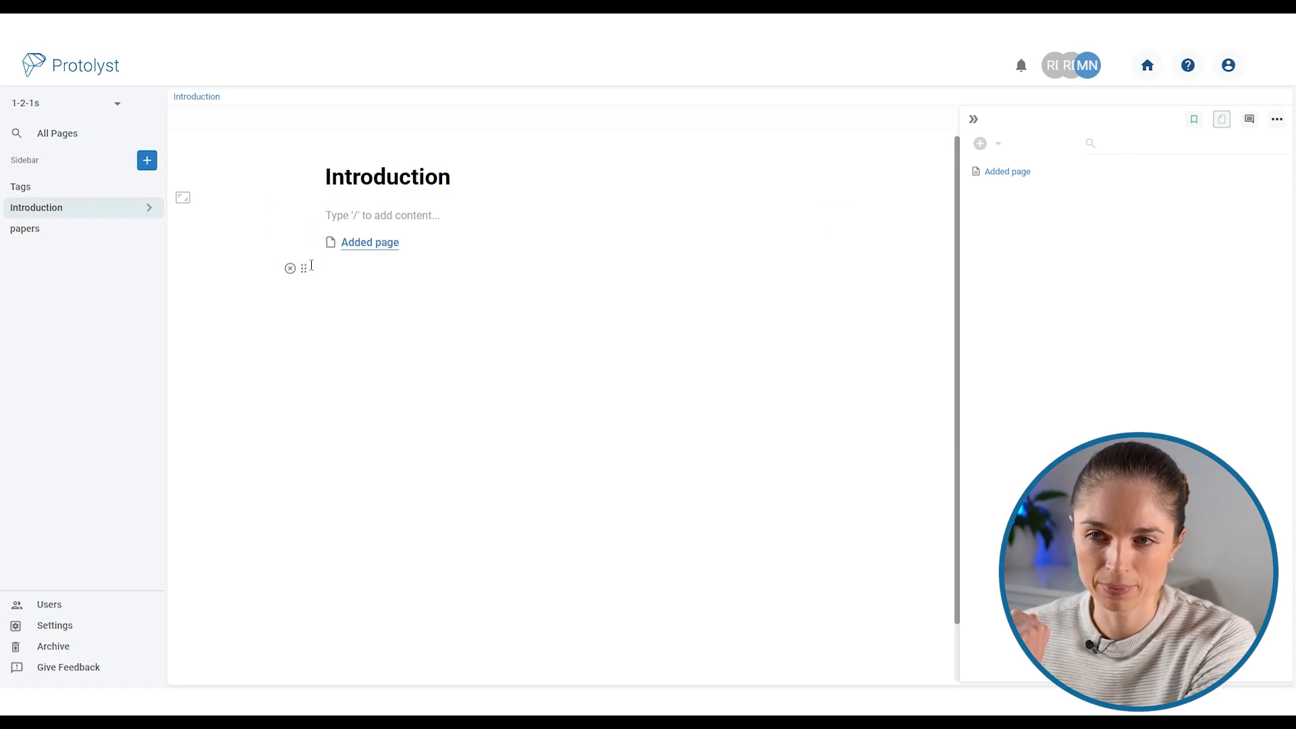
Insert the copied image above the Added page link, adjust its size and centre it.
left_click(542, 230)
left_click(849, 119)
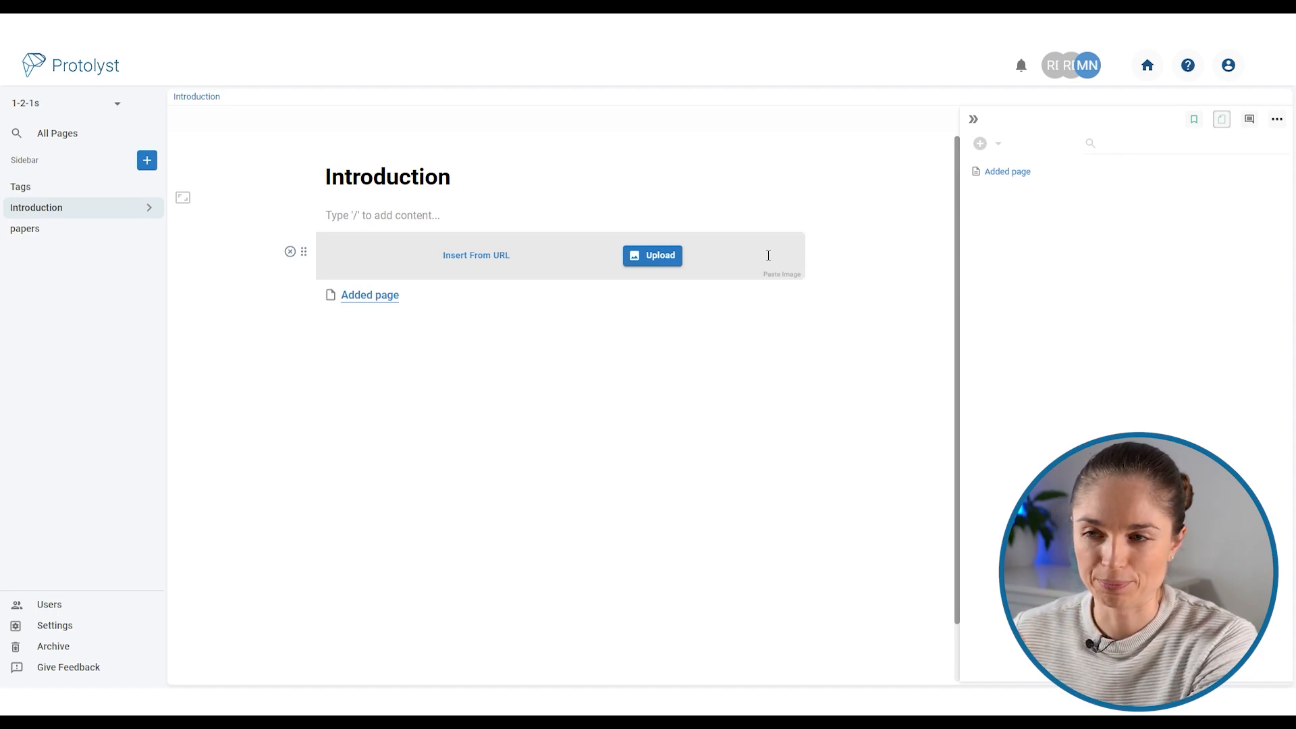
key("ctrl+v")
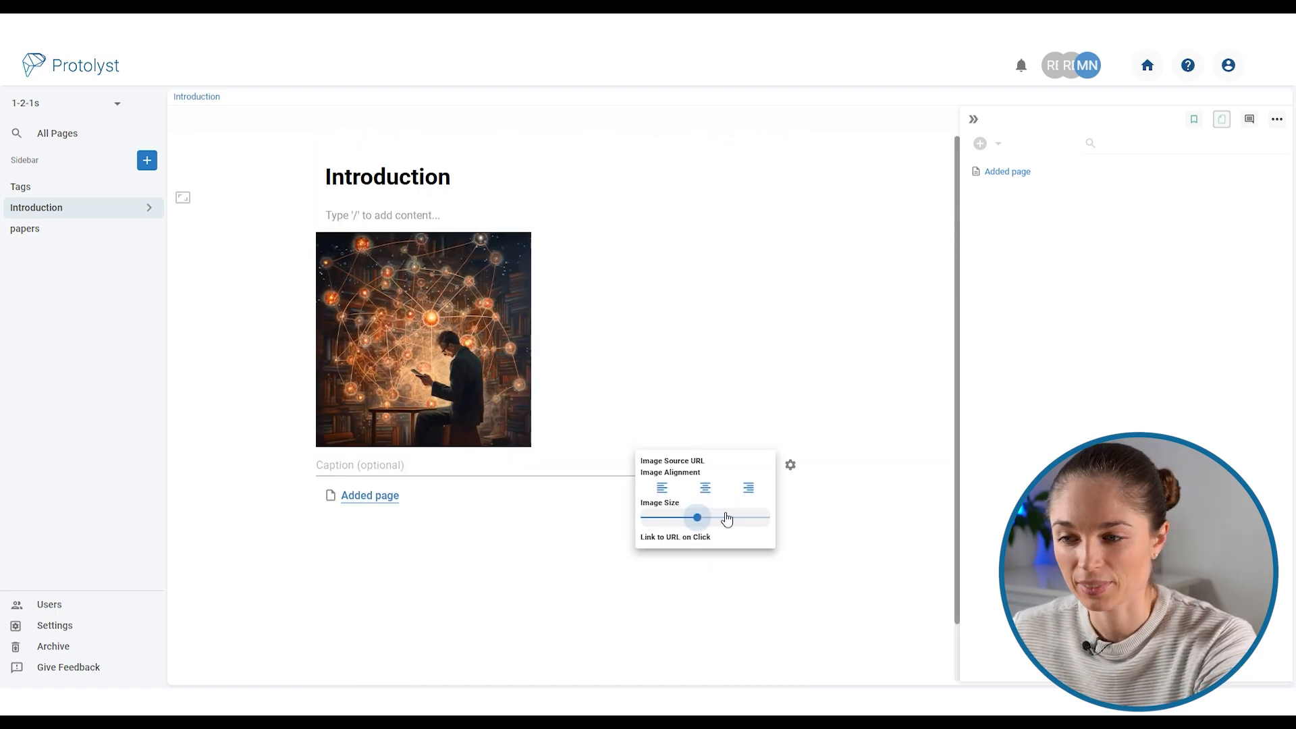
left_click_drag(724, 518, 705, 547)
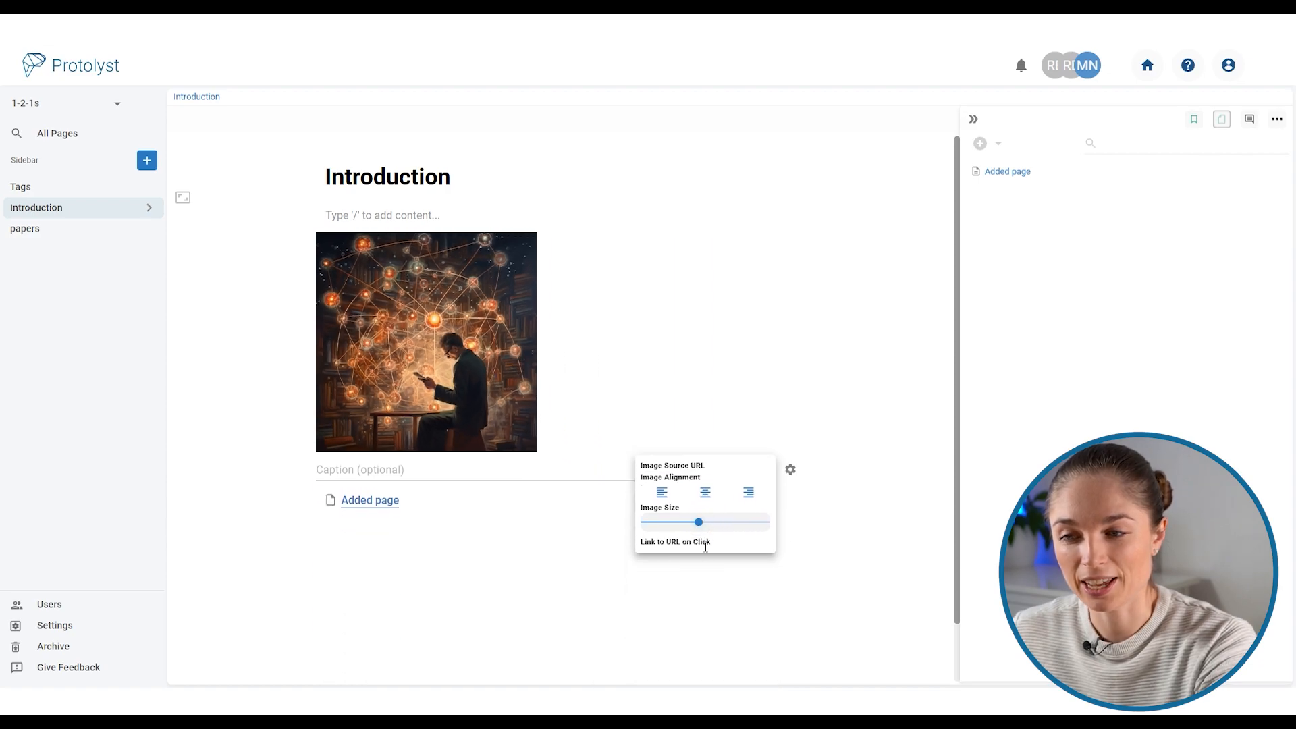
left_click(705, 492)
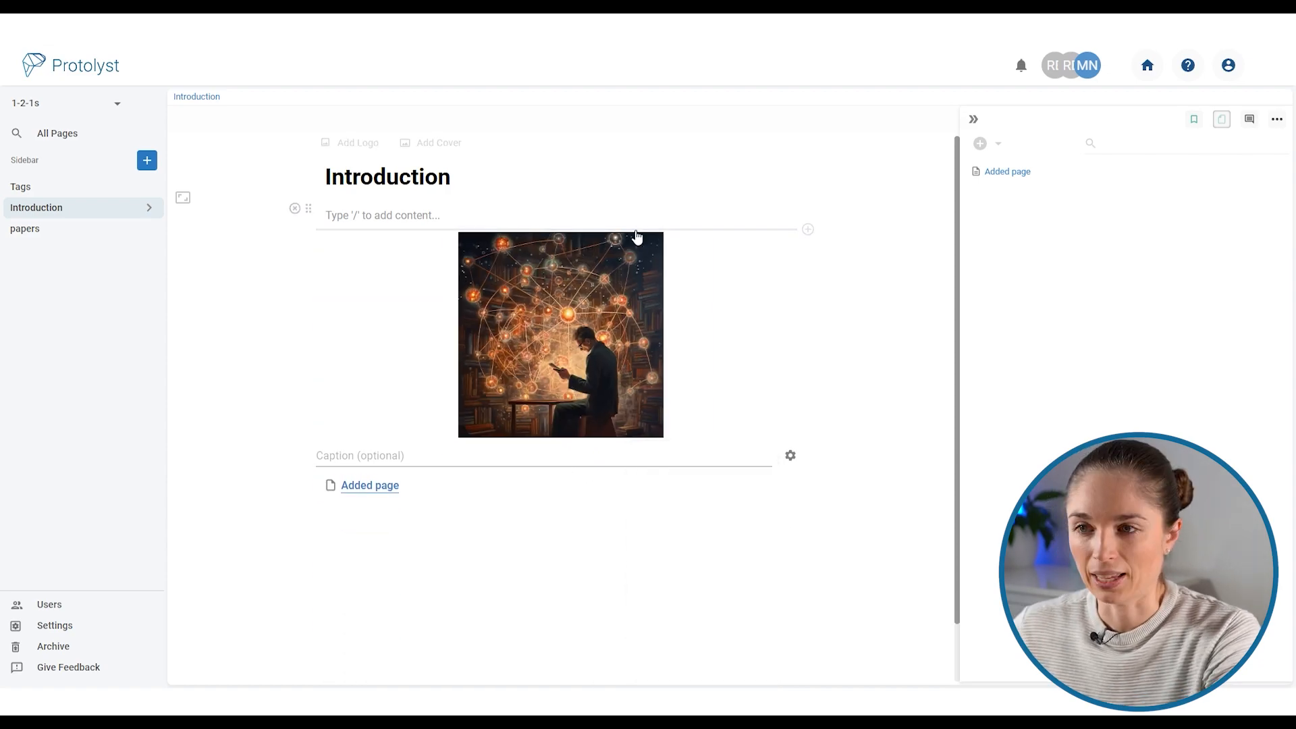
Start an iFrame embed above the image and get the embed code of "How to Research and Write an Article Fast with Protolyst" from YouTube.
left_click(808, 229)
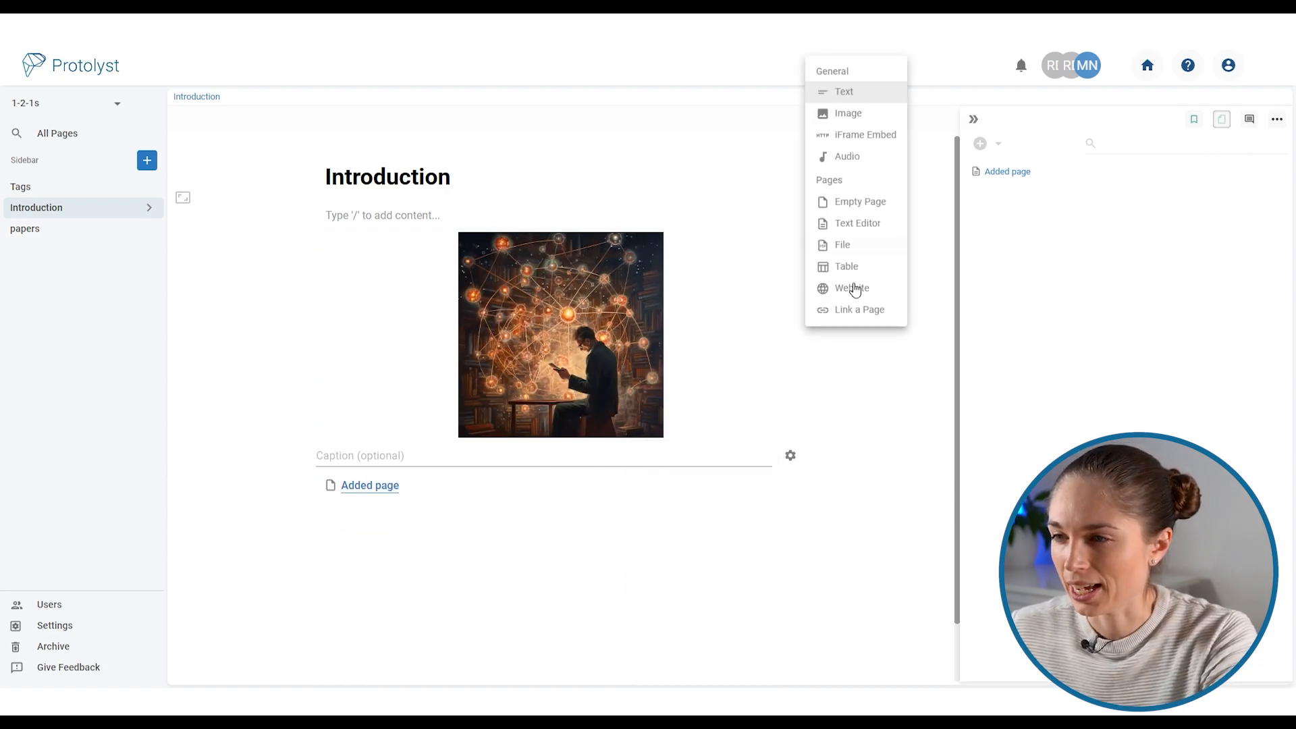
left_click(877, 143)
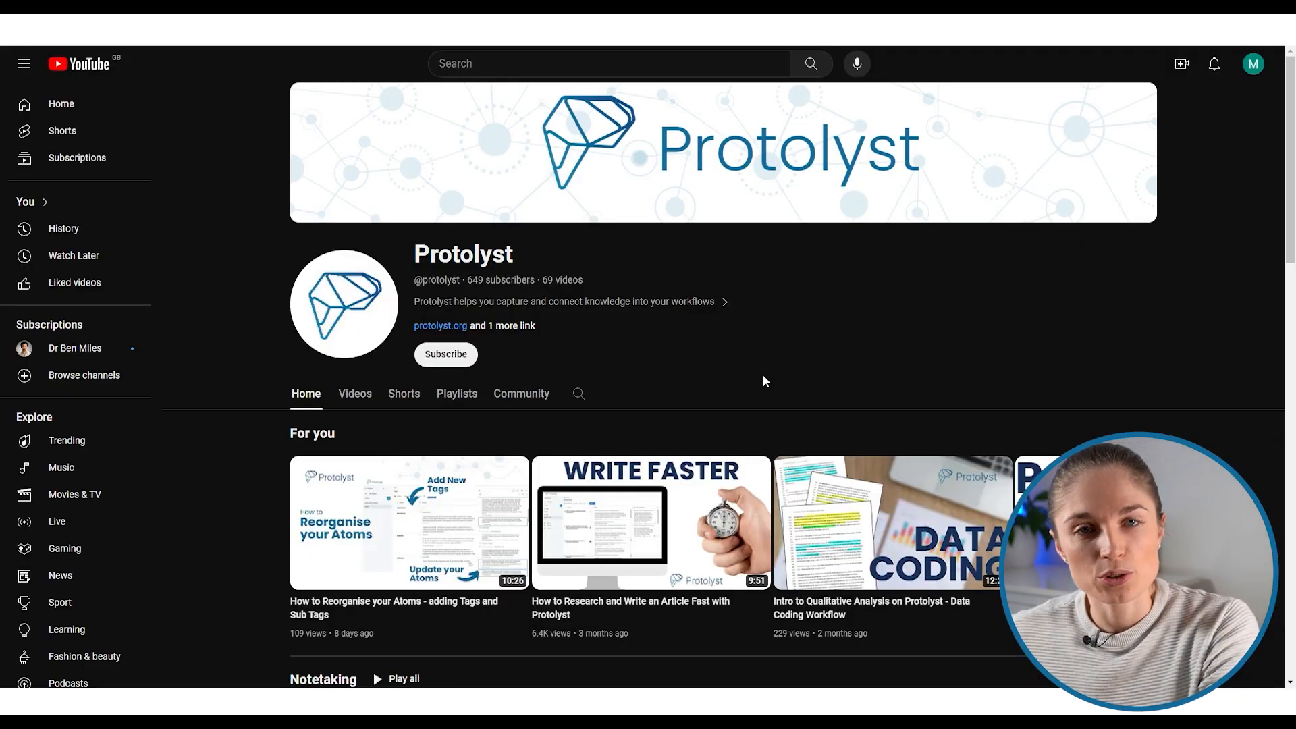
left_click(765, 600)
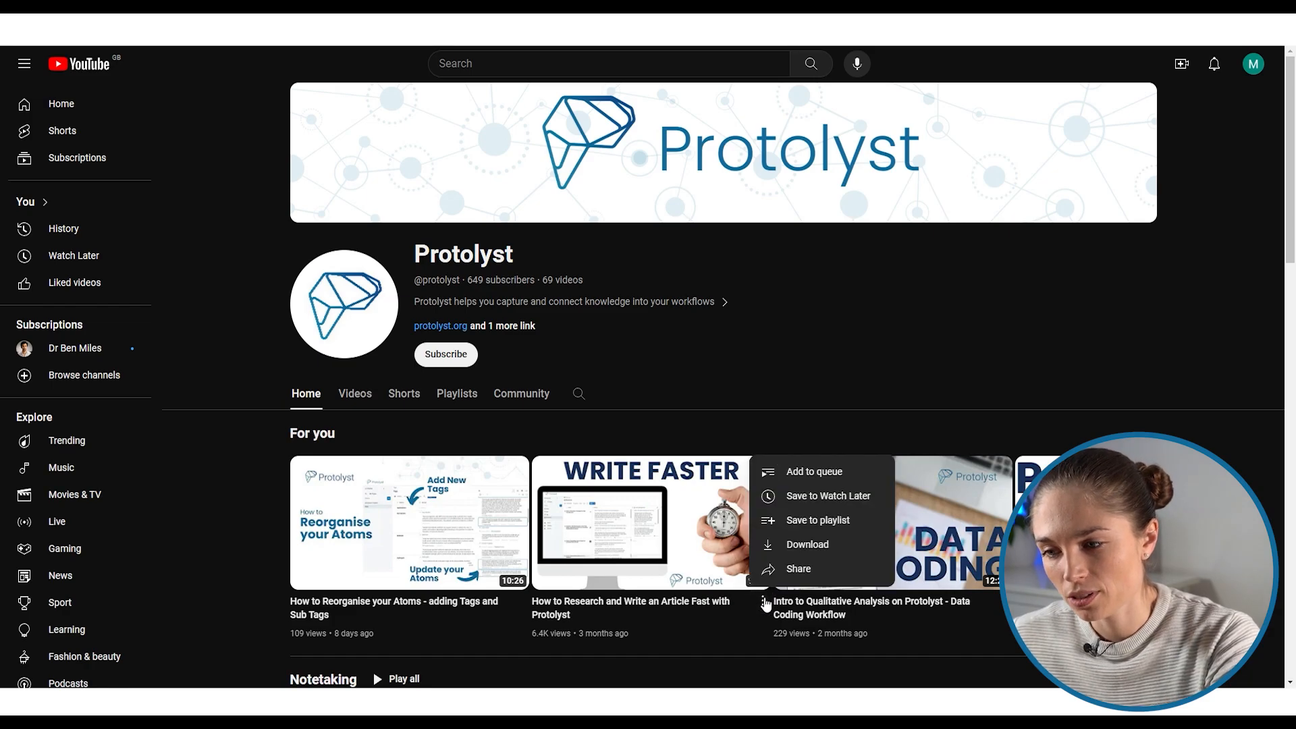
left_click(799, 570)
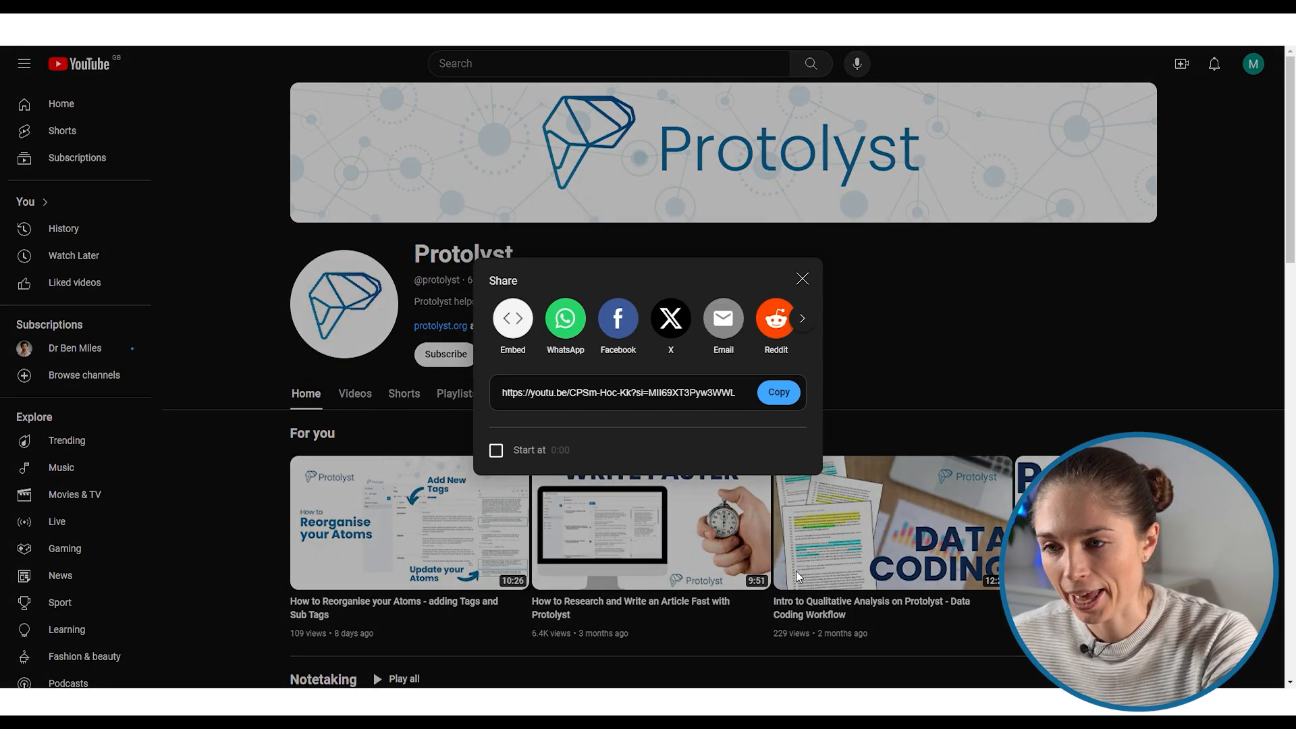
left_click(513, 318)
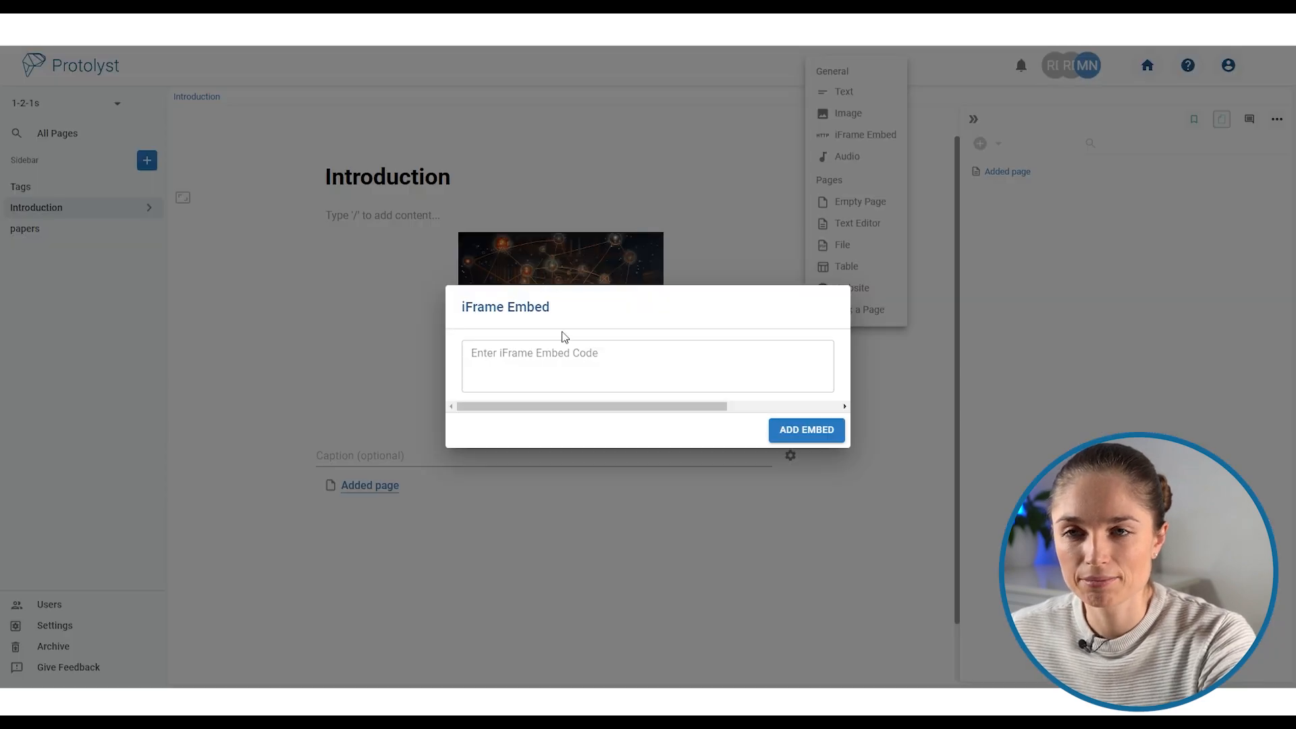
Embed the video in the Introduction document with the copied iFrame code and move it below the image.
left_click(596, 365)
key("ctrl+v")
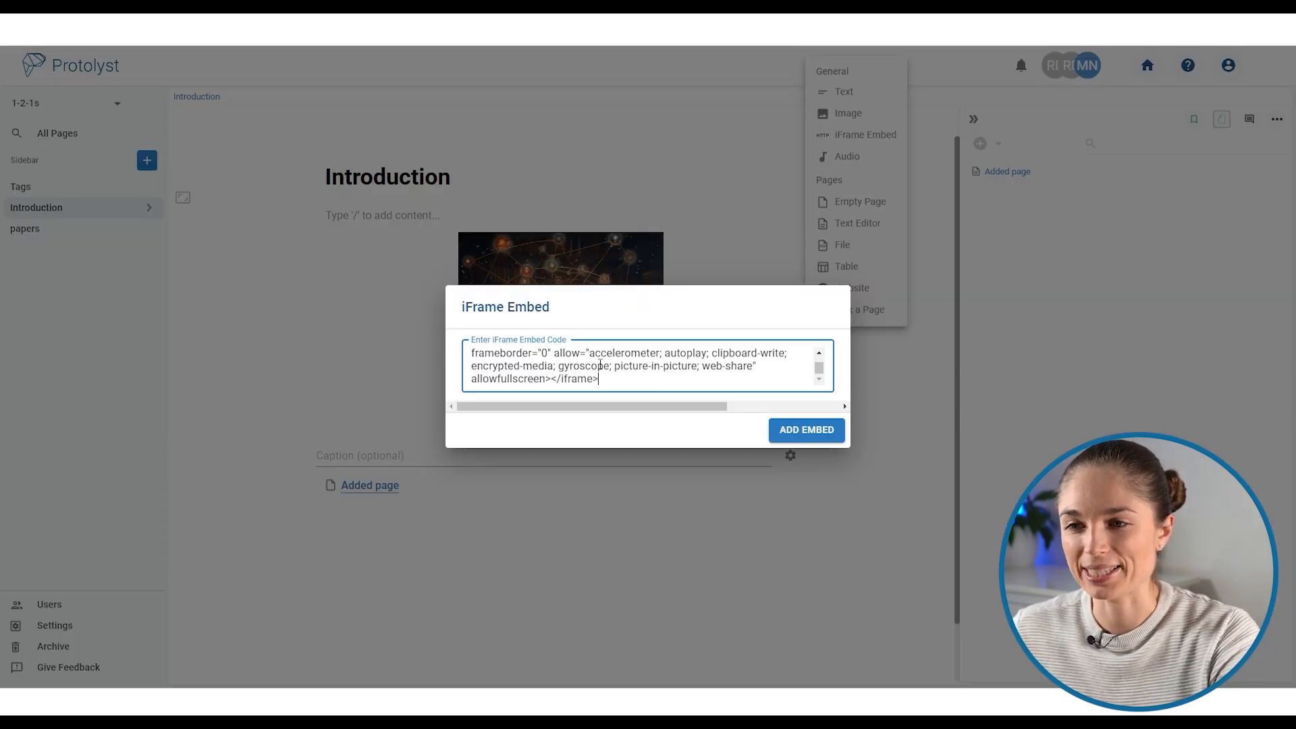
left_click(816, 429)
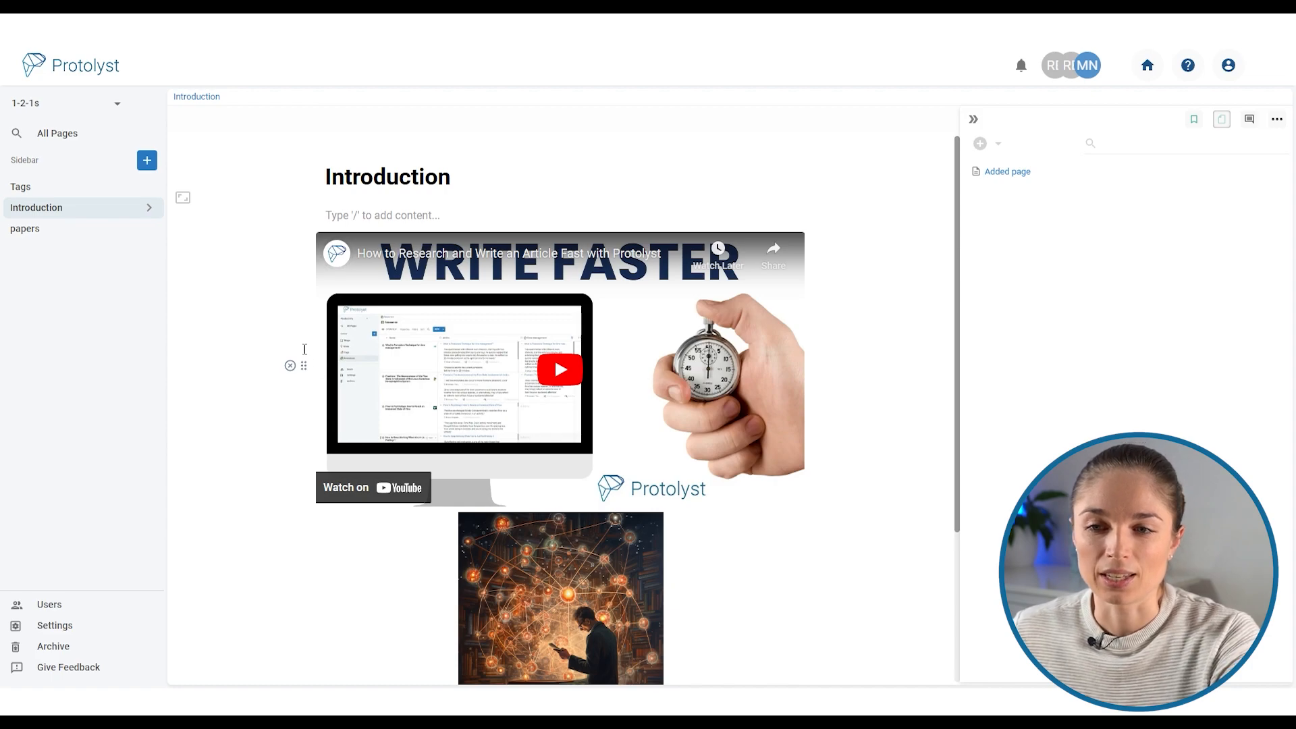
left_click_drag(305, 365, 300, 251)
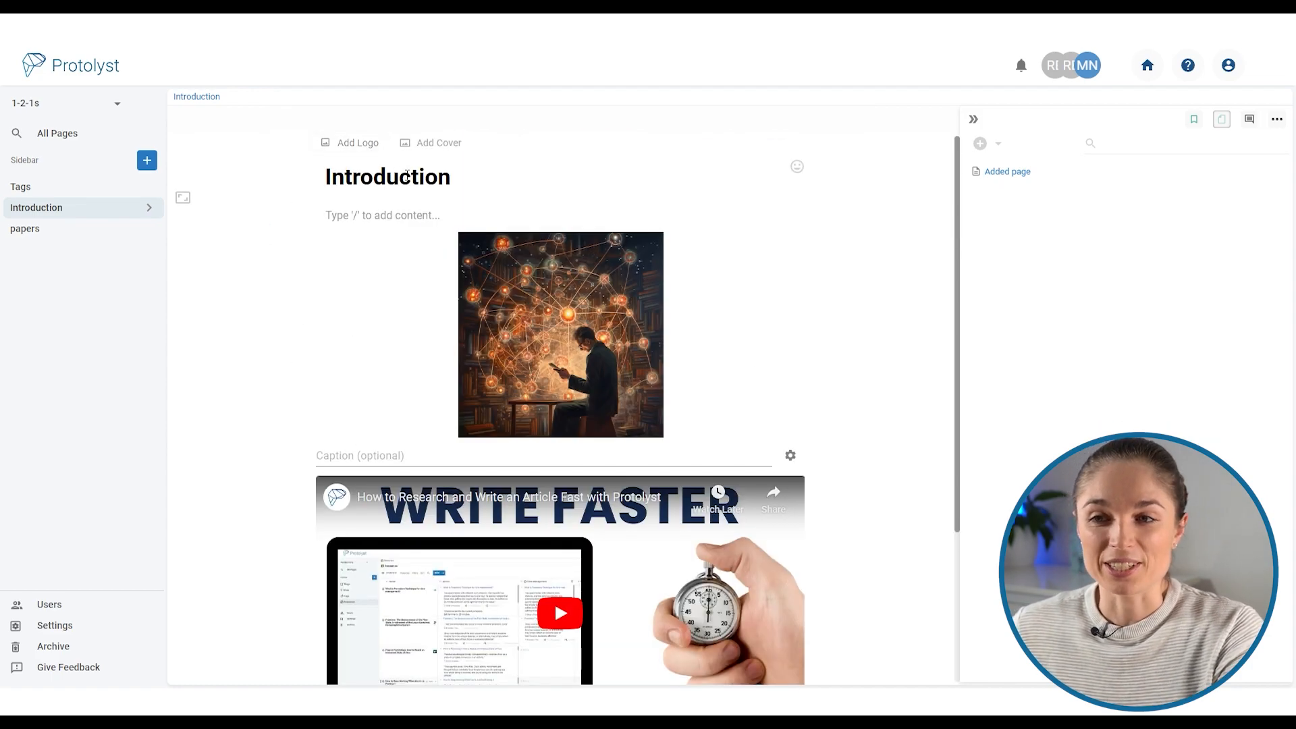
Add the waving hand emoji to the Introduction page title.
left_click(798, 168)
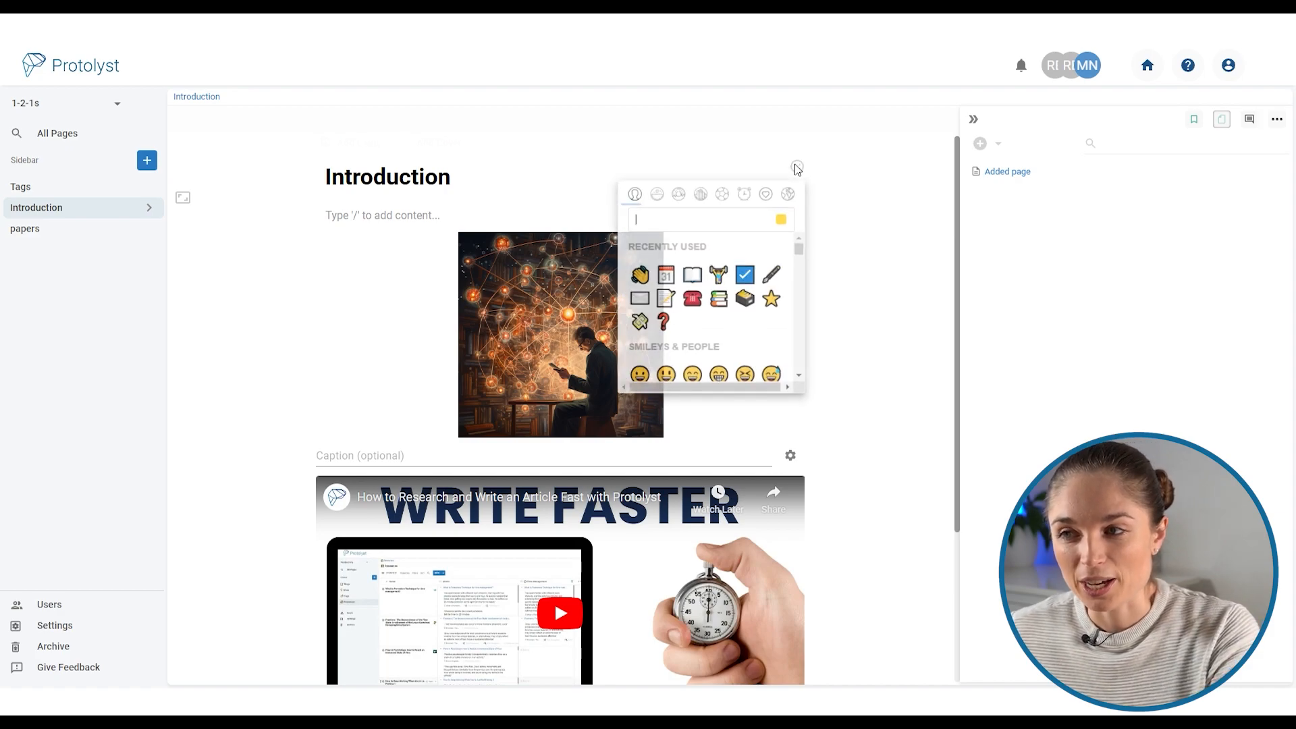
left_click(639, 272)
Add a cover to the Introduction page and remove it again.
left_click(439, 143)
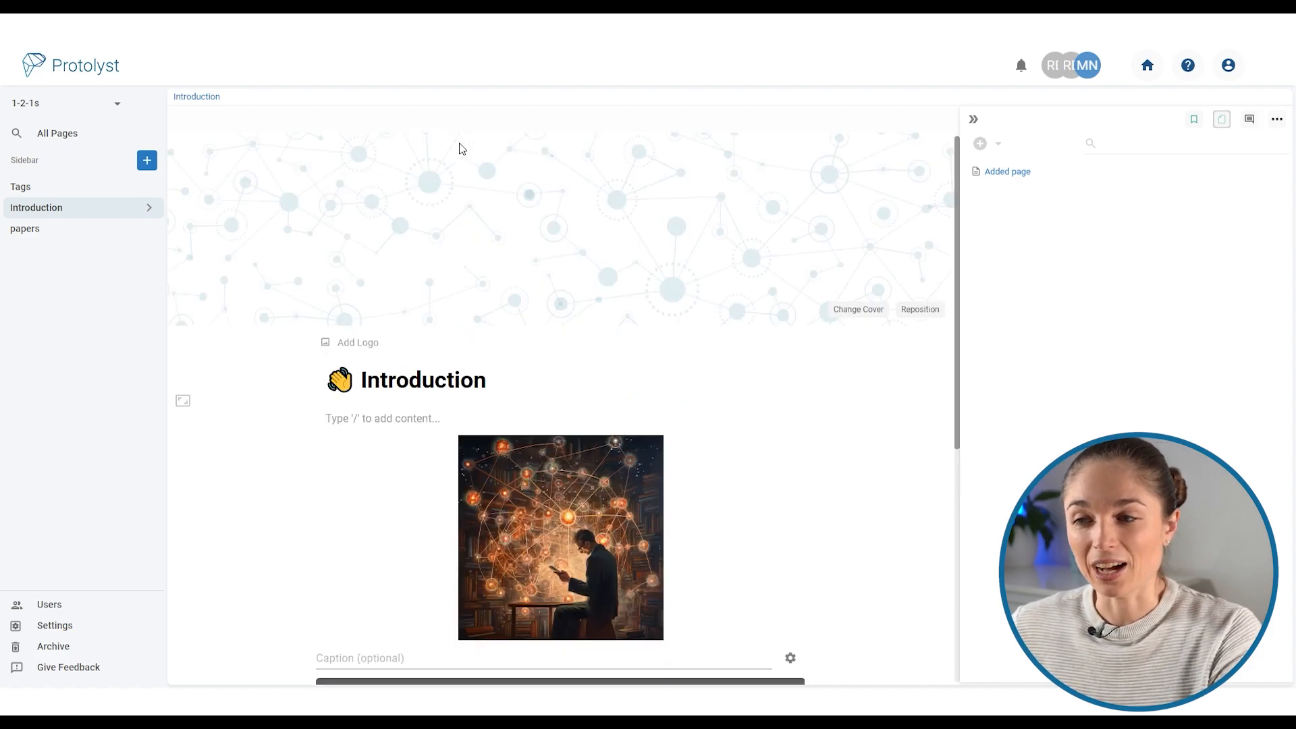
left_click(847, 311)
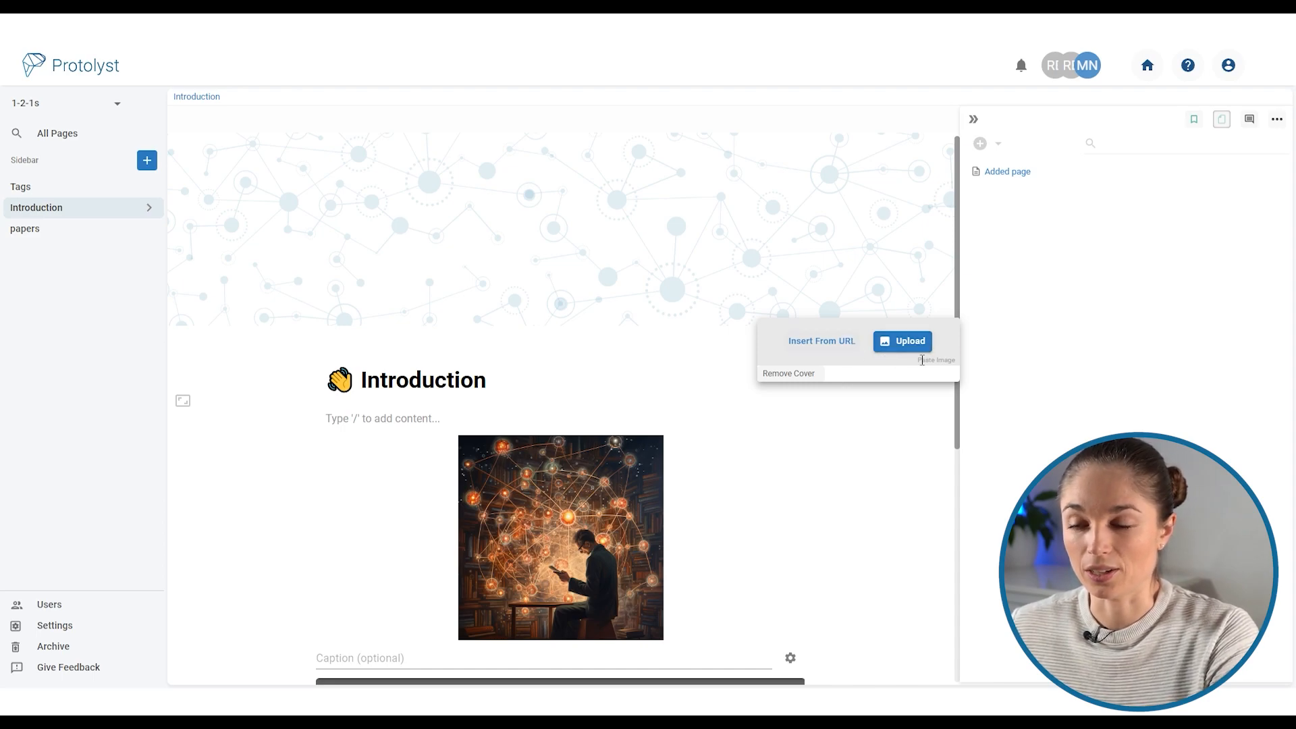
left_click(789, 378)
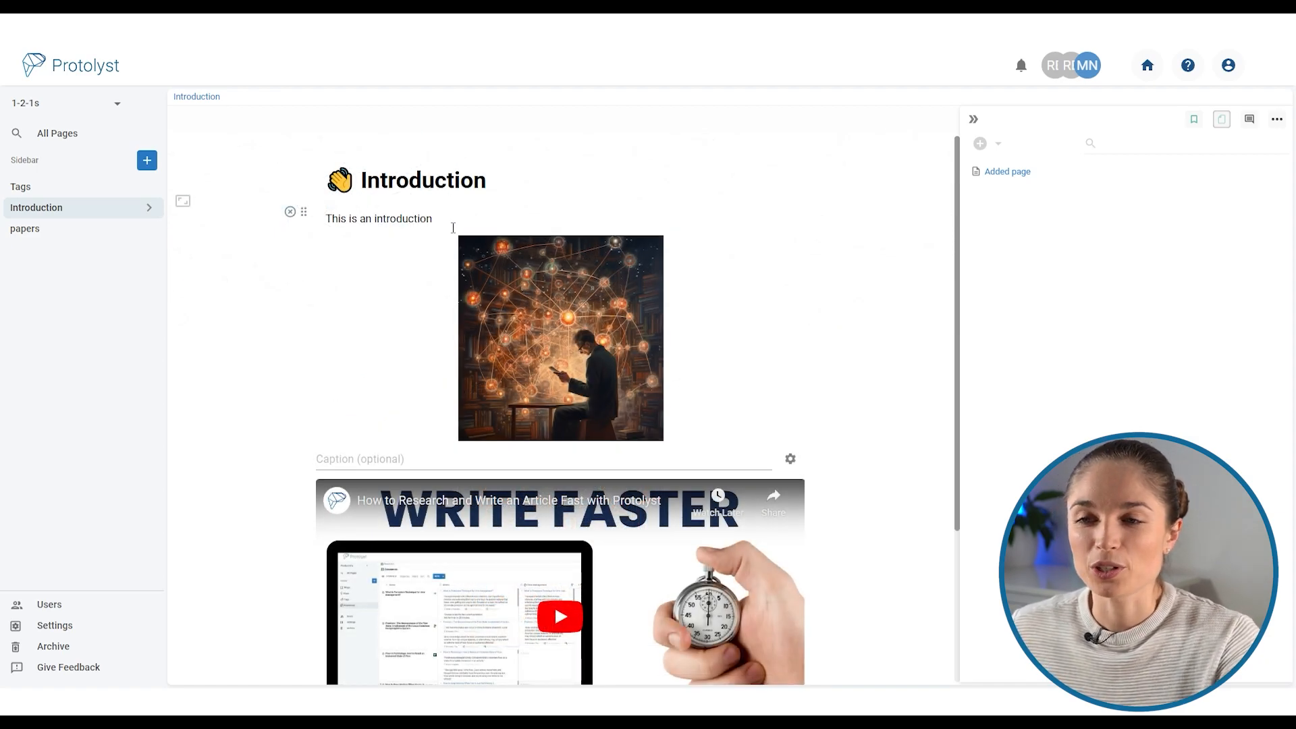
Write "This is an introduction" above the image and enlarge its text.
left_click_drag(453, 227, 223, 220)
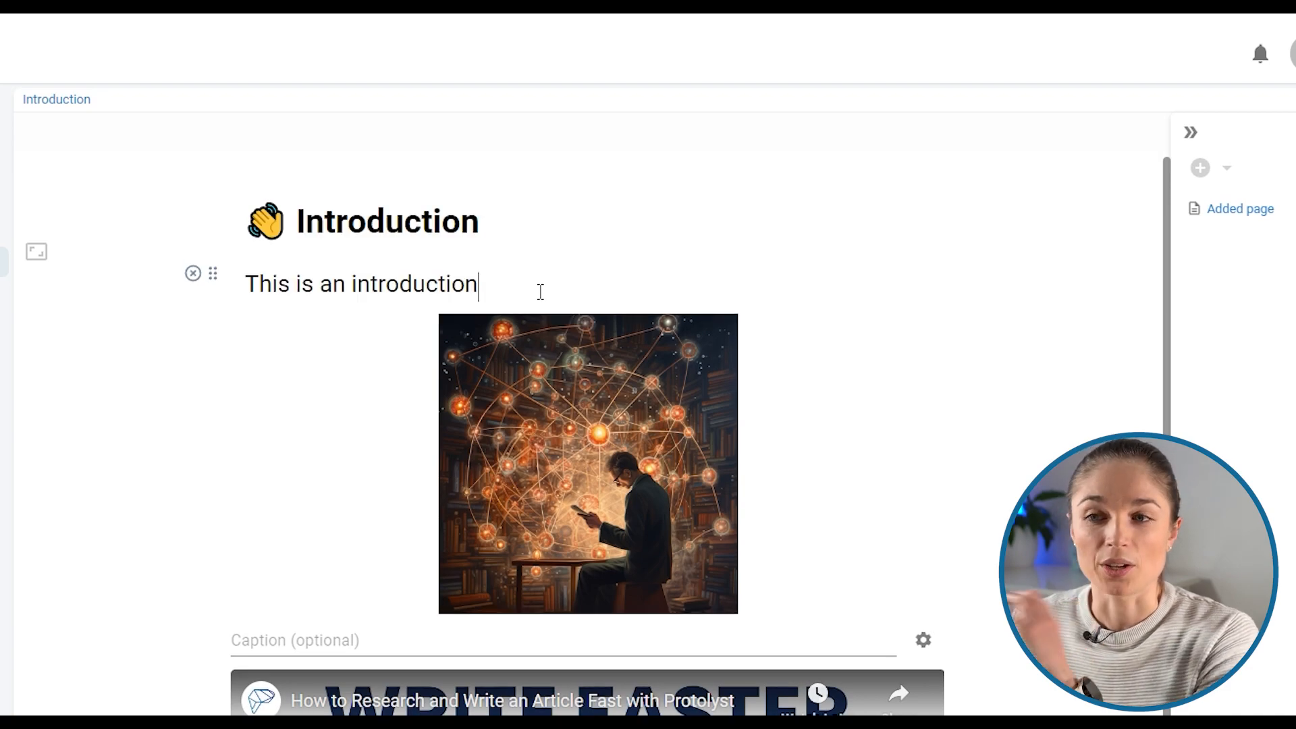
left_click_drag(538, 290, 232, 297)
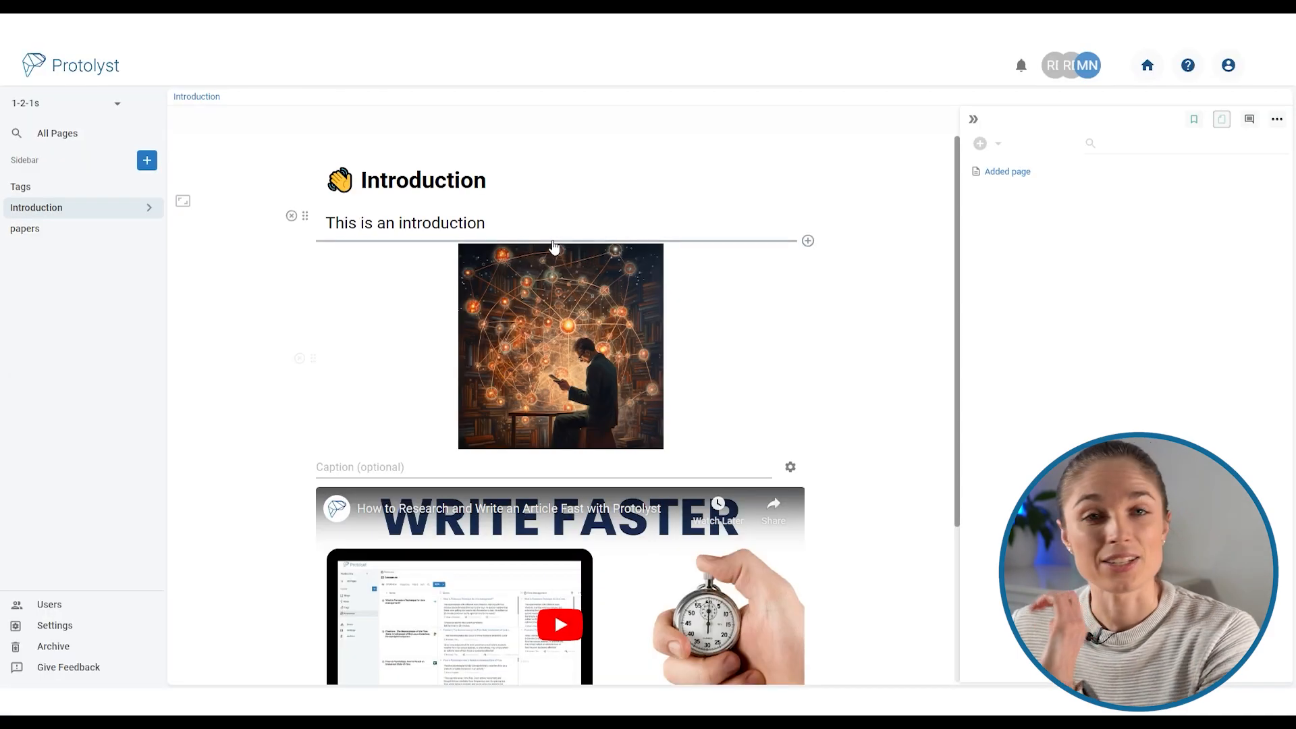
Link the existing Tags page below the Added page link in the Introduction document.
scroll(552, 405, "down", 5)
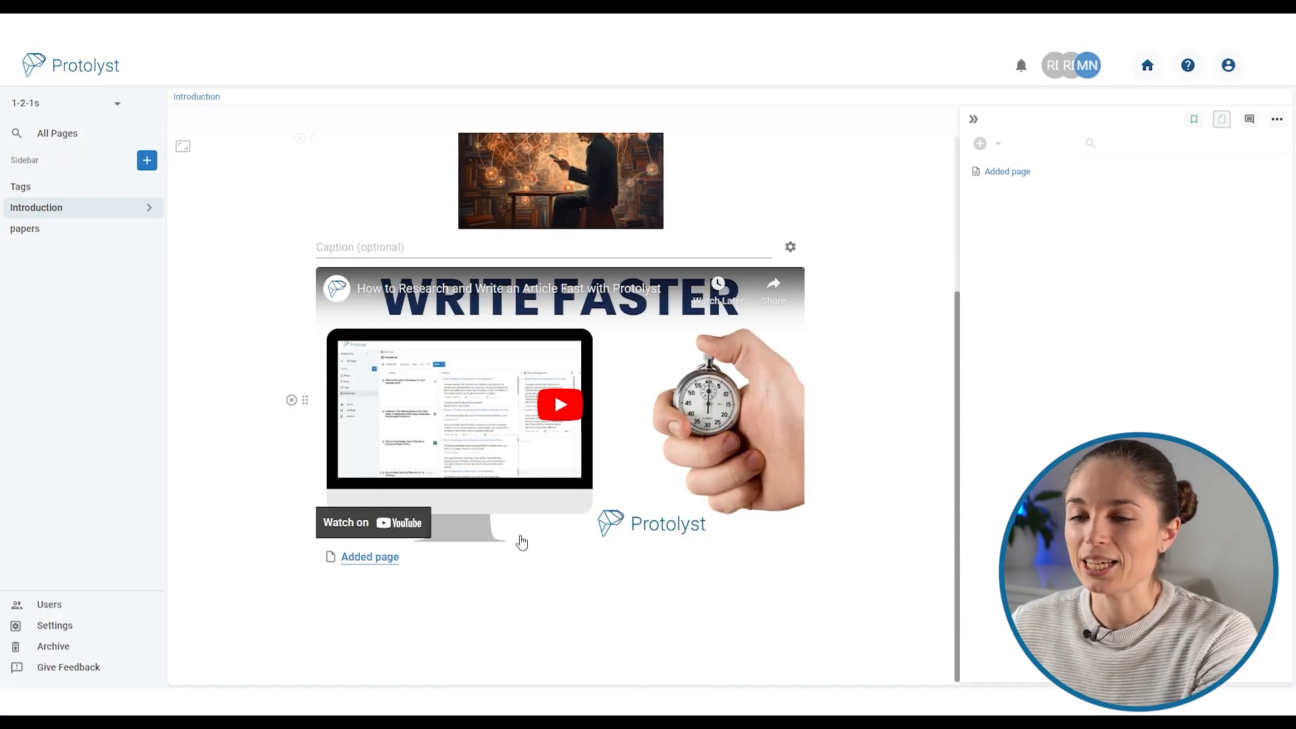
left_click(586, 577)
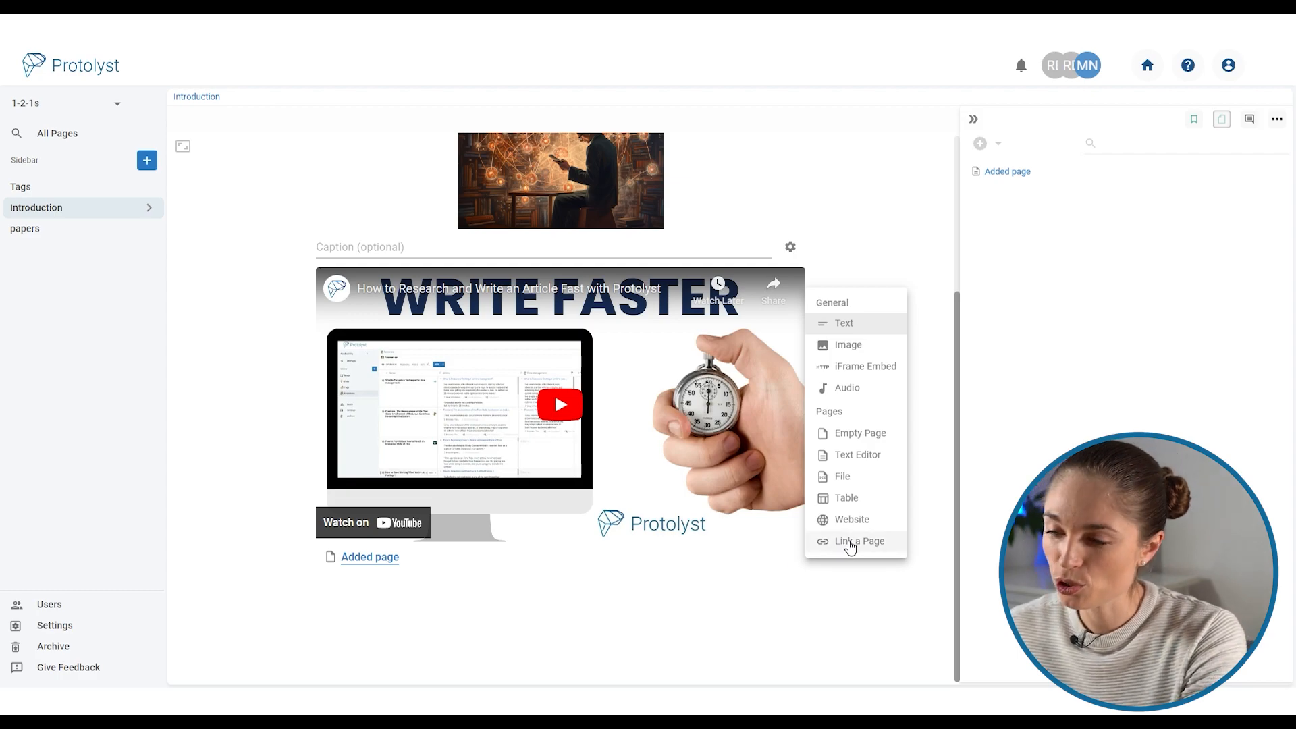
left_click(849, 542)
scroll(850, 414, "down", 4)
scroll(850, 414, "down", 5)
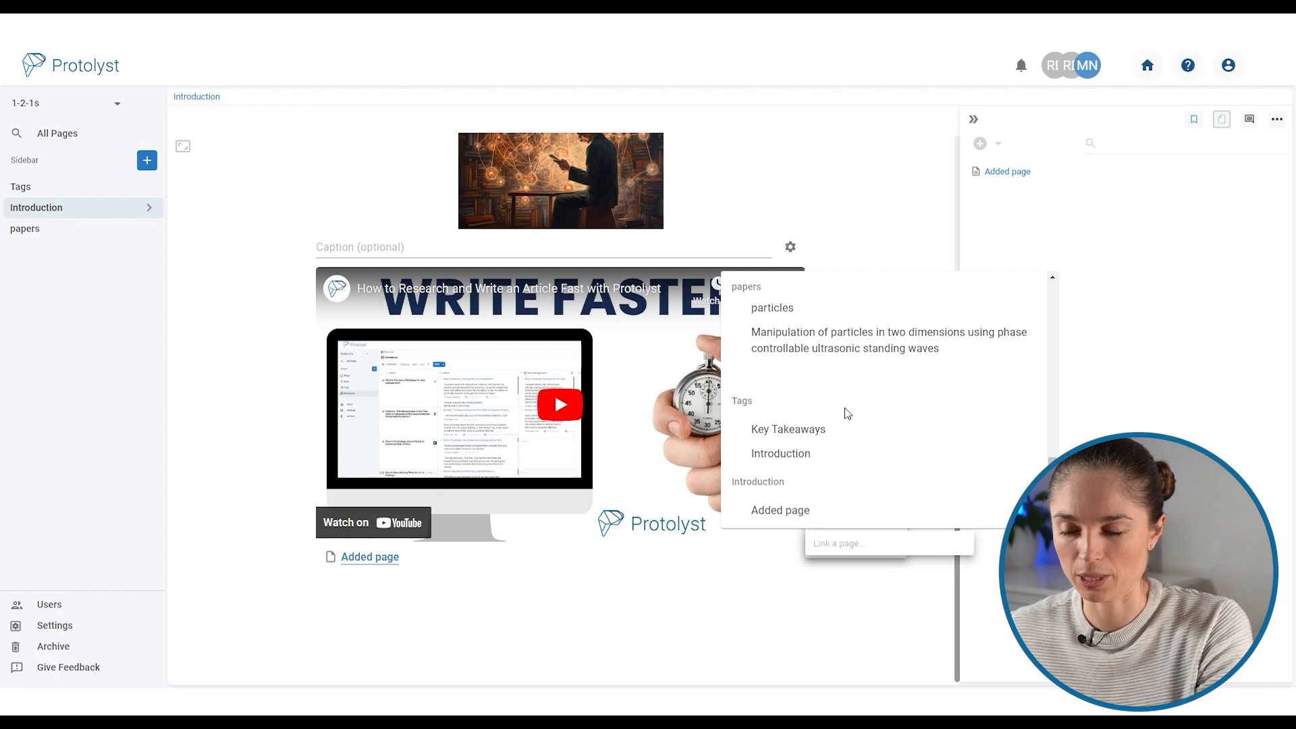
scroll(850, 417, "up", 10)
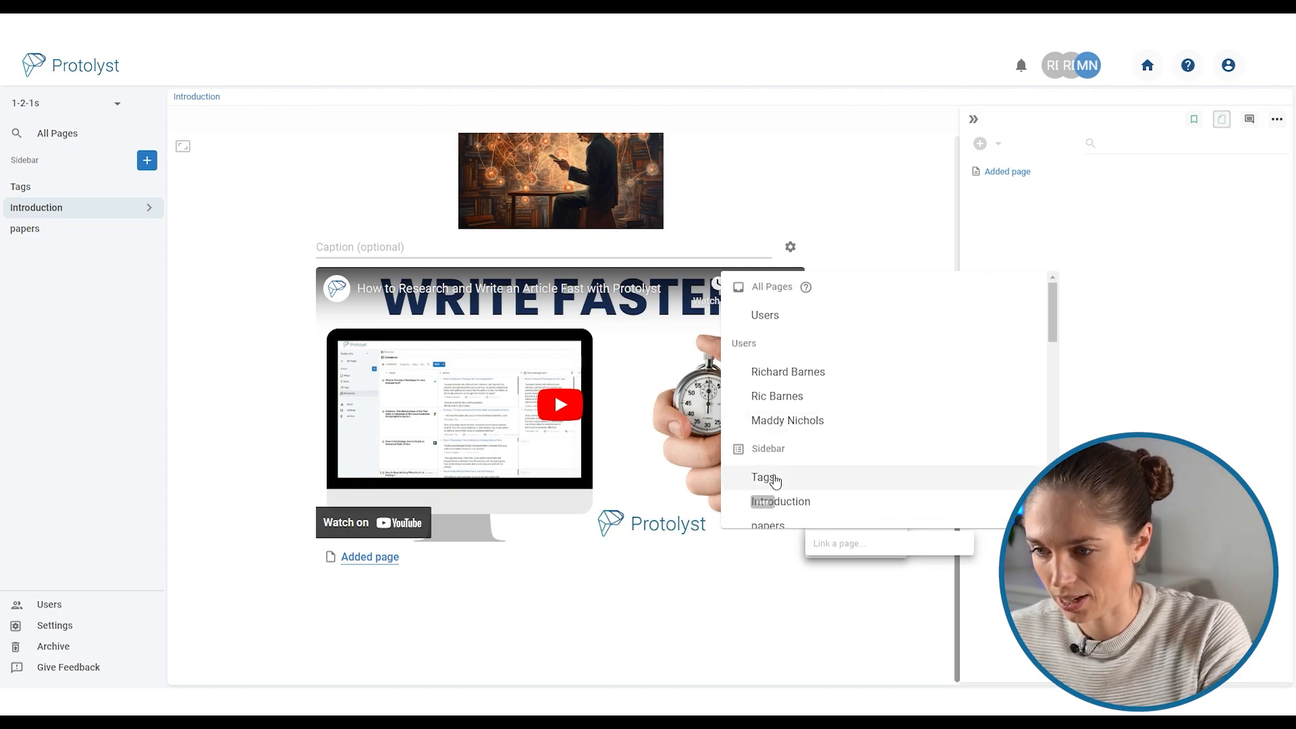
left_click(775, 481)
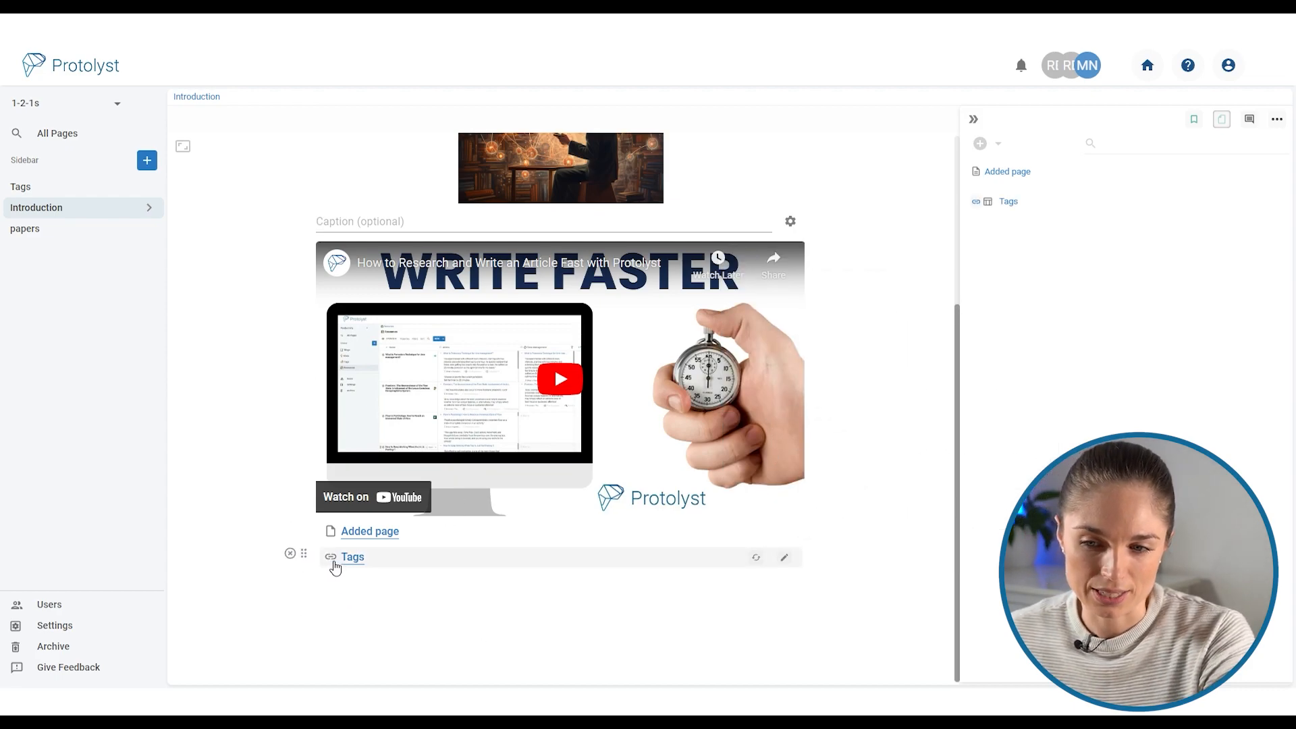
Open the Tags table through its link and return to the Introduction document.
left_click(357, 555)
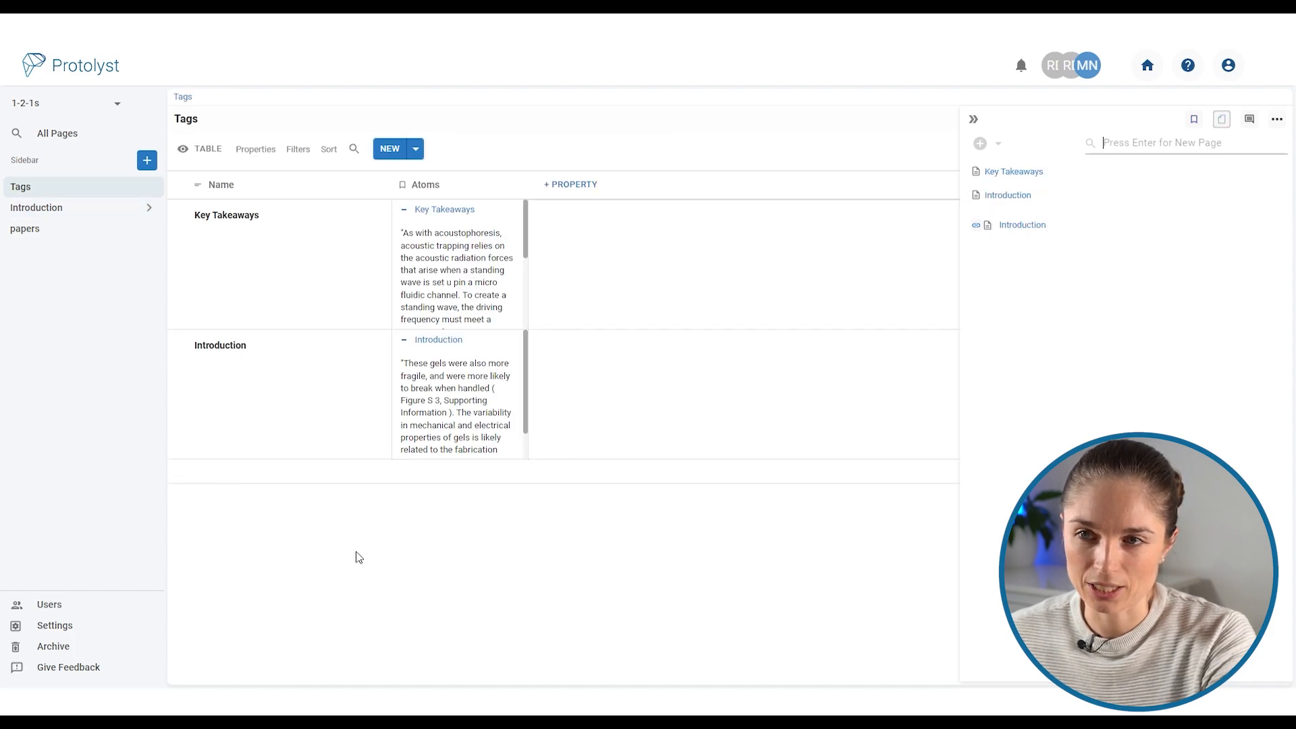
left_click(37, 208)
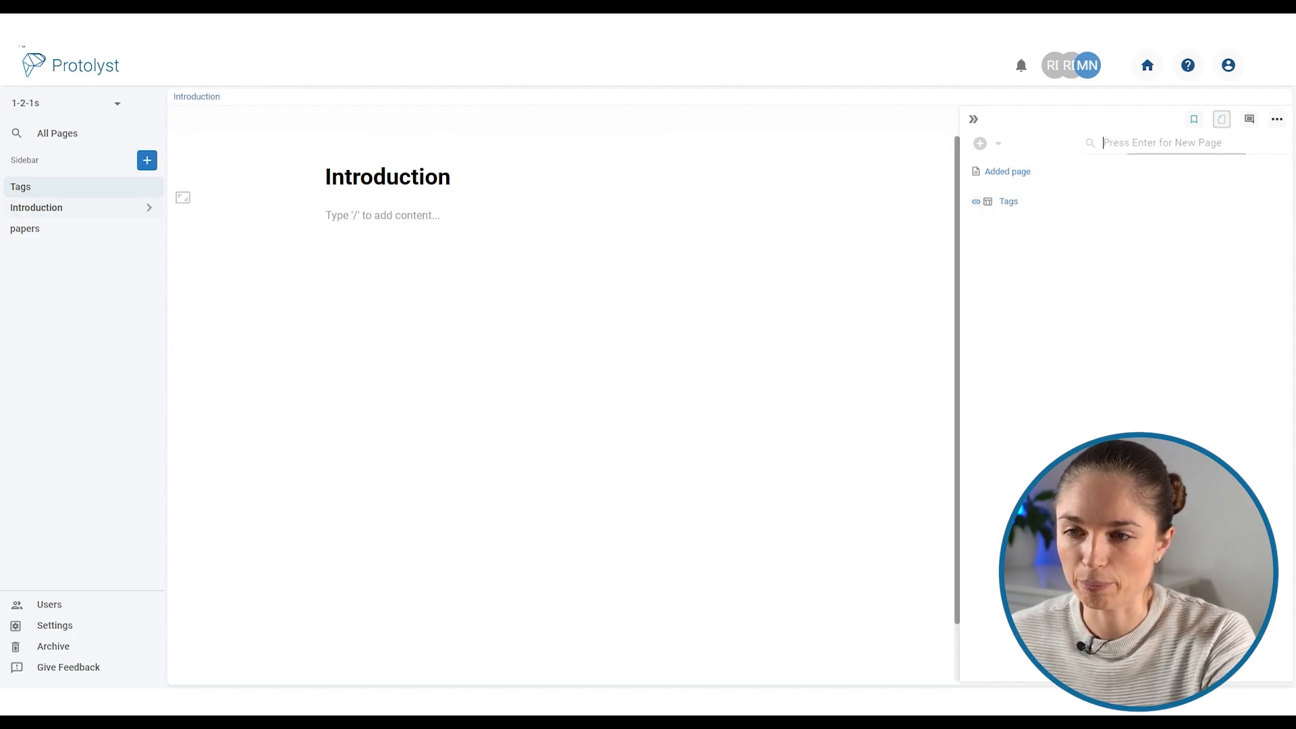
Display the linked Tags table as an embed in the Introduction document.
scroll(519, 432, "down", 4)
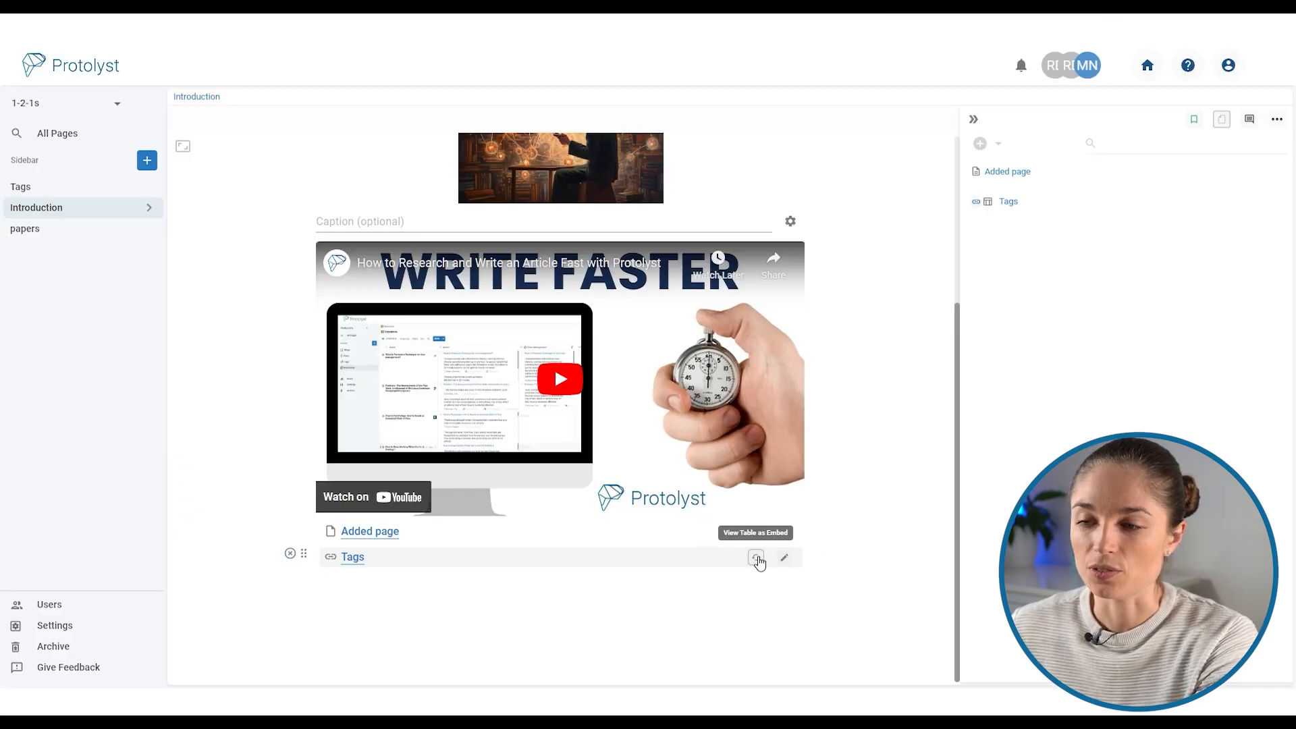
left_click(816, 521)
scroll(773, 506, "down", 2)
scroll(726, 521, "down", 4)
scroll(722, 521, "up", 2)
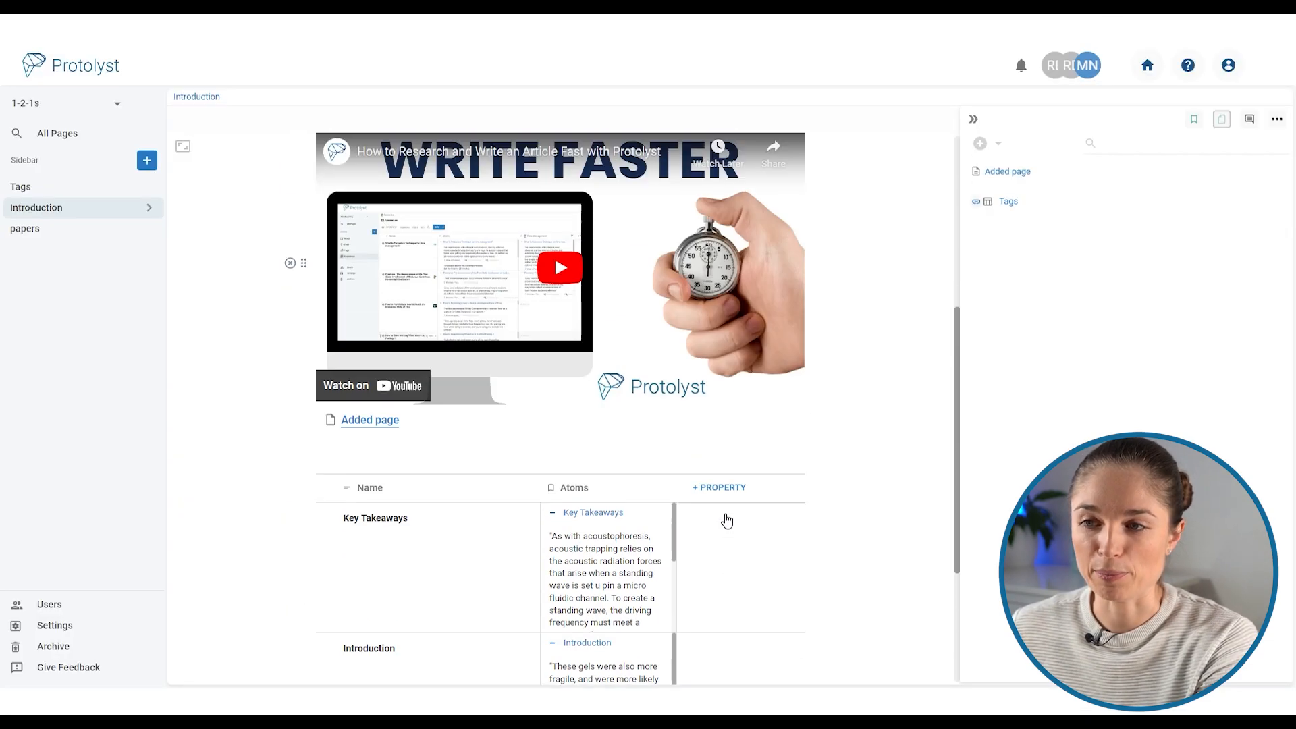
Check the view options of the embedded Tags table and convert the embed to a collapsed table in the Introduction document.
scroll(726, 521, "down", 3)
mouse_move(341, 213)
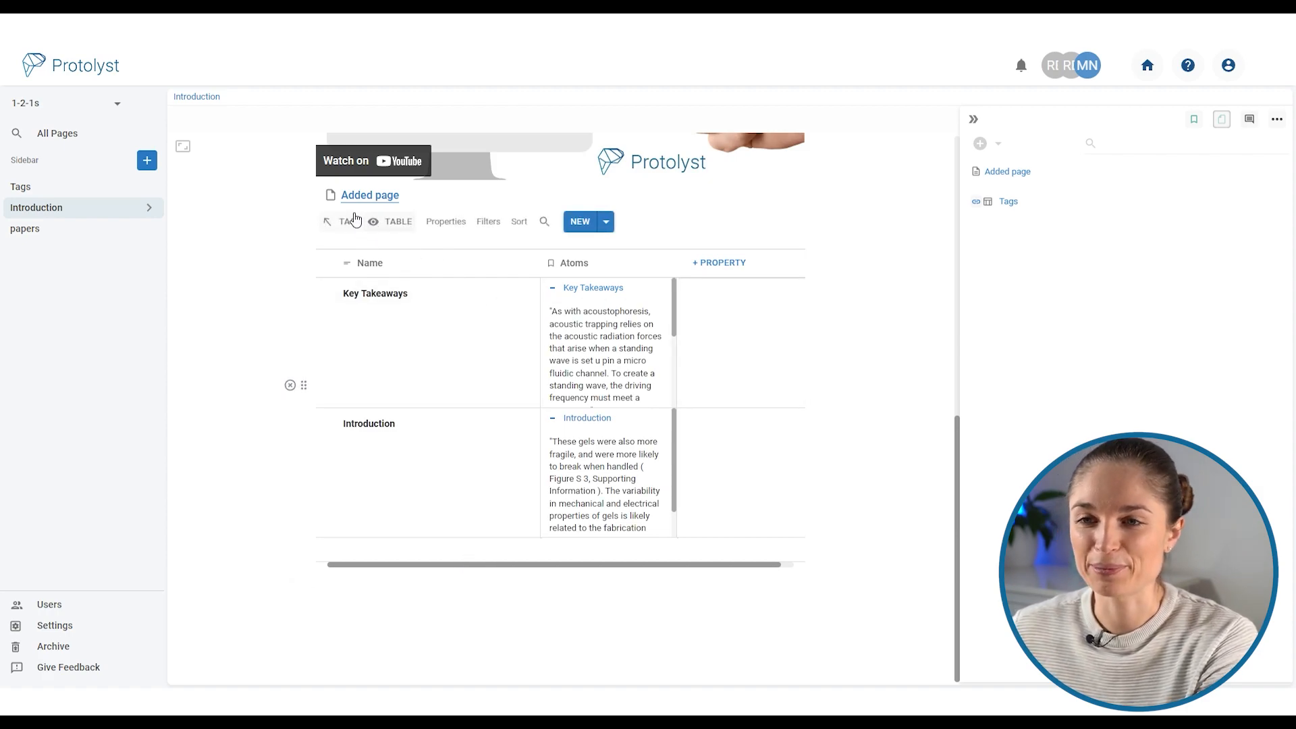
left_click(398, 225)
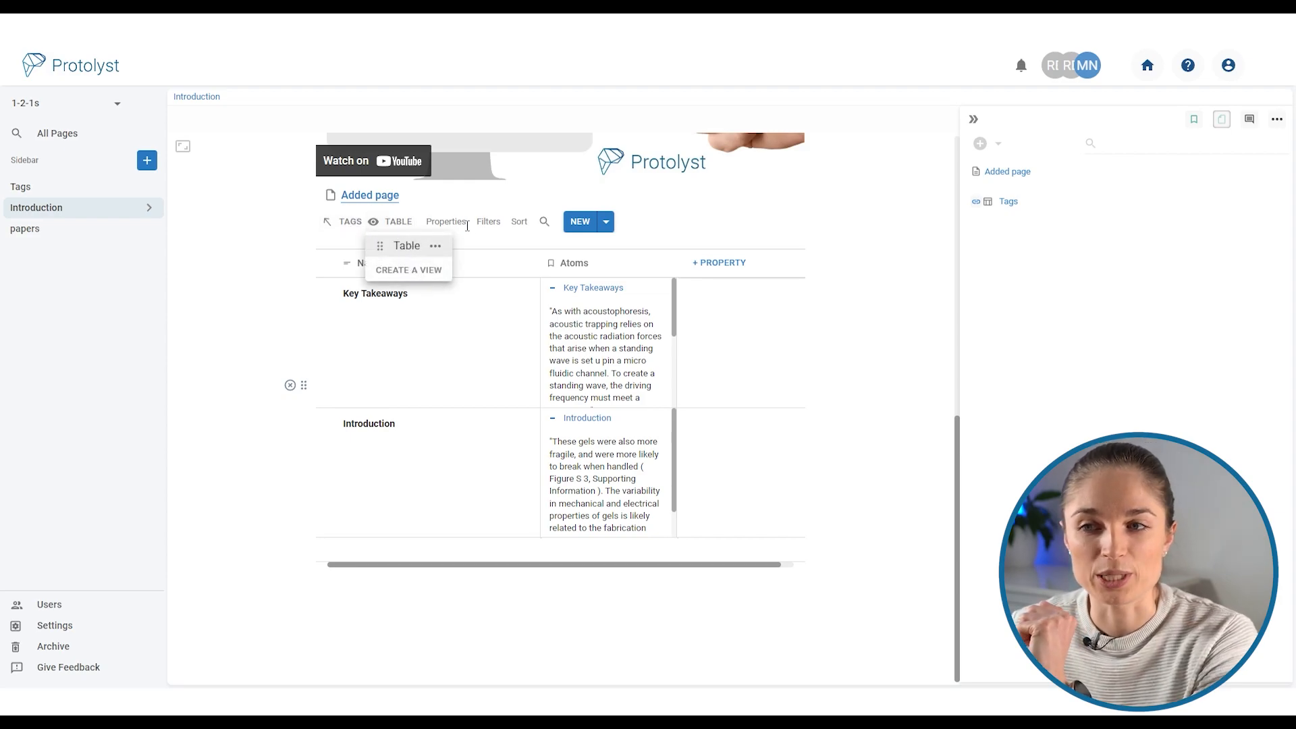
left_click(525, 248)
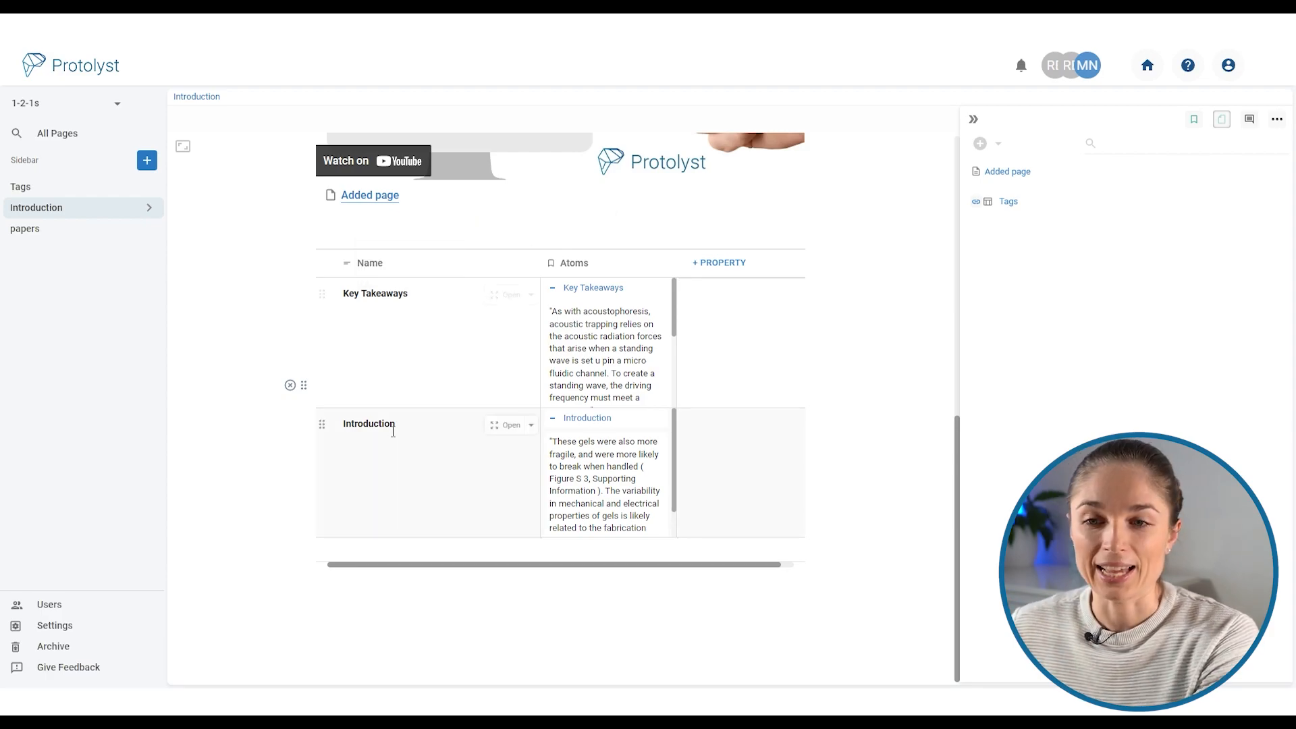
left_click(304, 385)
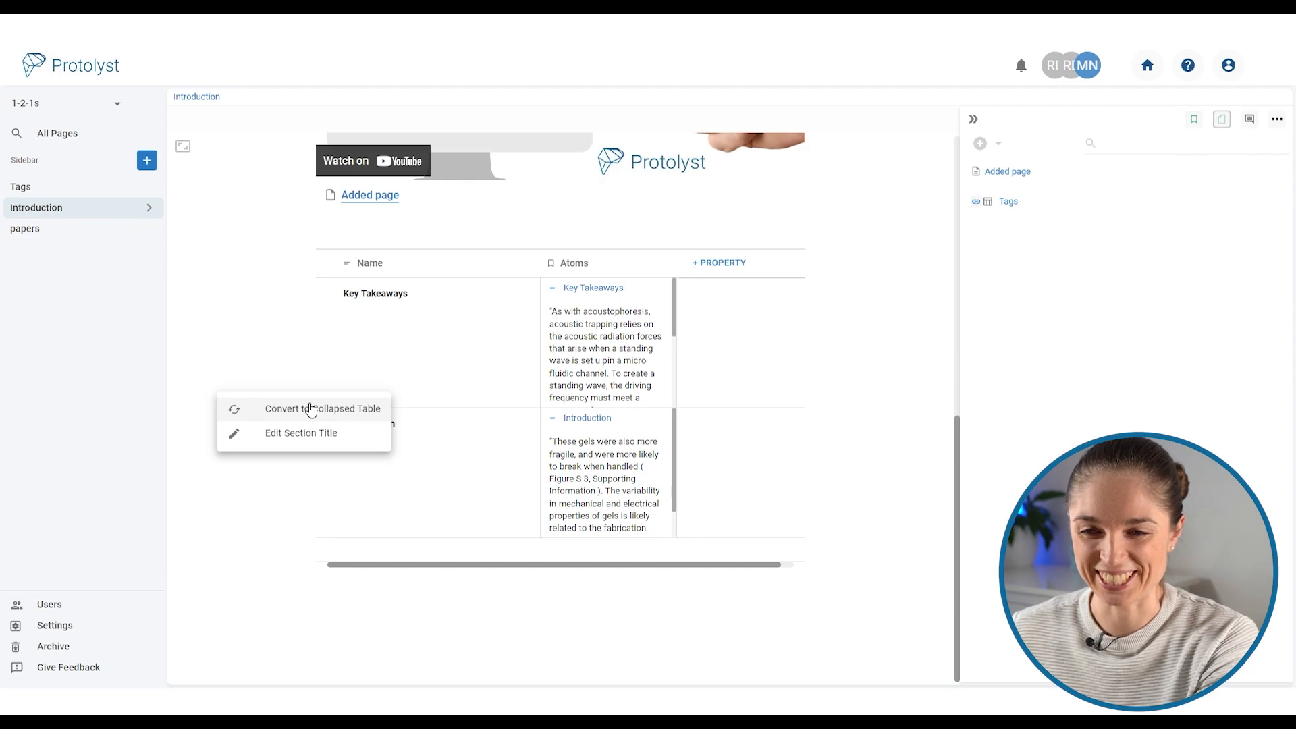
left_click(314, 410)
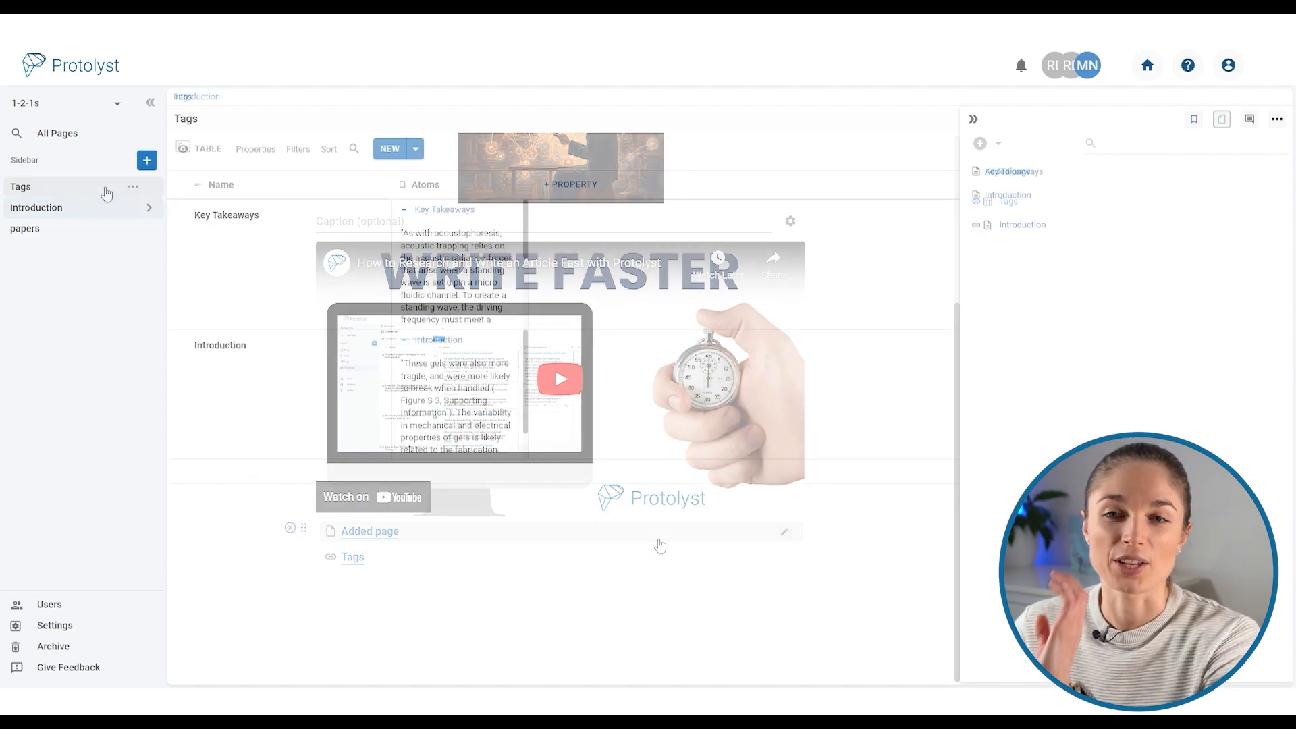
Add a new table page to the workspace sidebar and name it "Meeting Notes".
left_click(146, 160)
left_click(544, 251)
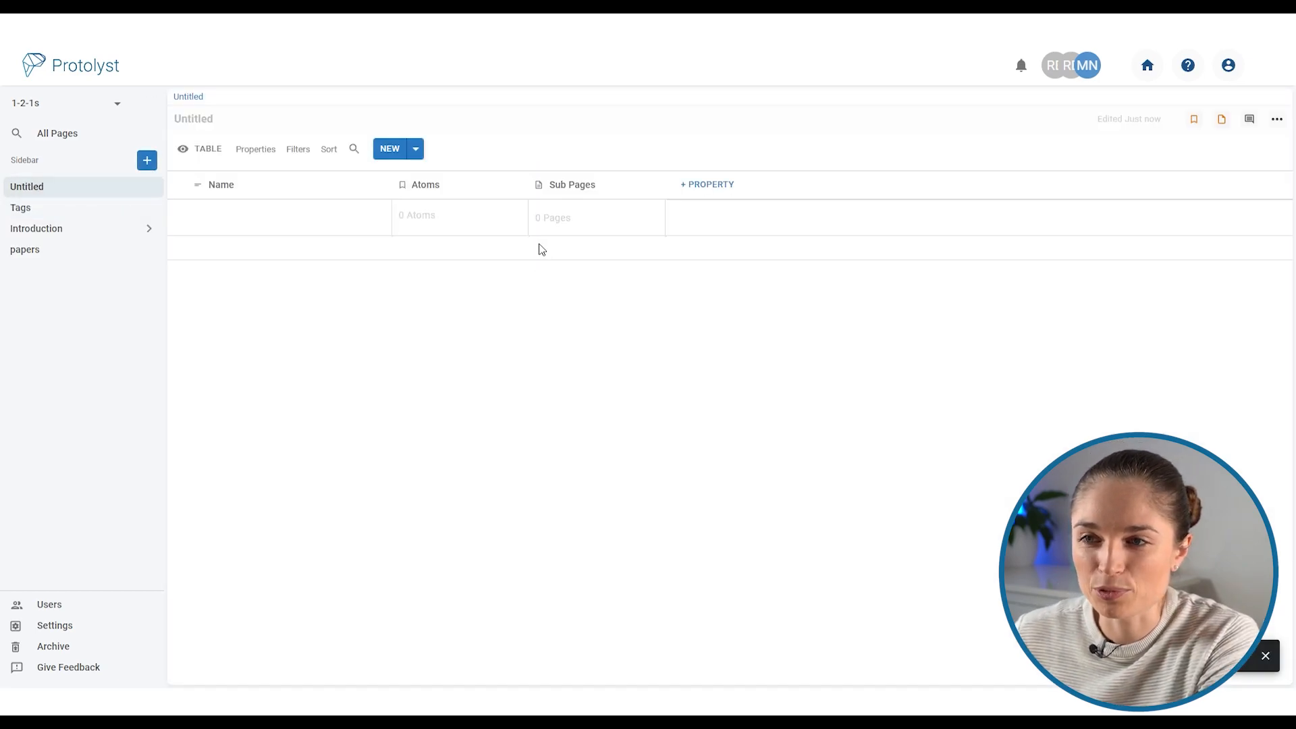
left_click(224, 131)
type("Meeting Notes")
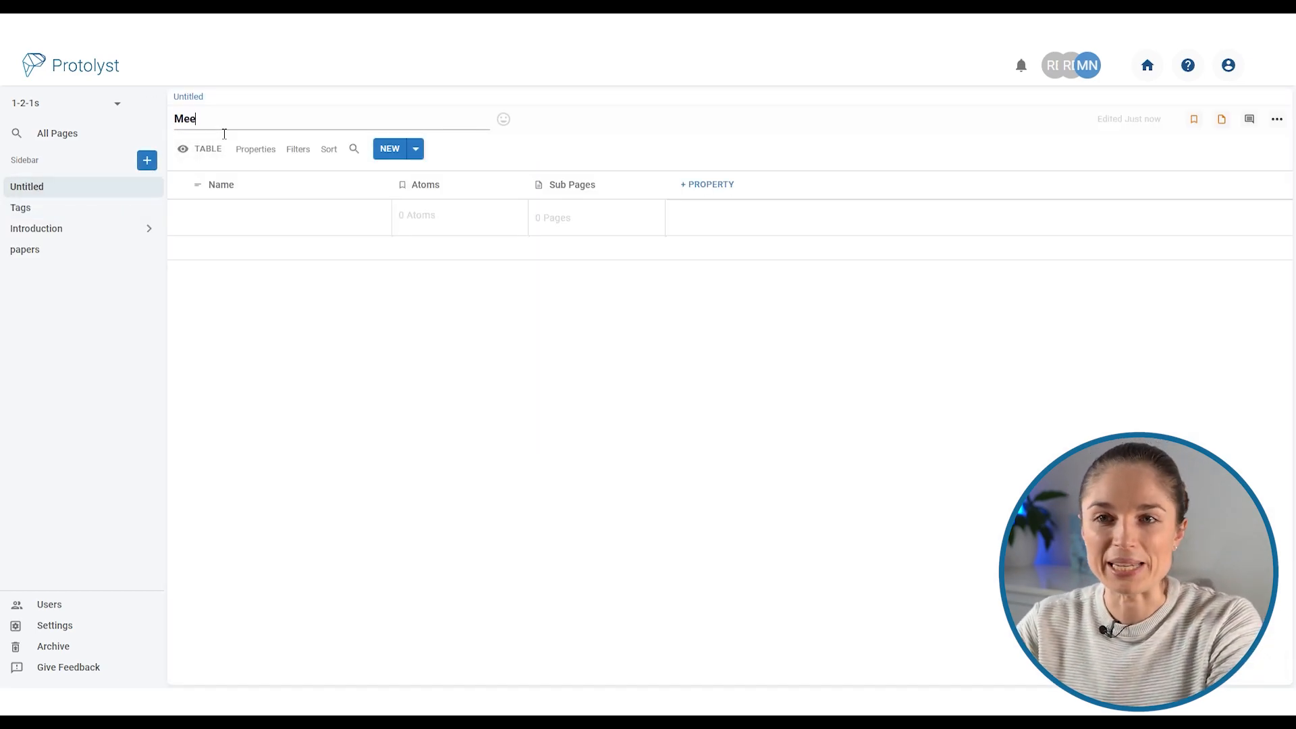
key("Return")
Open the table's first entry and create a new page template named "Meeting Notes" for it.
left_click(349, 216)
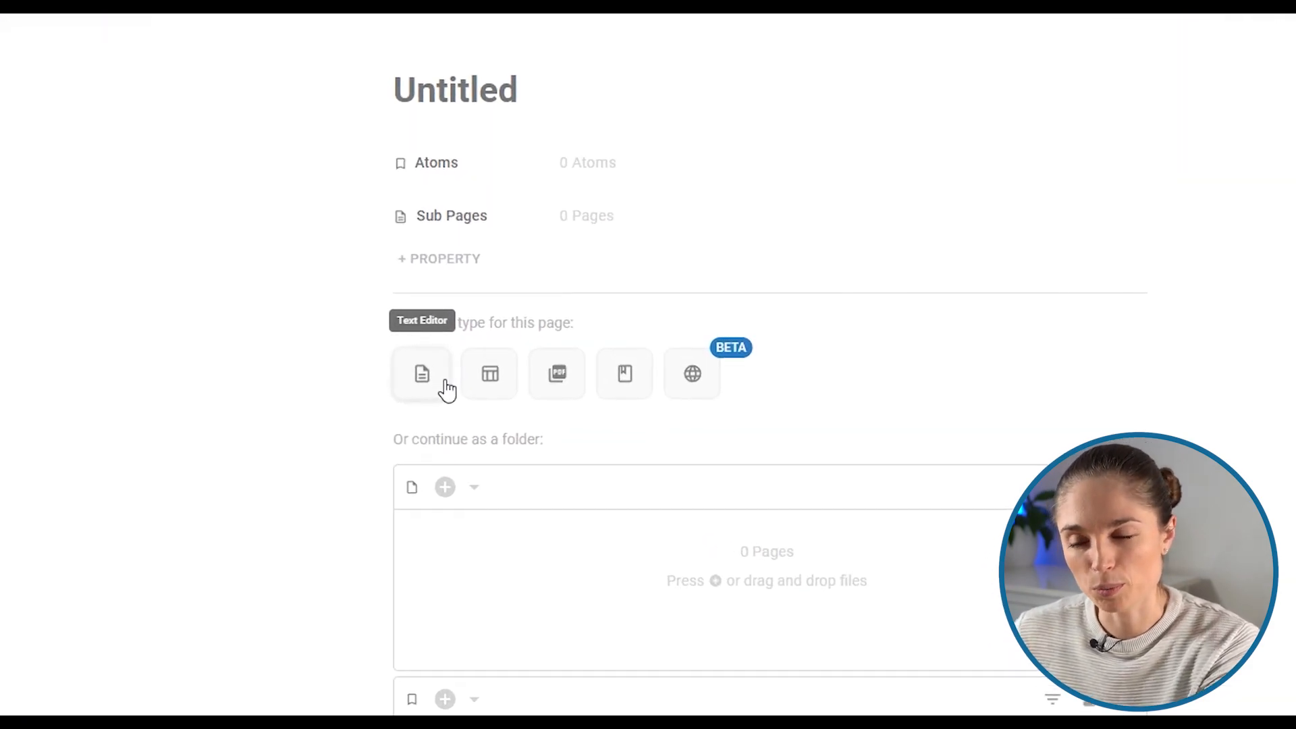
left_click(637, 380)
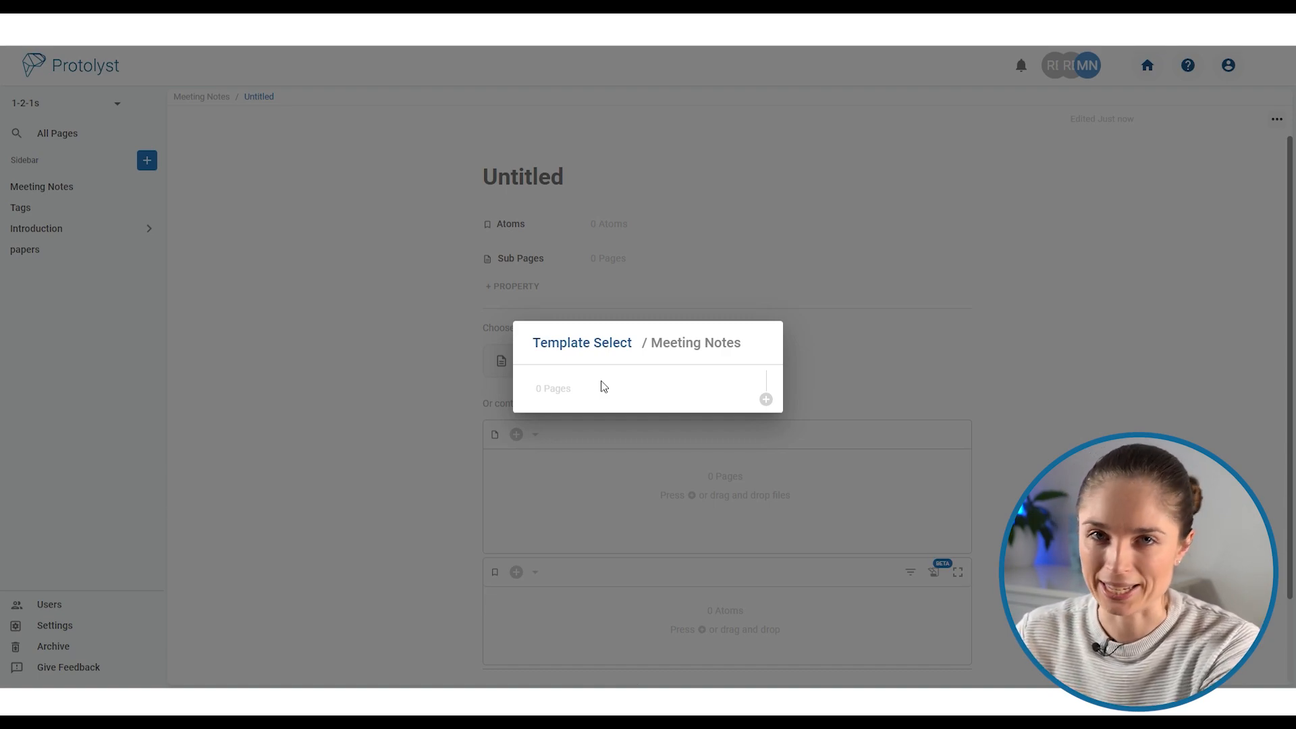
left_click(765, 399)
type("Meeting")
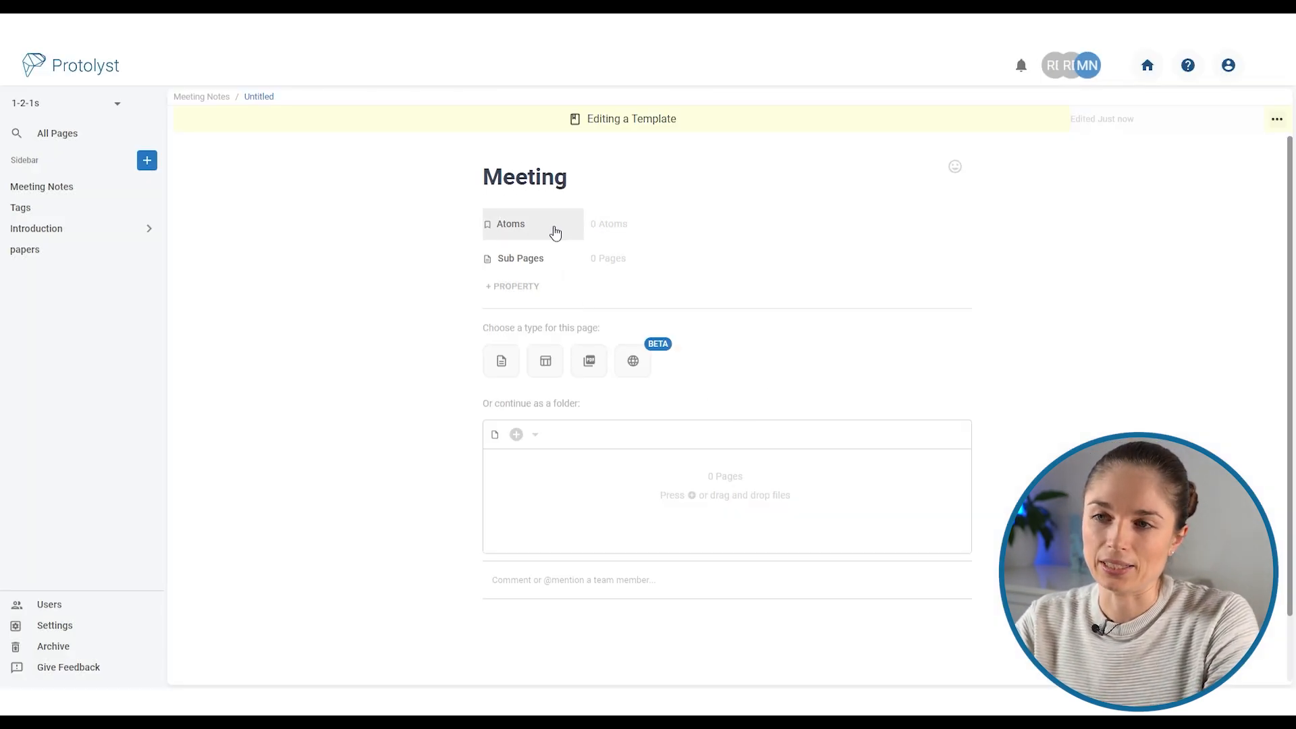
type(" Notes")
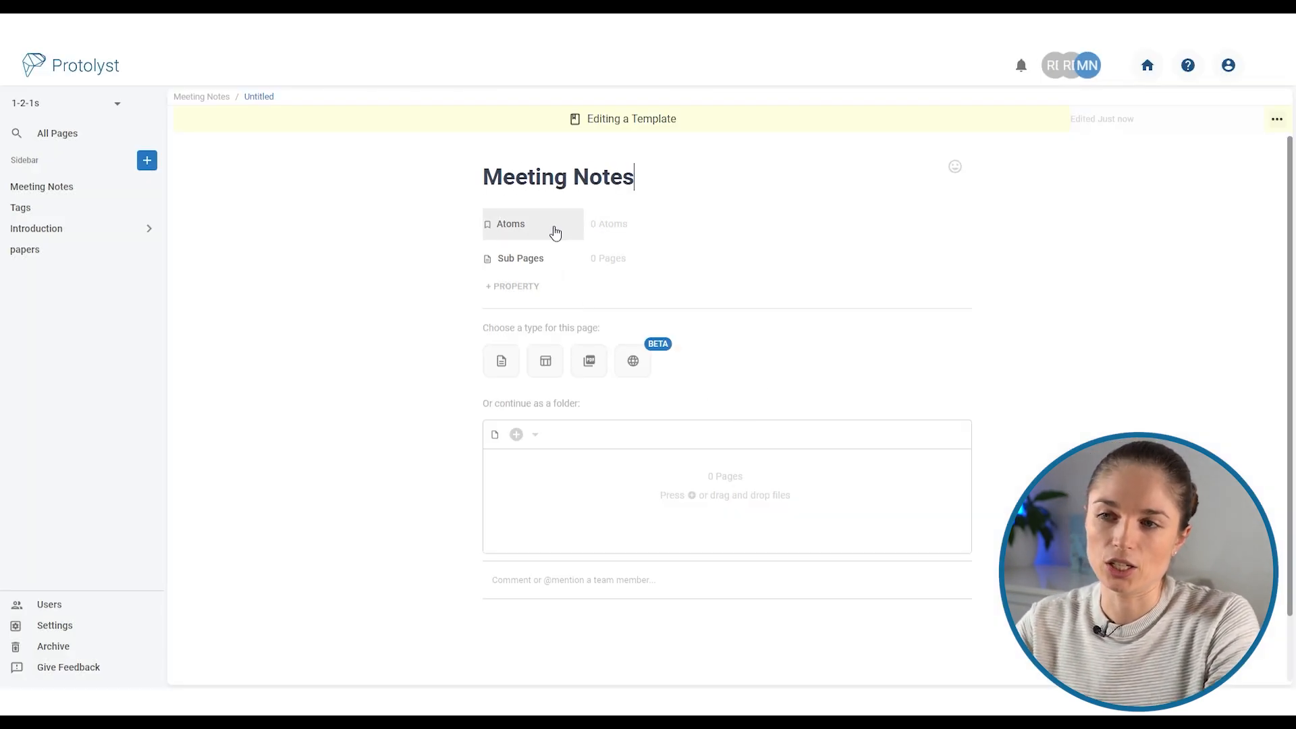
Make the template a text document and write "Attendees", "Agenda" and "Actions" on separate lines.
left_click(505, 365)
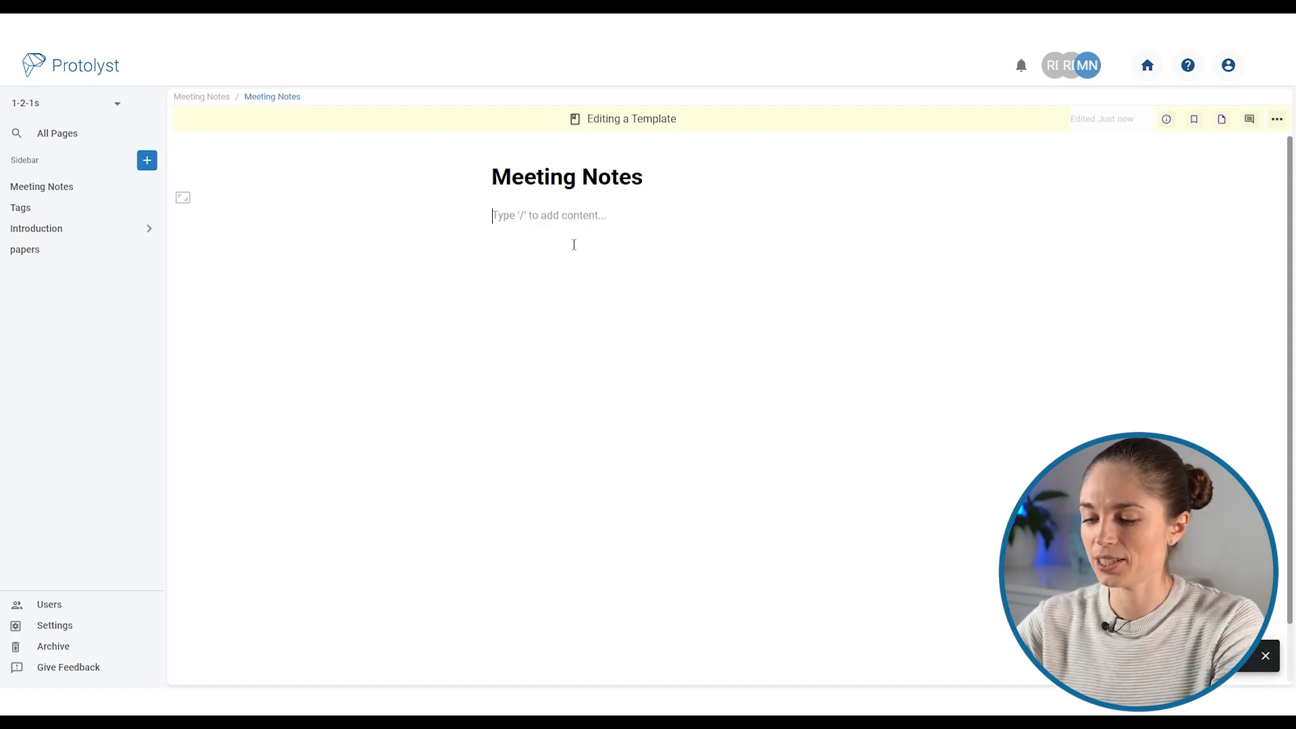
type("Attendees")
key("Return")
type("Agenda")
key("Return")
type("Actions")
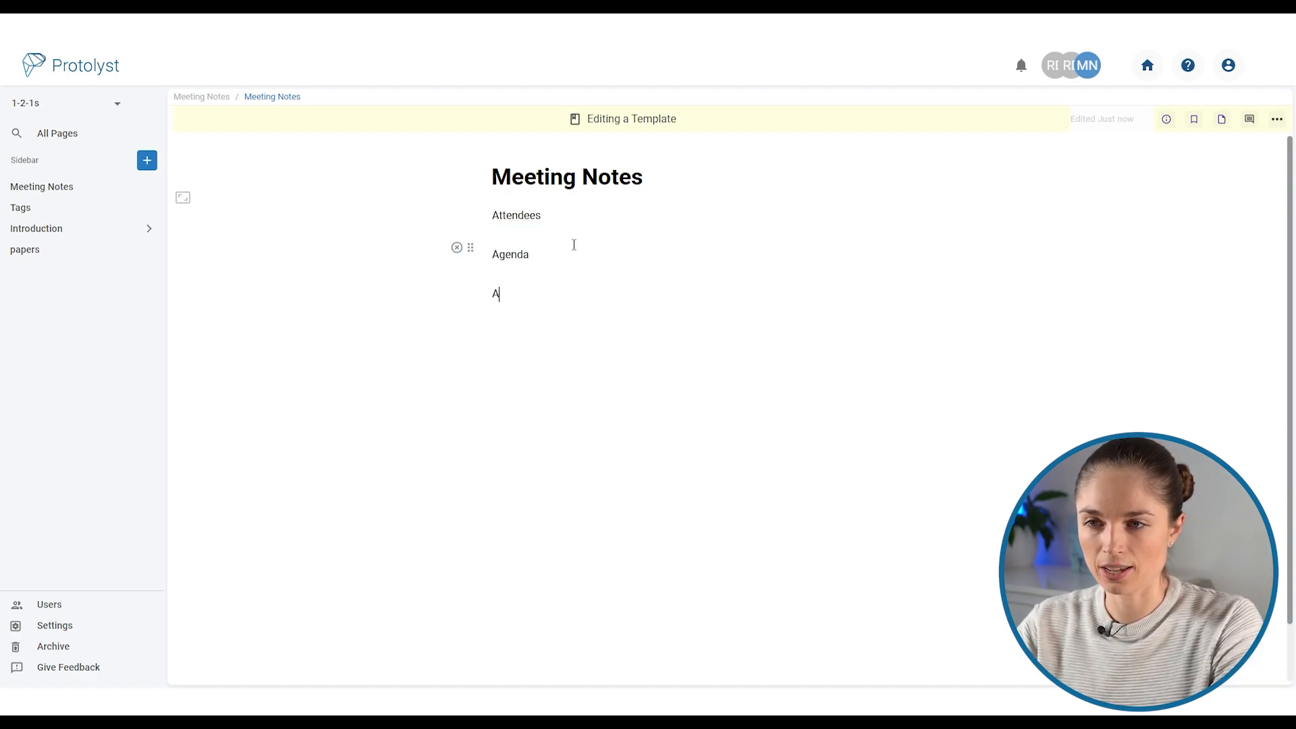
Format the Attendees, Agenda and Actions lines of the template as Heading 1.
double_click(502, 223)
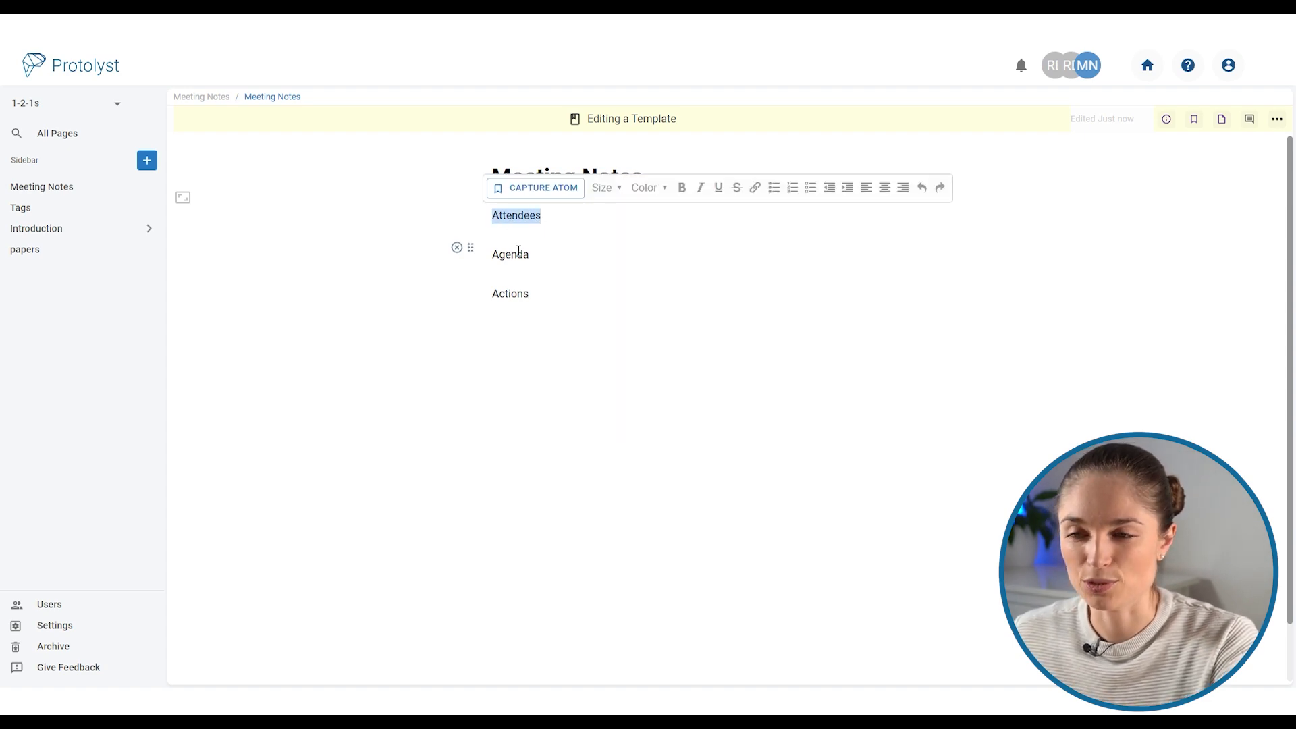
left_click(607, 189)
left_click(633, 217)
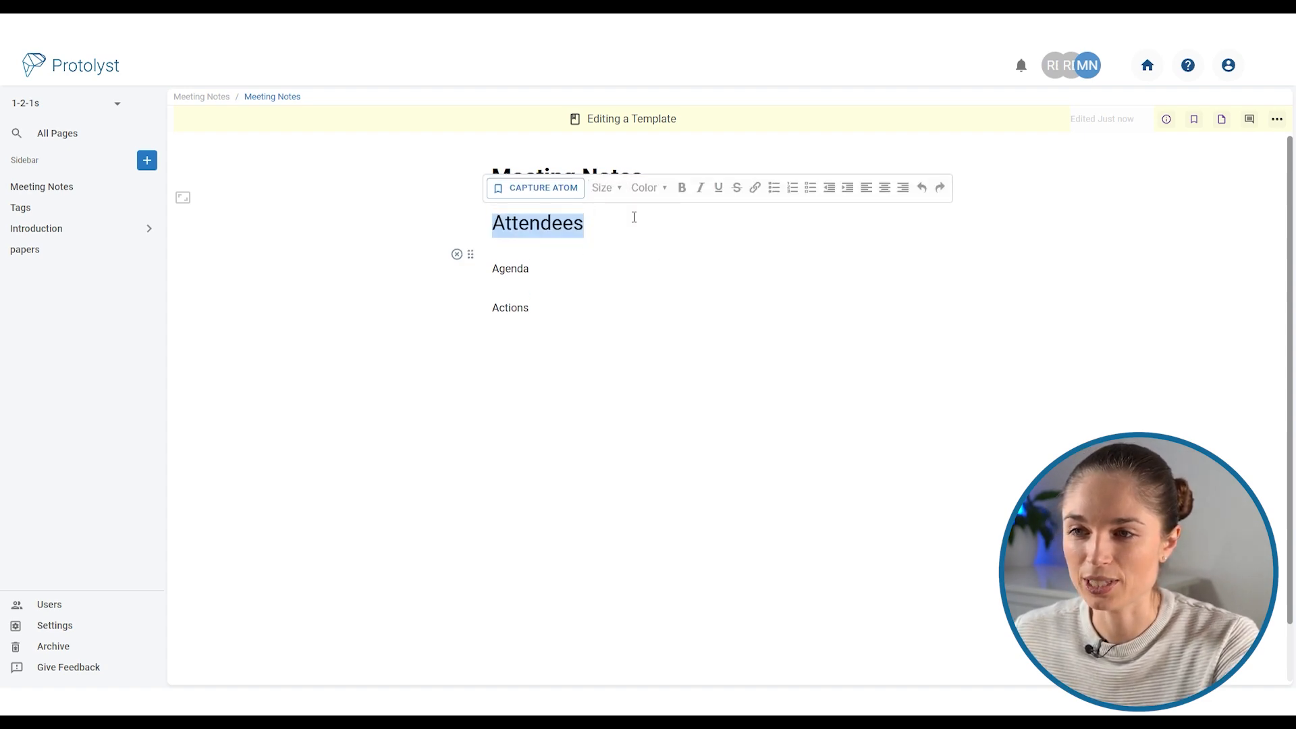
triple_click(529, 270)
left_click(608, 241)
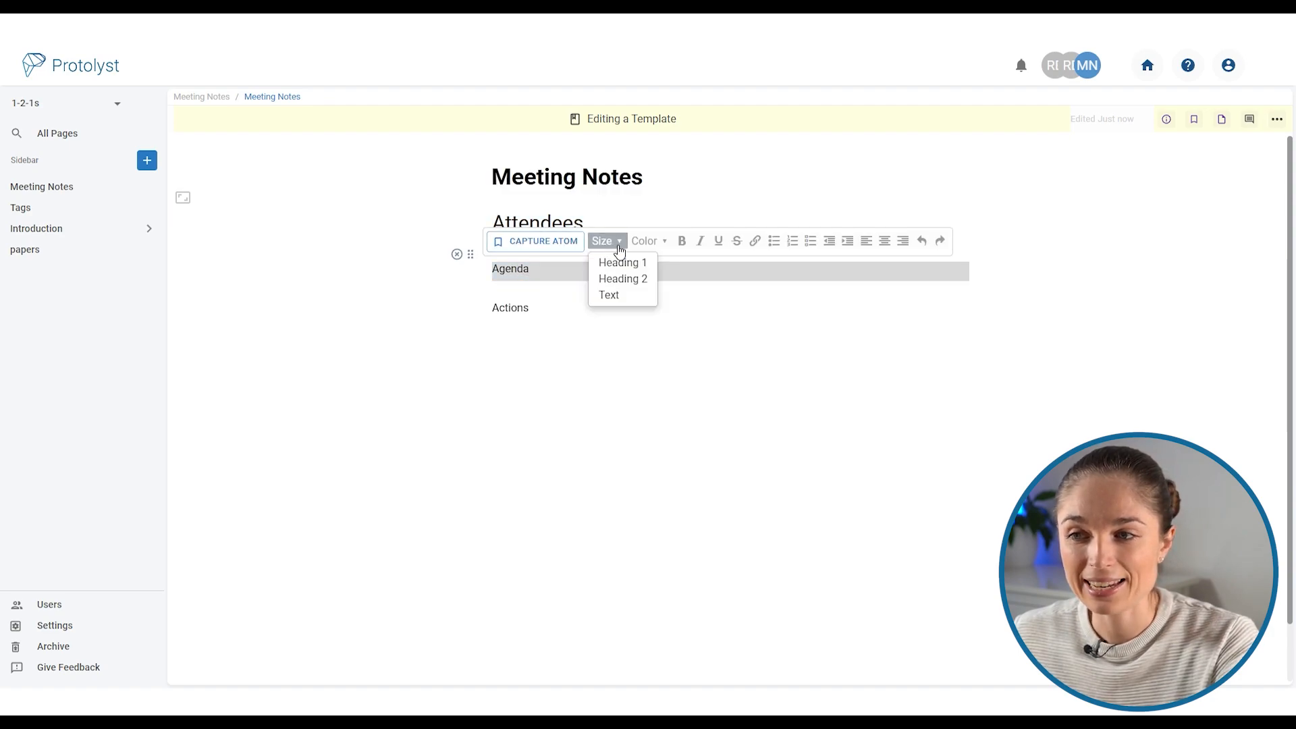
left_click(632, 264)
double_click(510, 321)
left_click(606, 295)
left_click(644, 332)
left_click(650, 421)
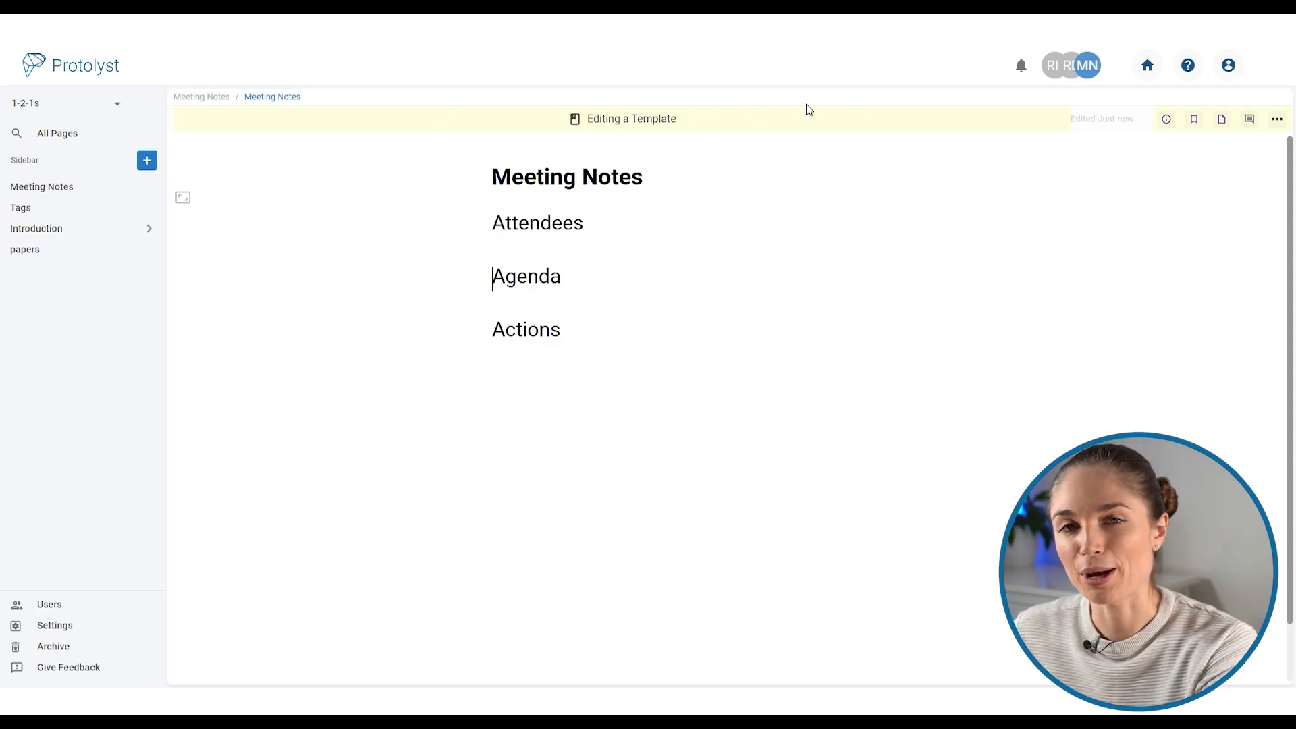
Return to the Meeting Notes table and apply the Meeting Notes template to its untitled entry.
left_click(195, 100)
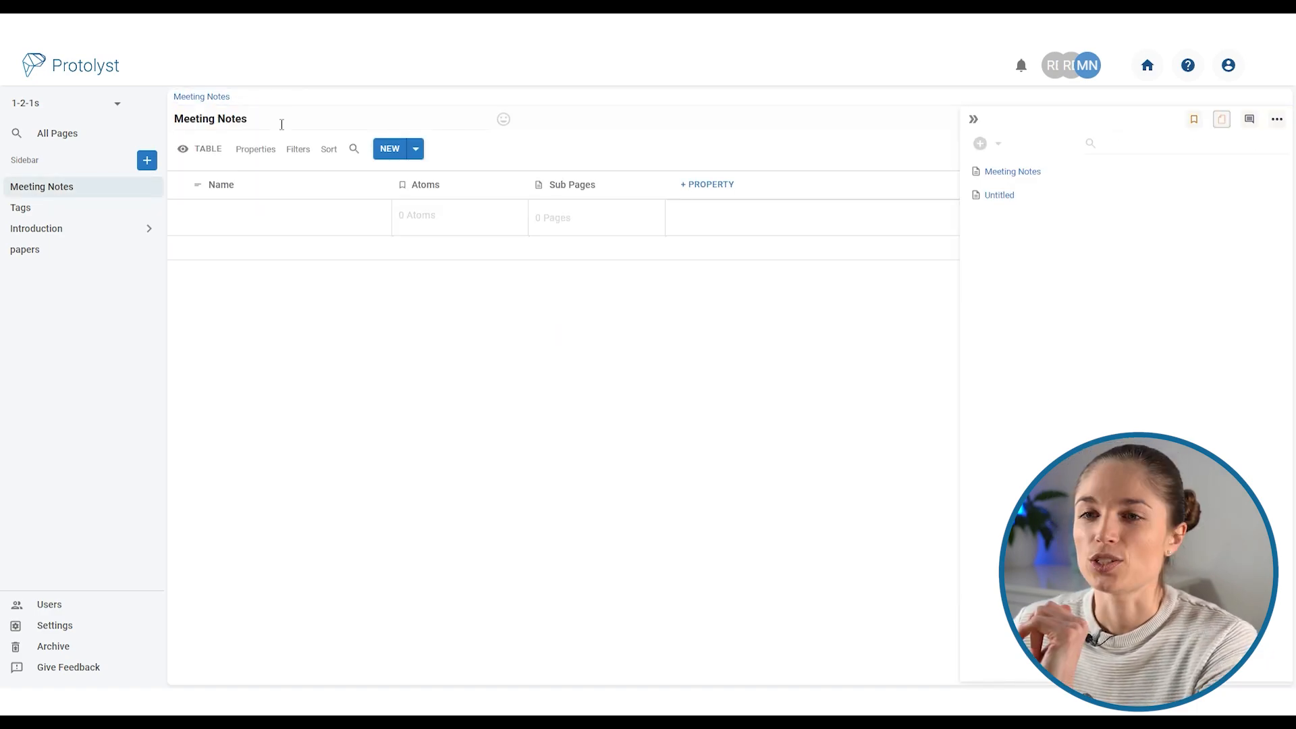
left_click(362, 217)
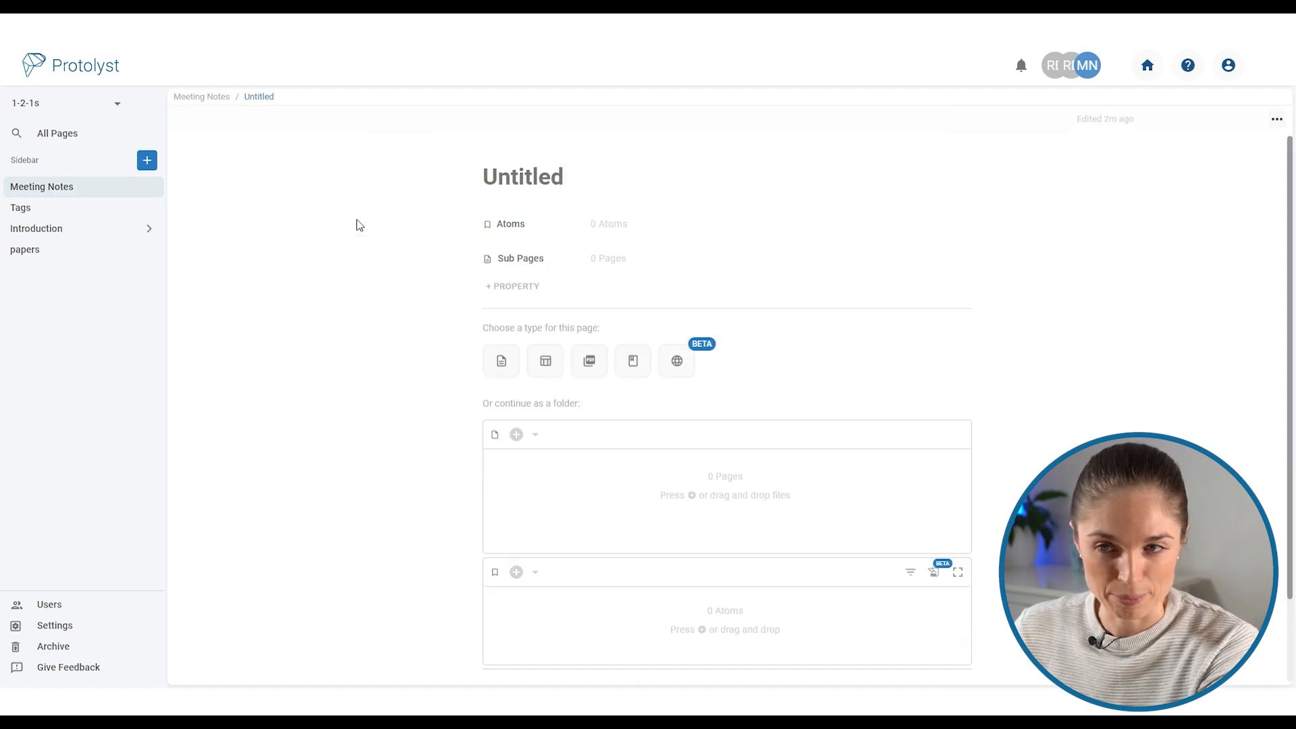
left_click(641, 370)
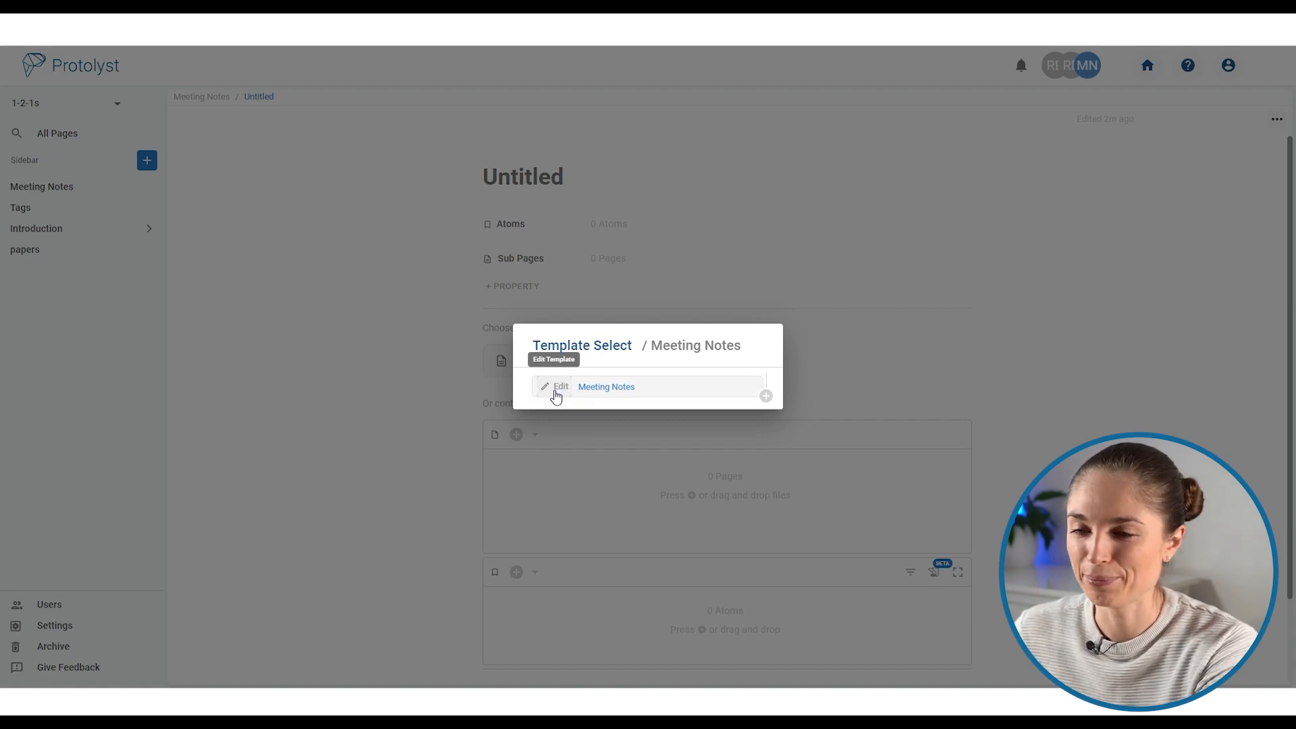
left_click(615, 387)
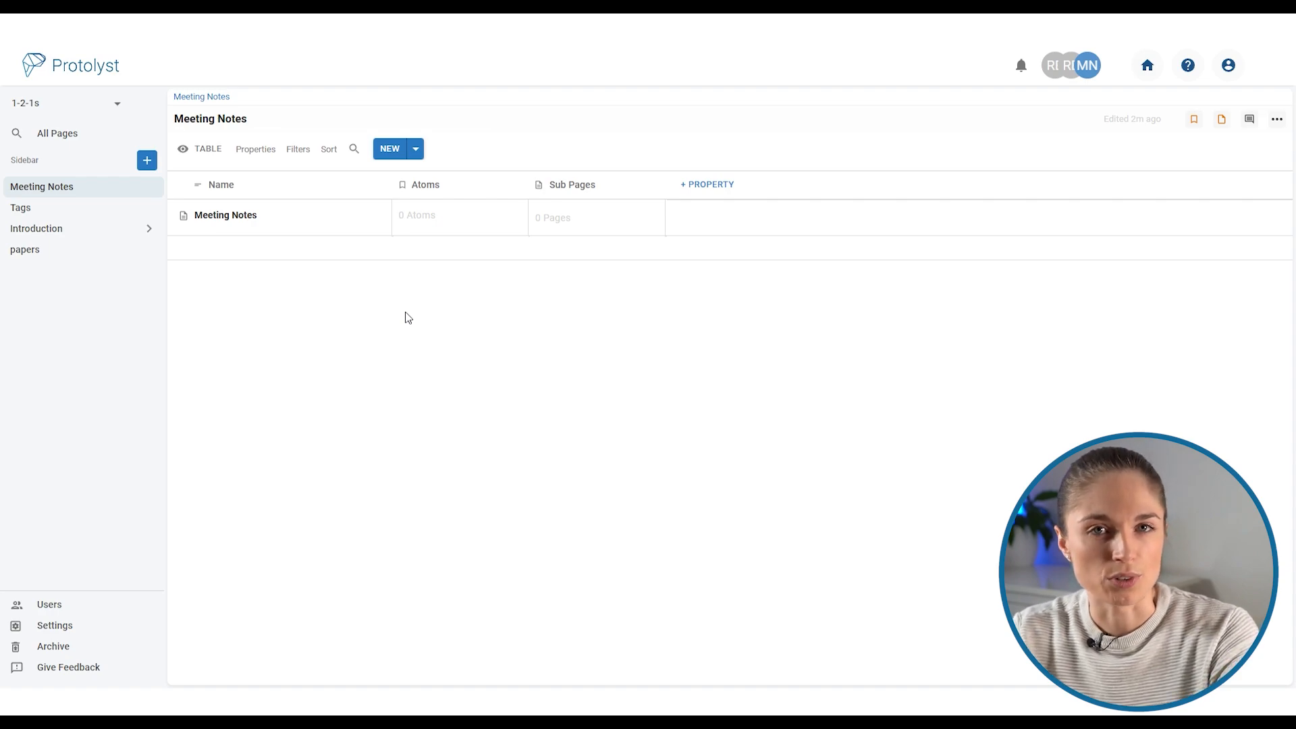
Create a Vertical view for the Meeting Notes table and switch to it.
left_click(216, 149)
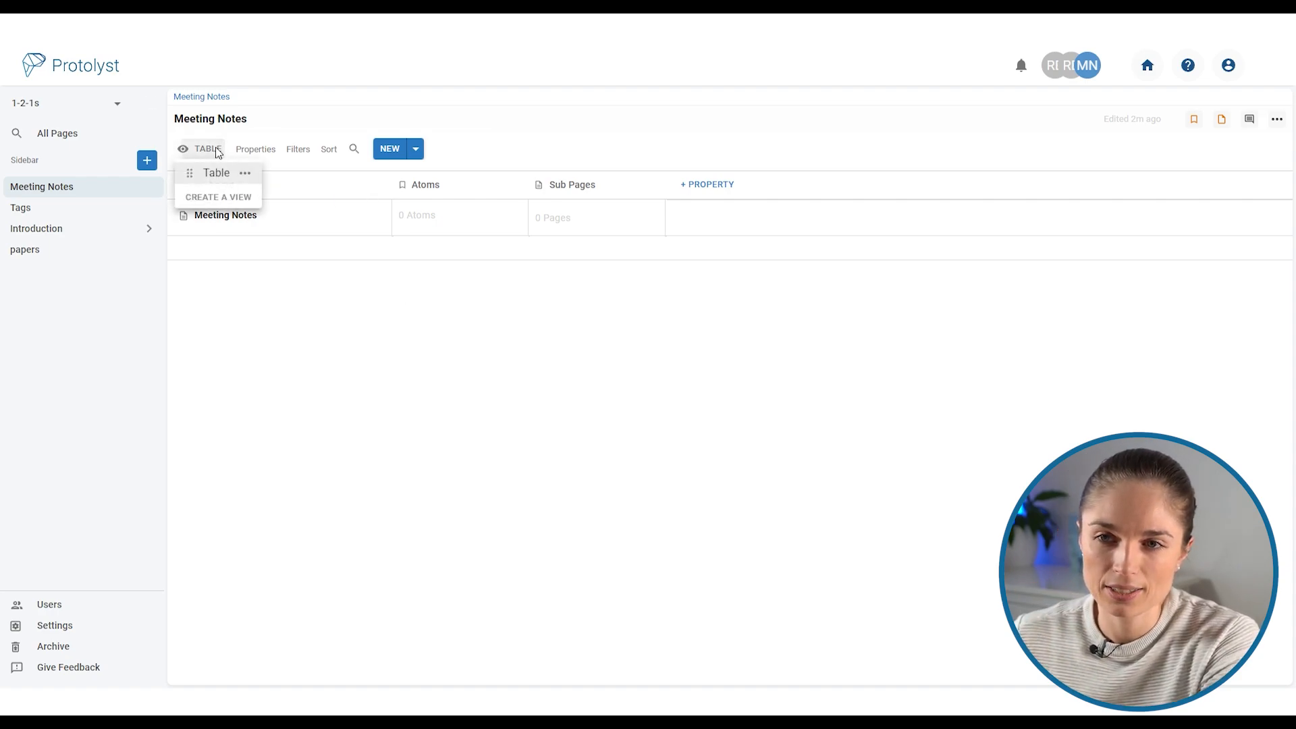
left_click(221, 197)
left_click(333, 337)
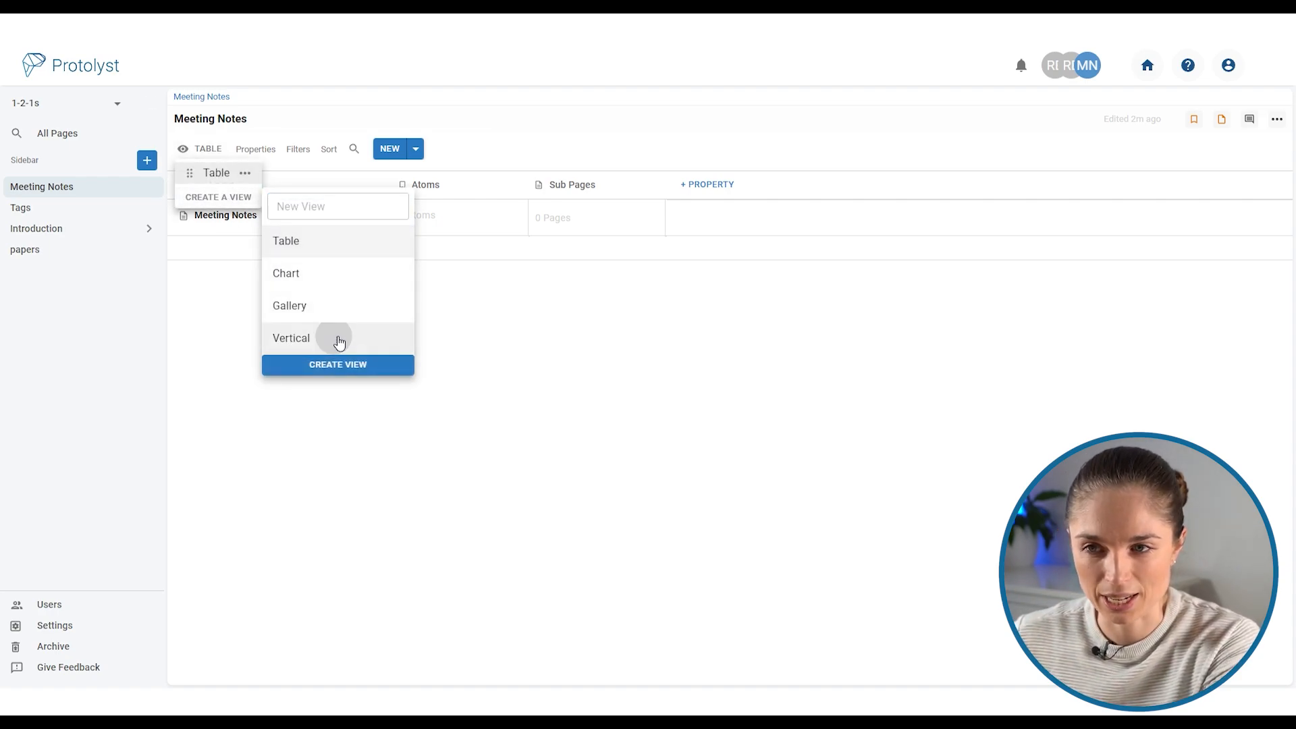
left_click(349, 365)
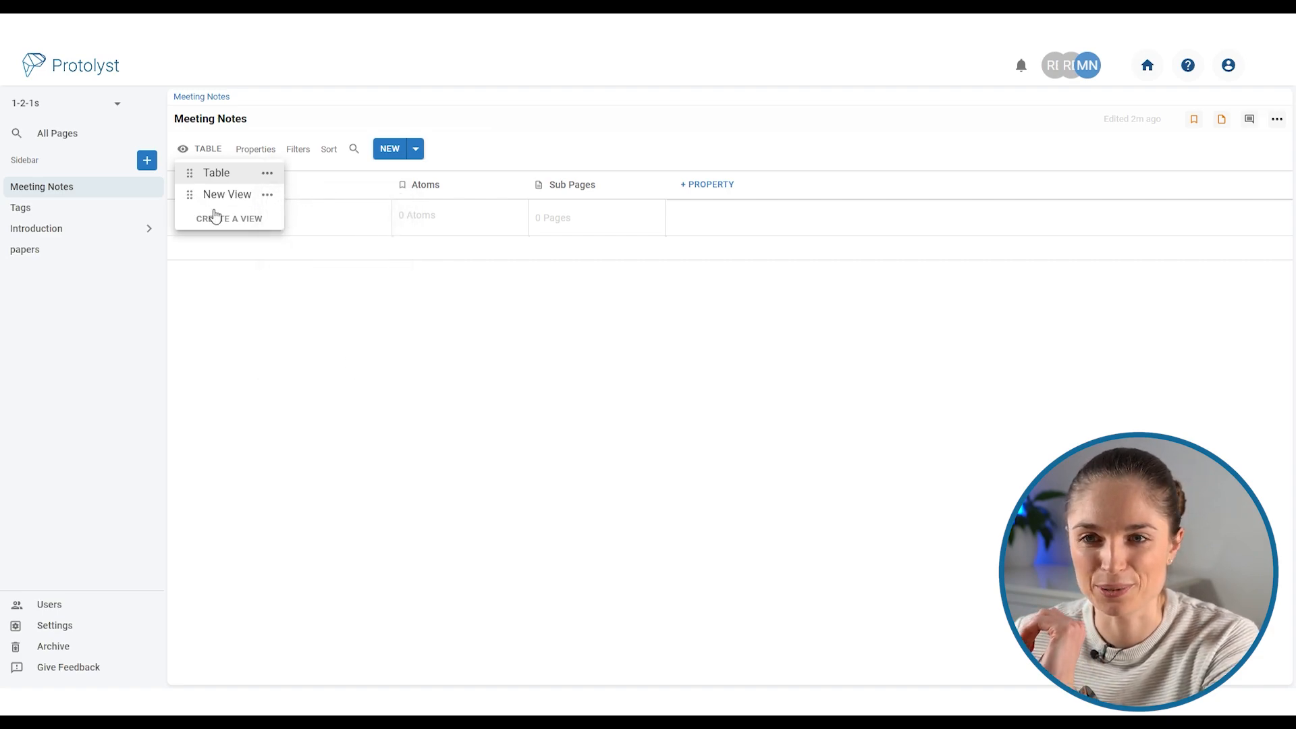
left_click(231, 200)
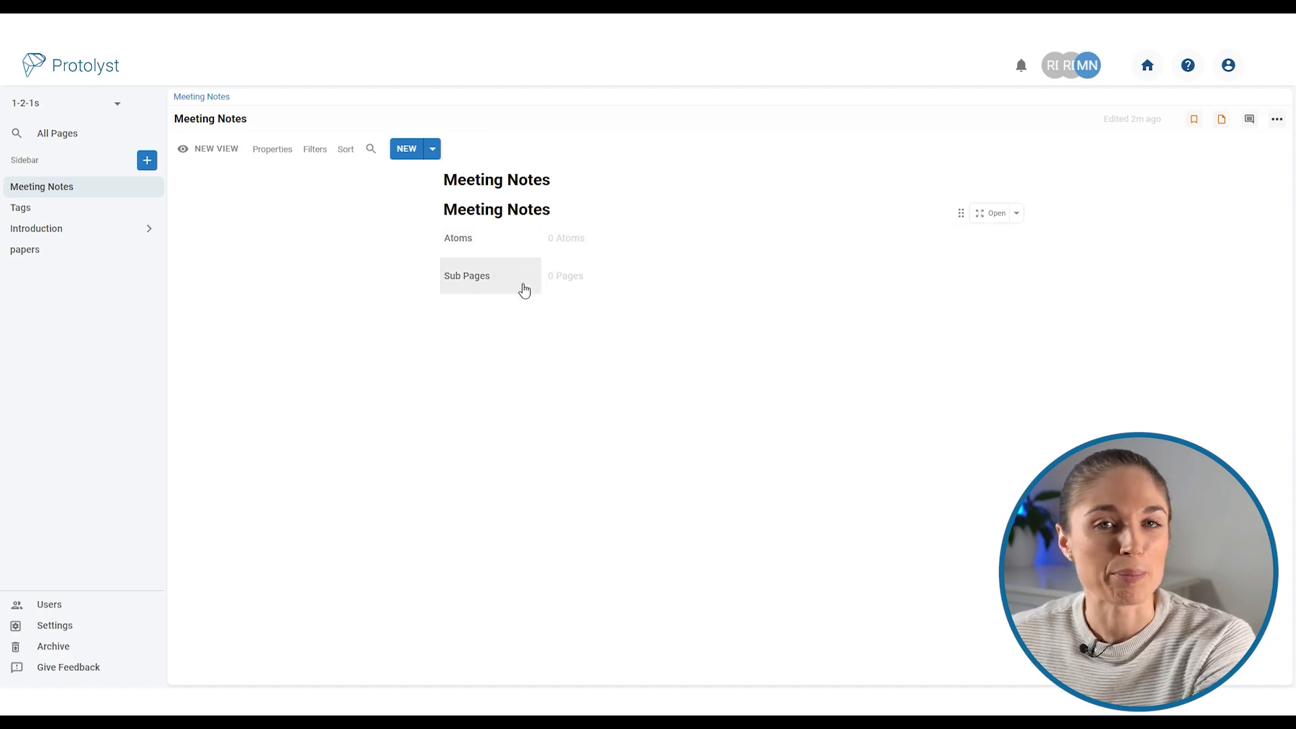
Add a new untitled entry to the vertical view and create a text property named "Attendees".
left_click(407, 149)
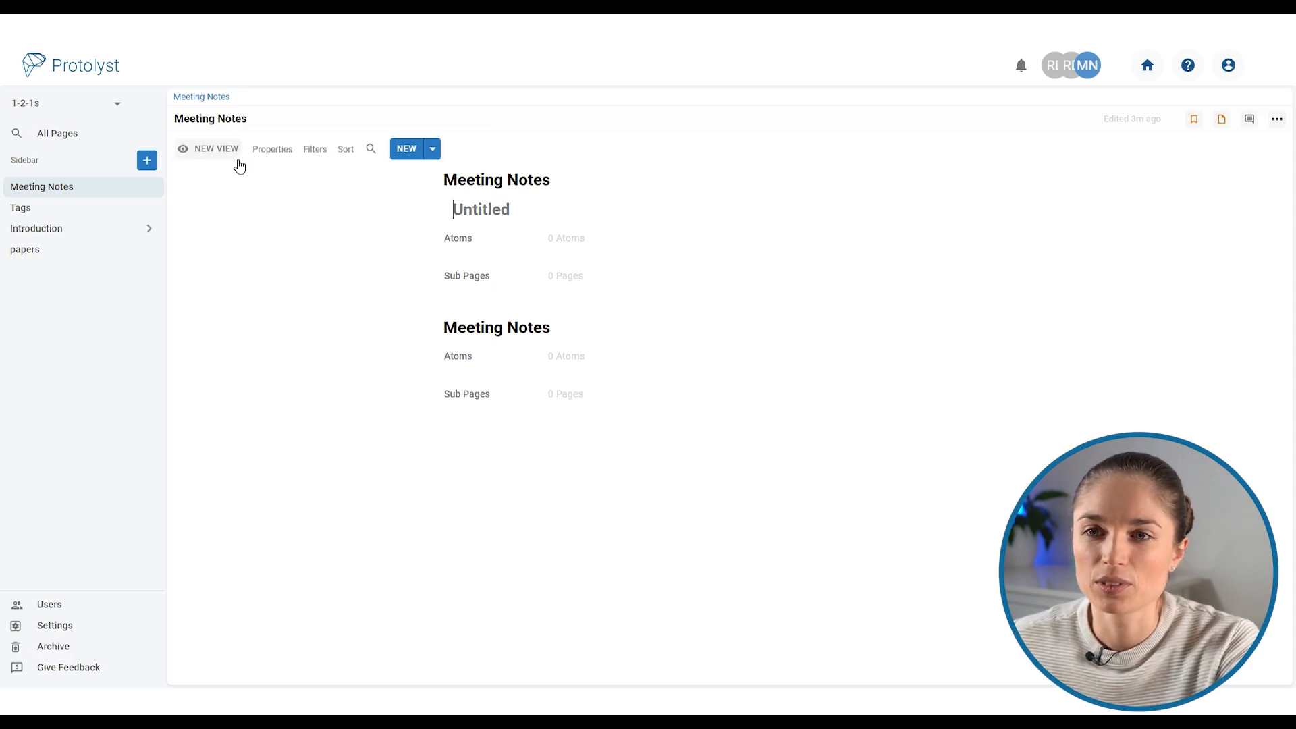
left_click(265, 153)
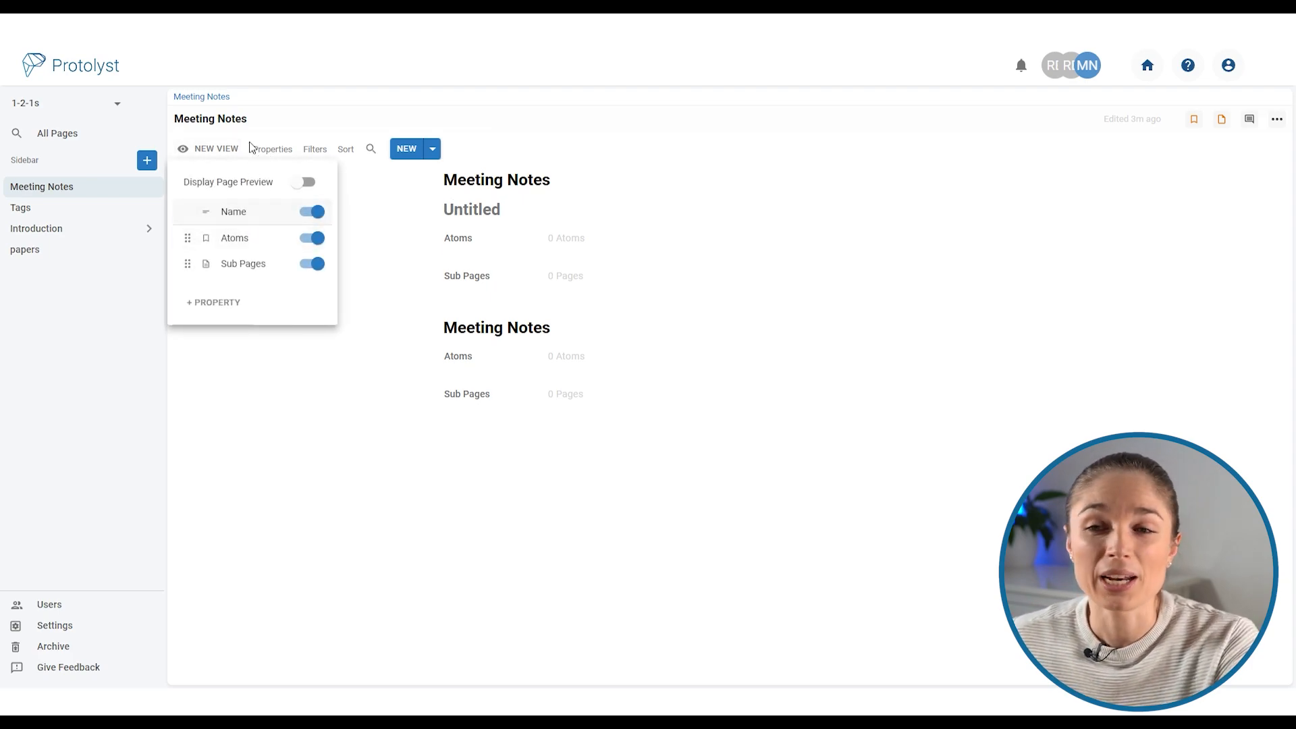
left_click(229, 305)
left_click(270, 292)
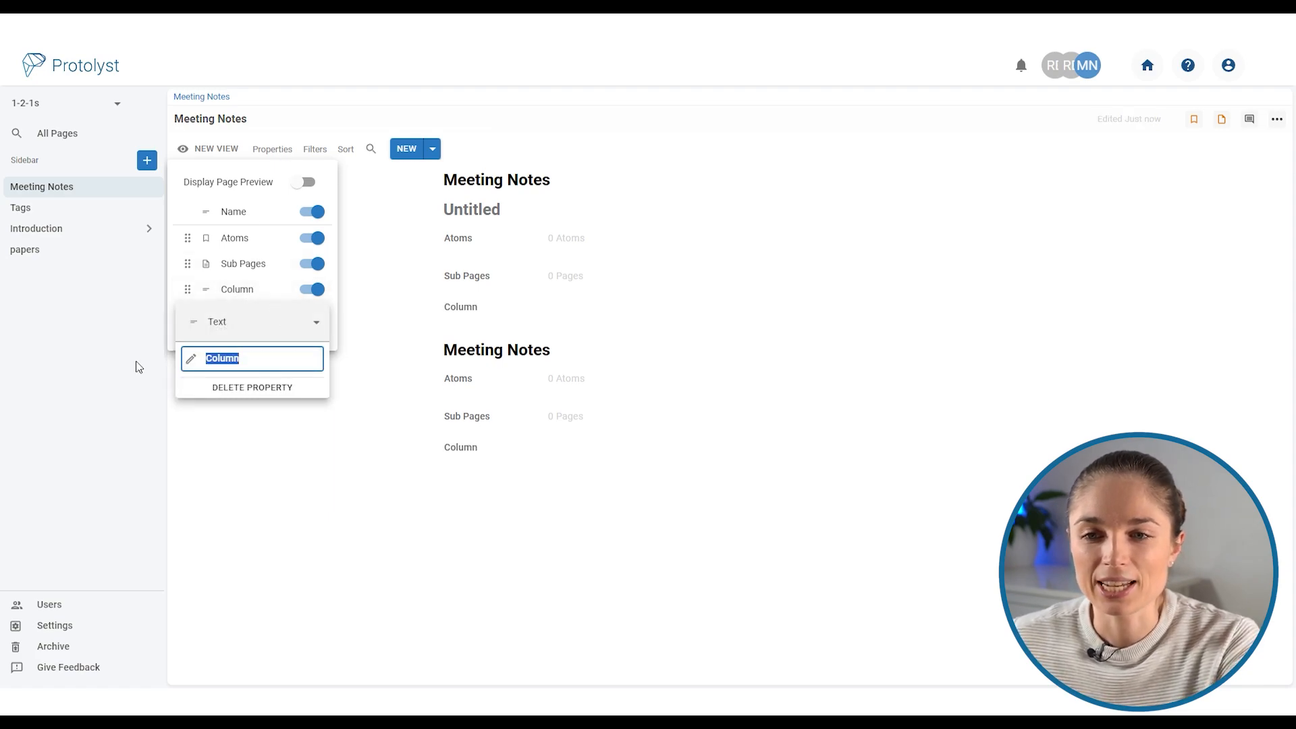
key("ctrl+a")
type("Attendees")
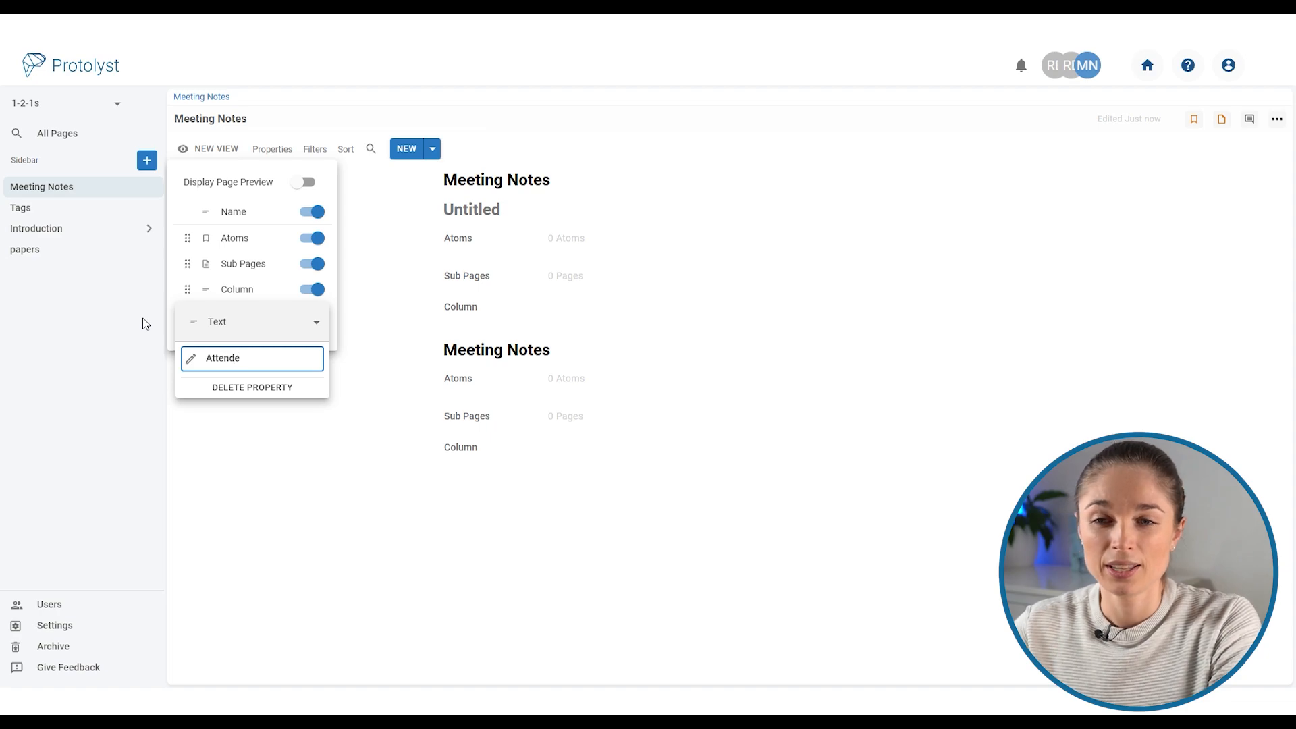
left_click(303, 413)
Add another text property to the Meeting Notes table and name it "Agenda".
left_click(226, 328)
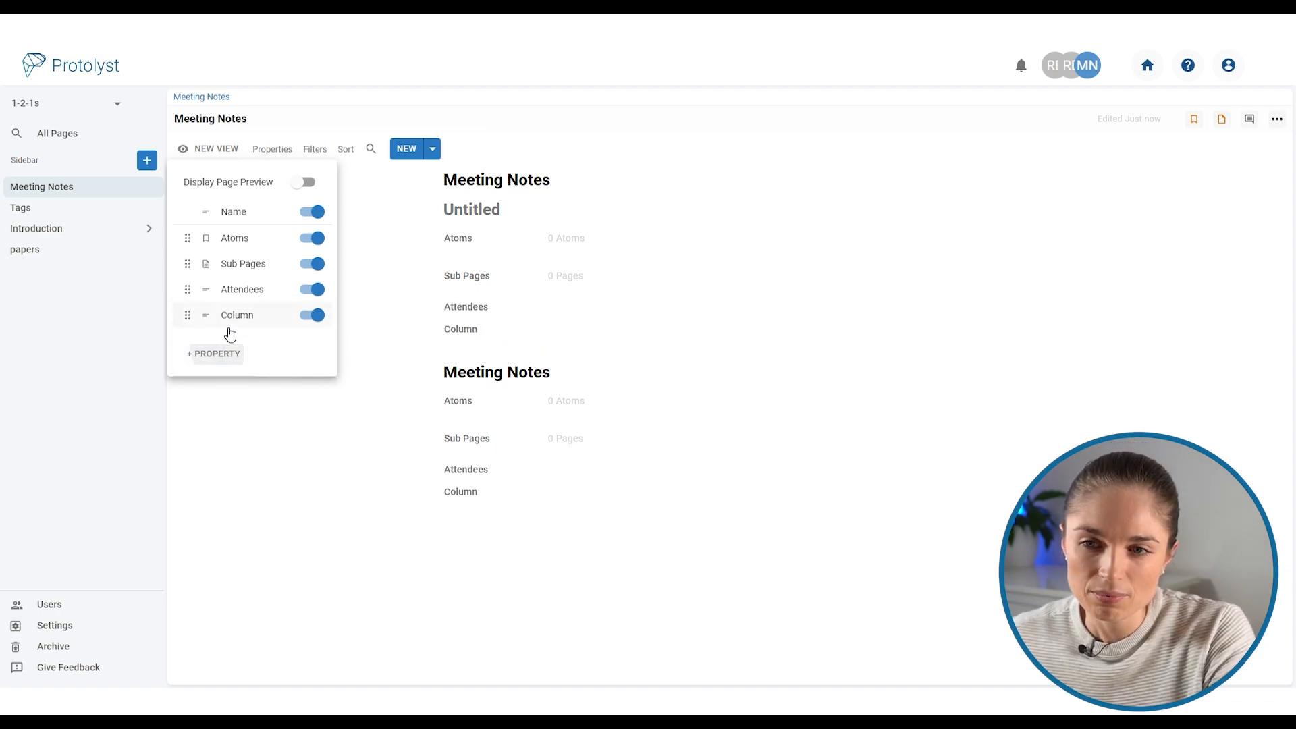
left_click(232, 314)
double_click(262, 385)
type("Agenda")
key("Return")
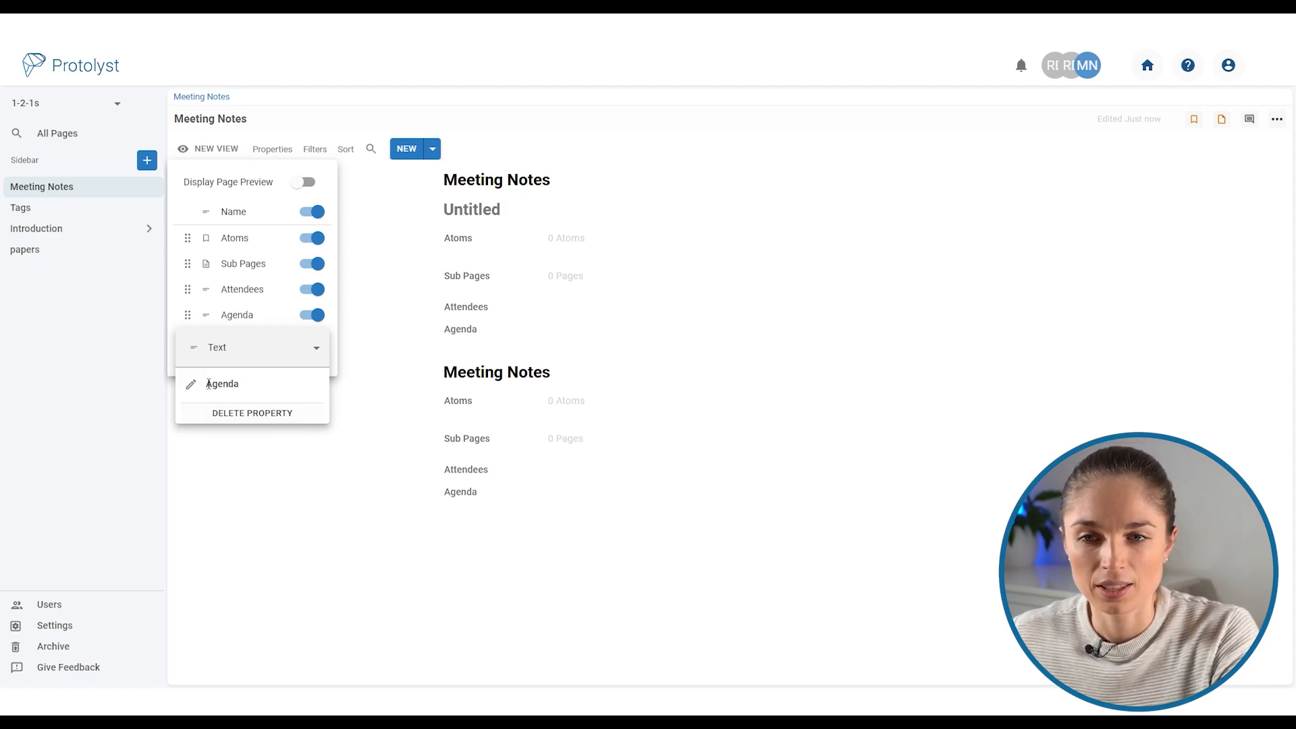
Add a further text property to the Meeting Notes table and name it "Actions".
left_click(234, 350)
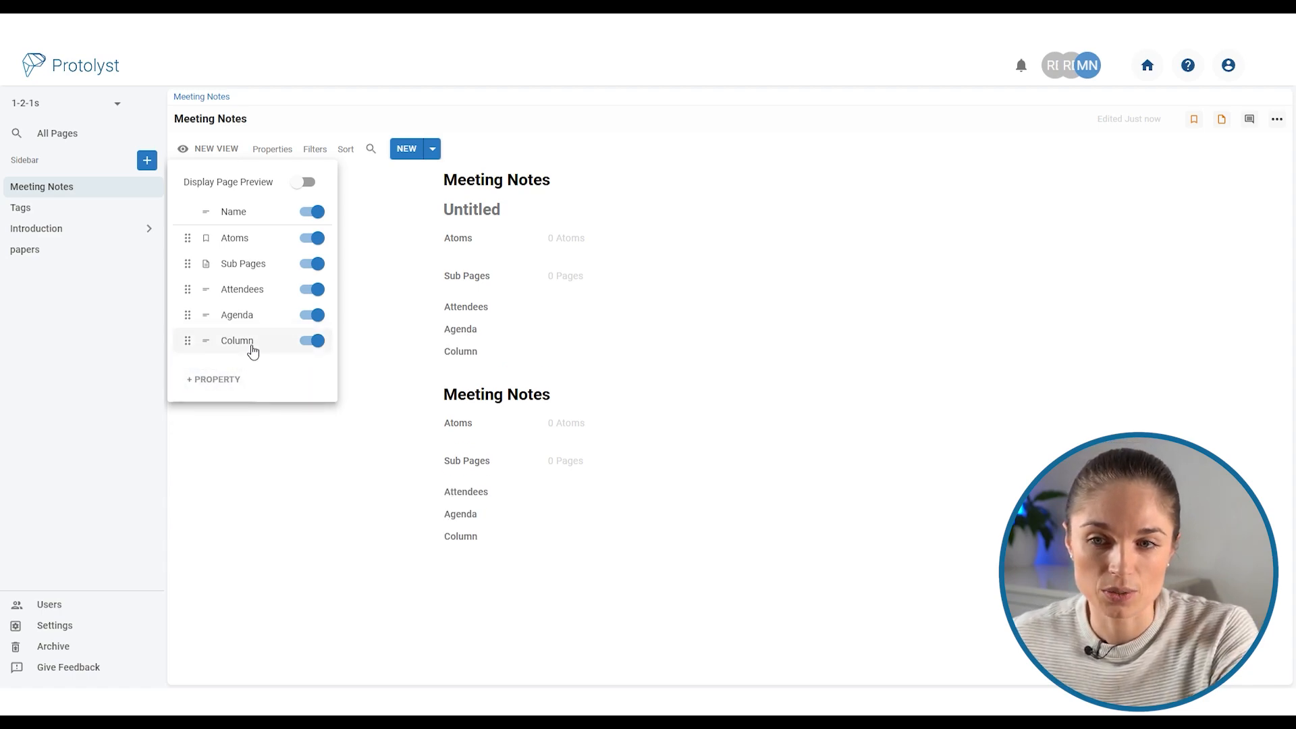
left_click(253, 351)
double_click(181, 413)
type("Actions")
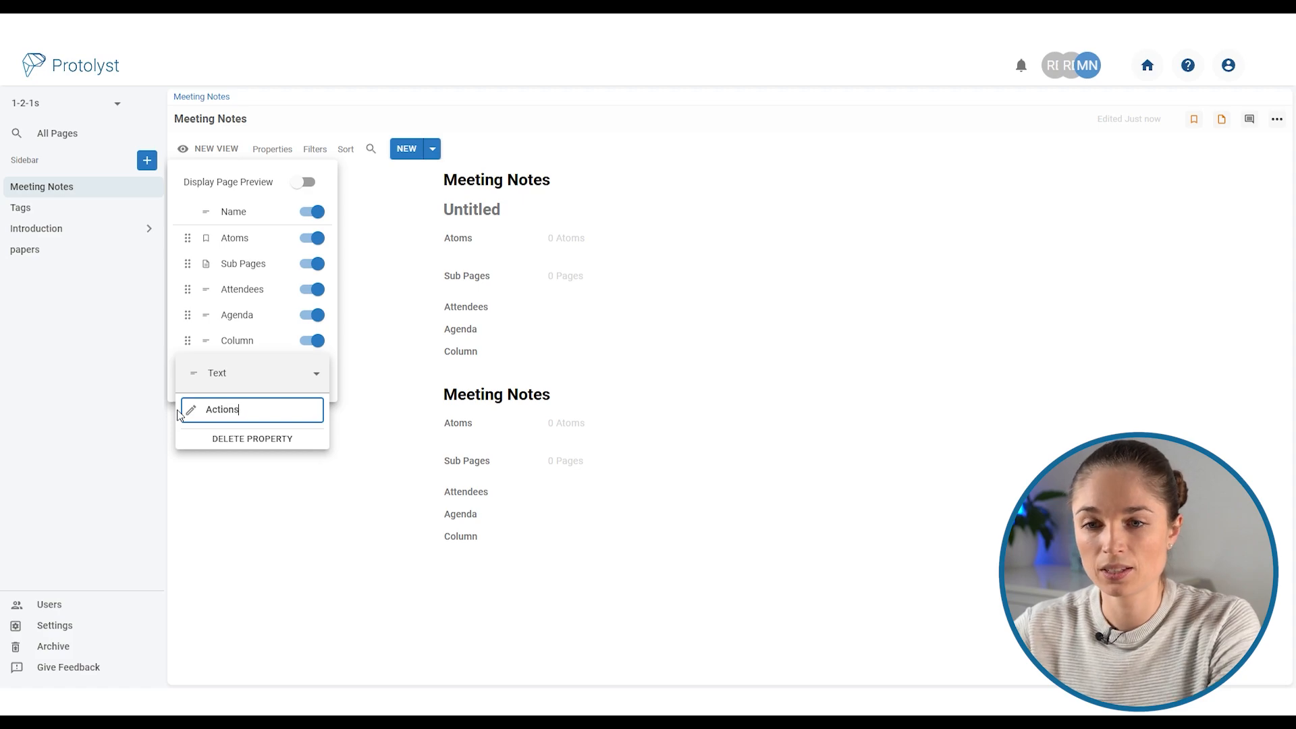
key("Return")
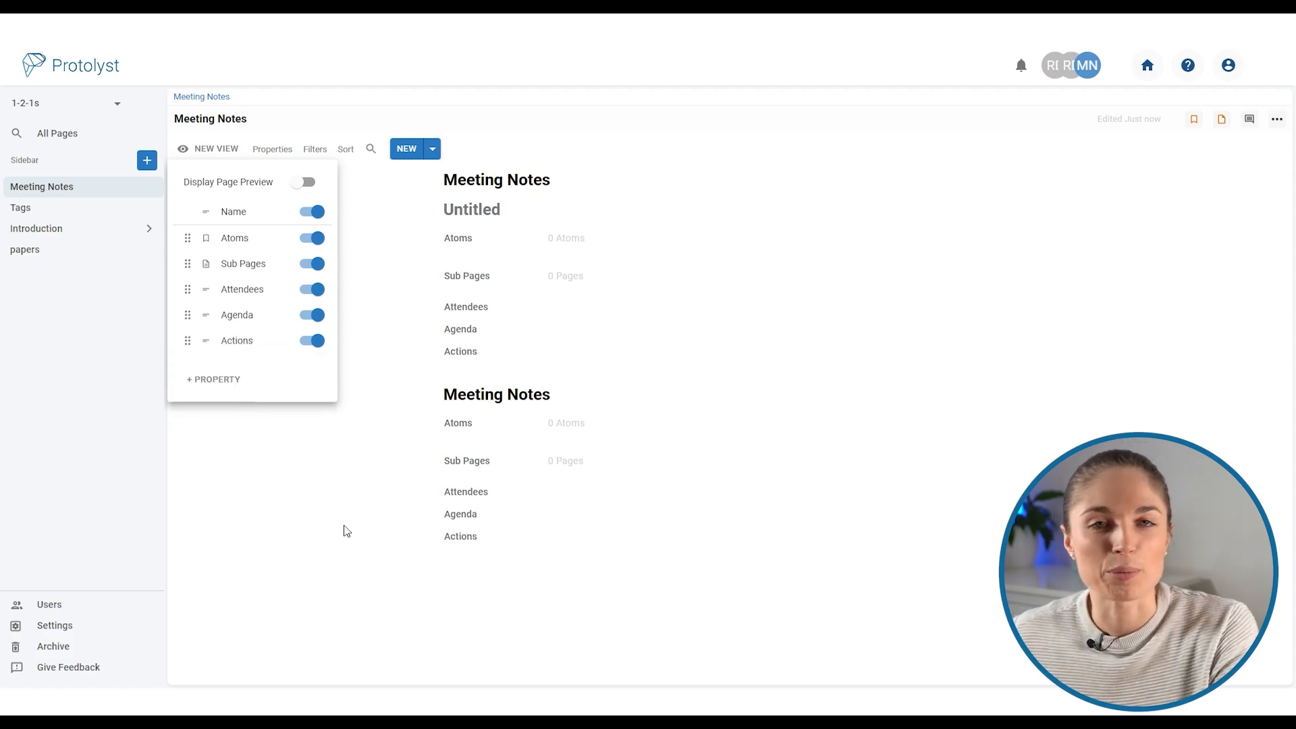
Hide the Atoms and Sub Pages properties from the Meeting Notes vertical view.
left_click(313, 238)
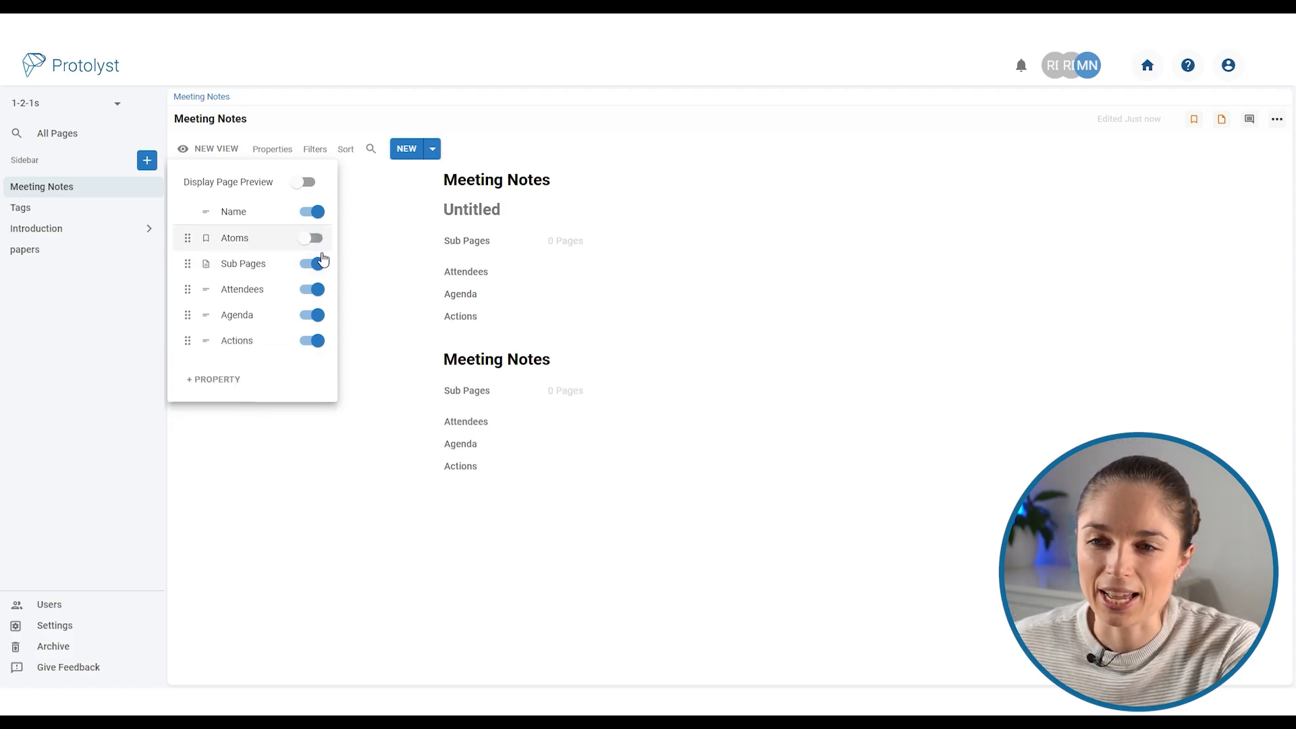
left_click(312, 263)
left_click(699, 459)
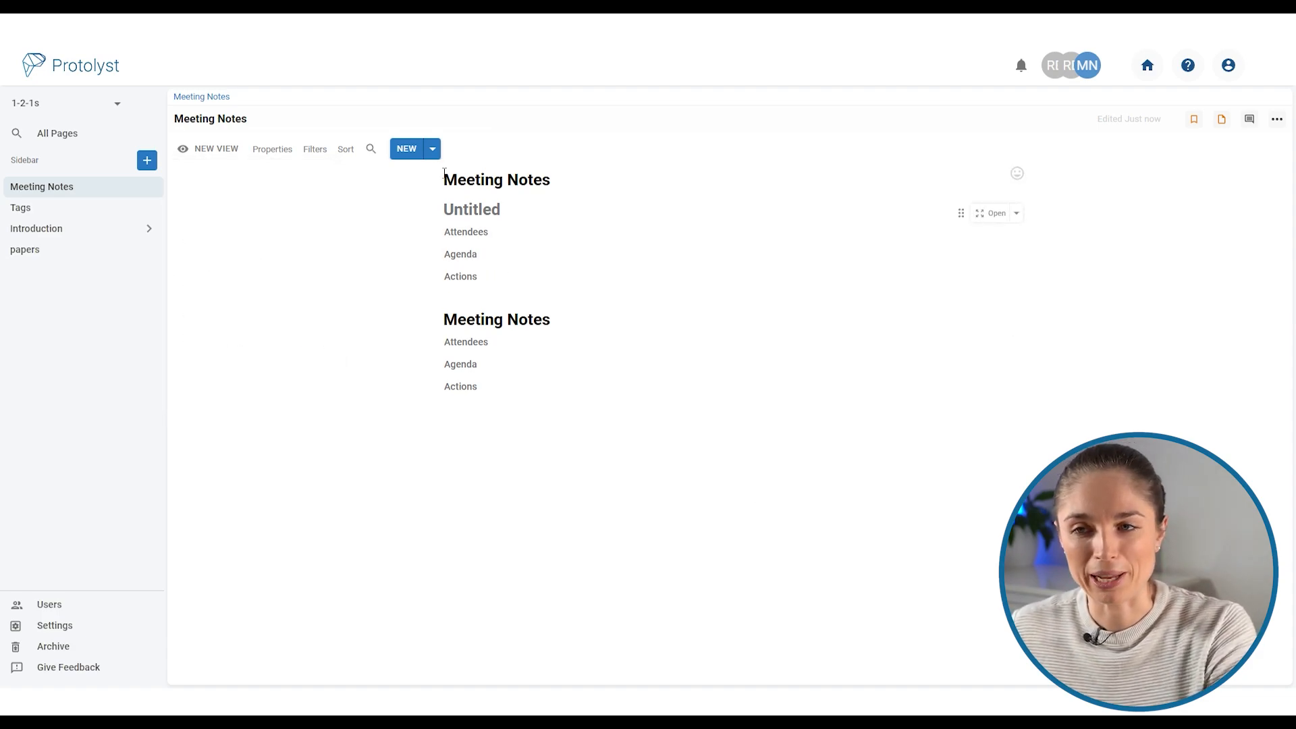
Add another untitled entry to the Meeting Notes vertical view and move to its Attendees field.
left_click(407, 149)
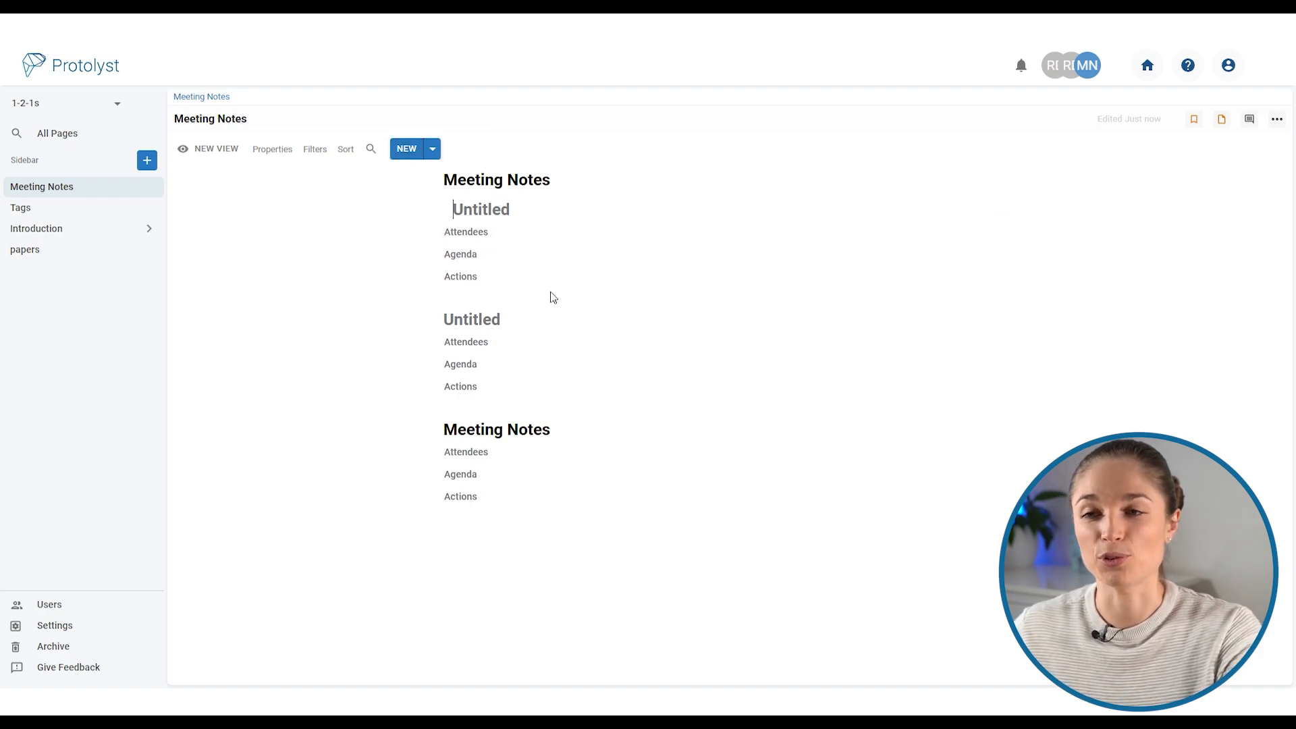
key("Tab")
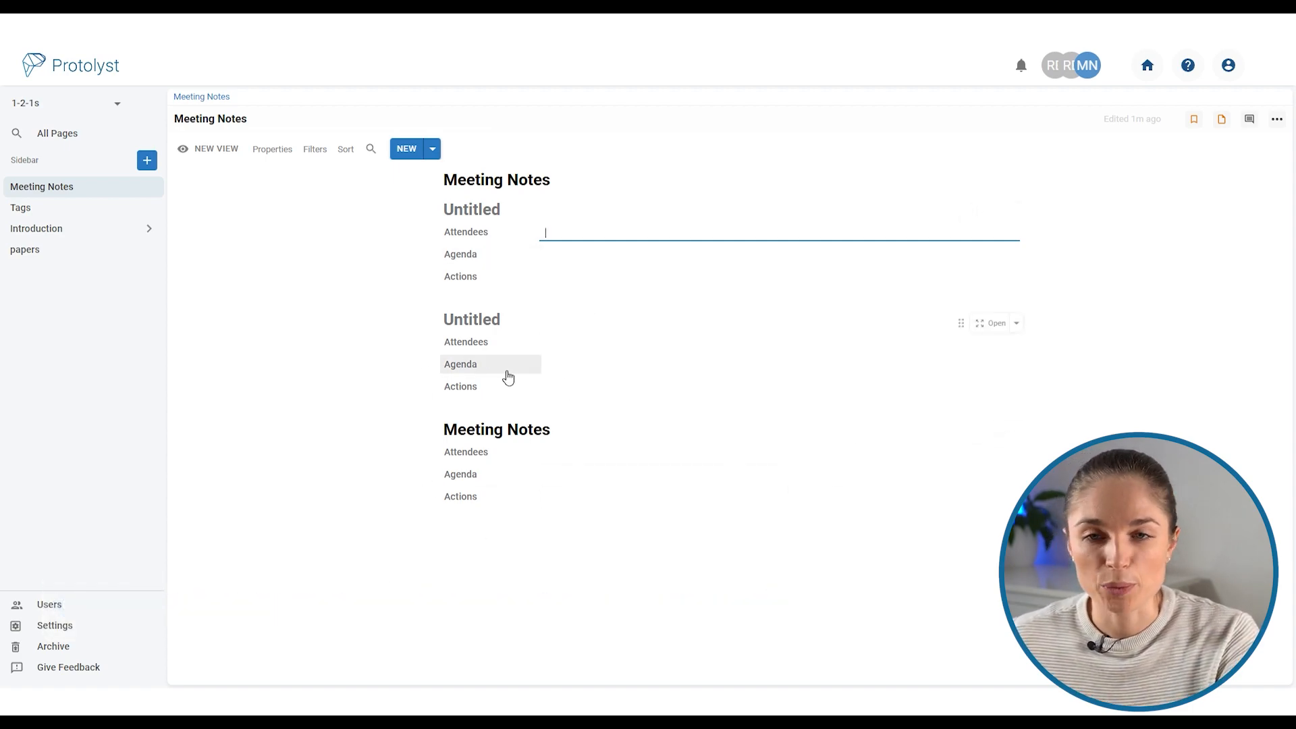
Open the Tags table in split screen beside Meeting Notes and close the Meeting Notes pane.
left_click(90, 215, "shift")
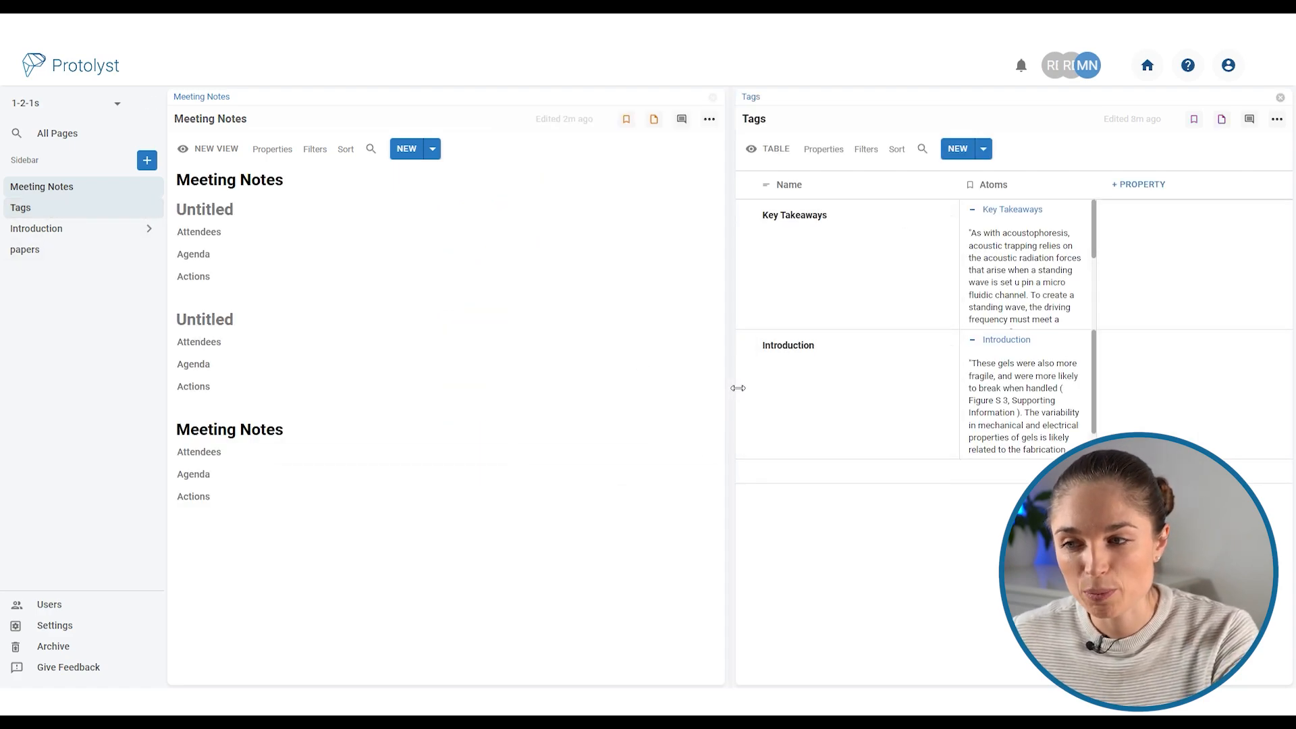
left_click_drag(738, 388, 732, 418)
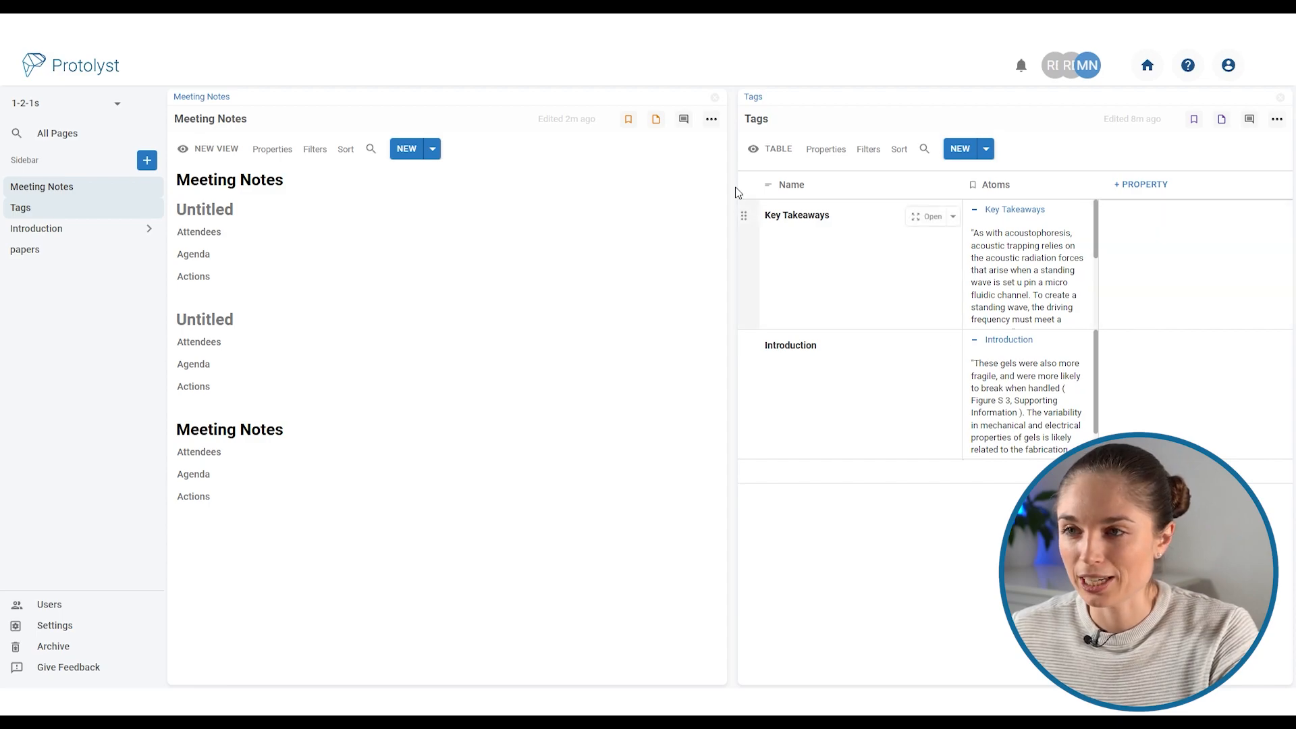
left_click(716, 97)
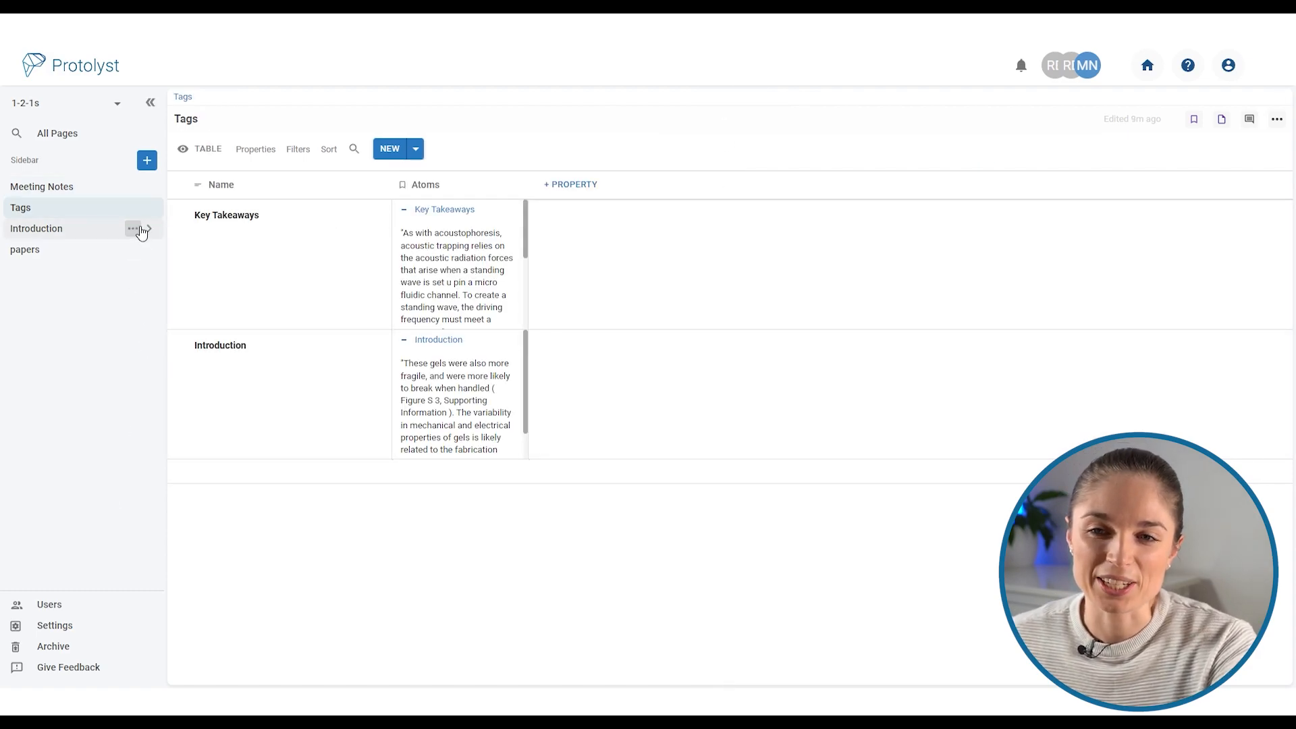
Open the Introduction page in split screen beside the Tags table and close it again.
left_click(137, 232)
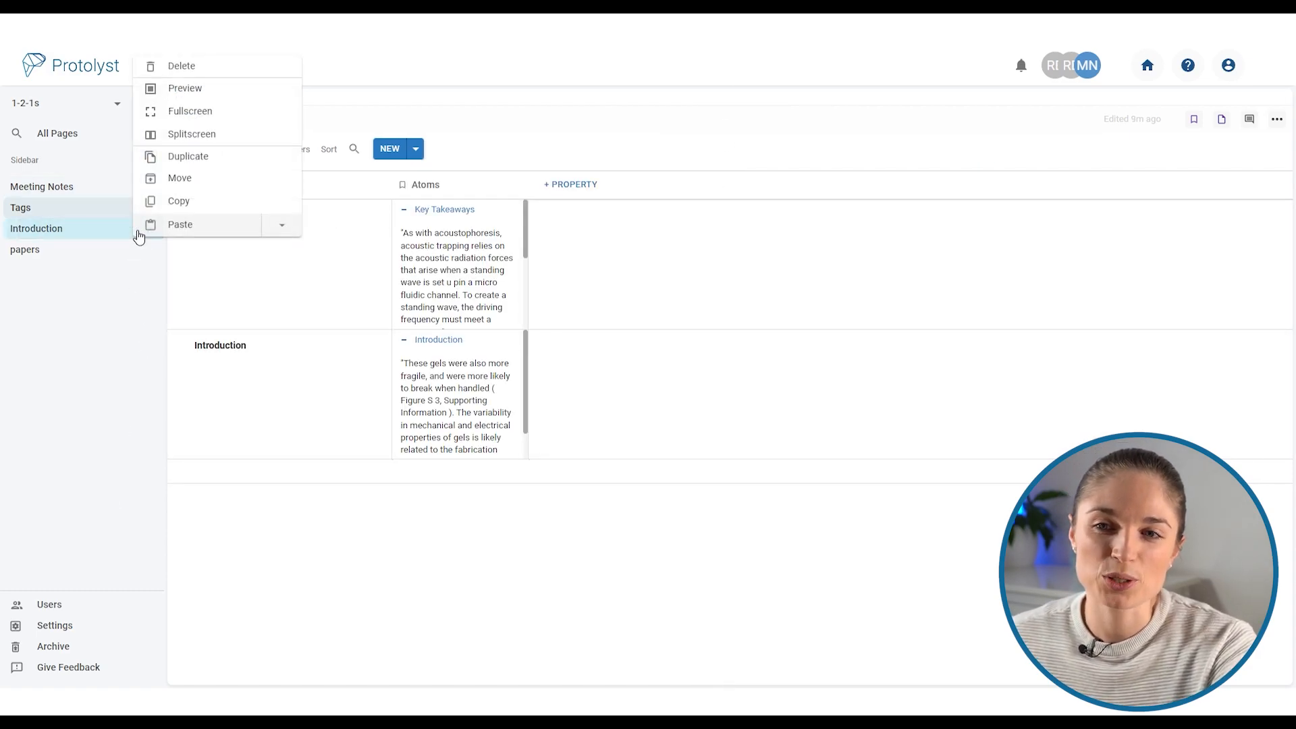
left_click(188, 132)
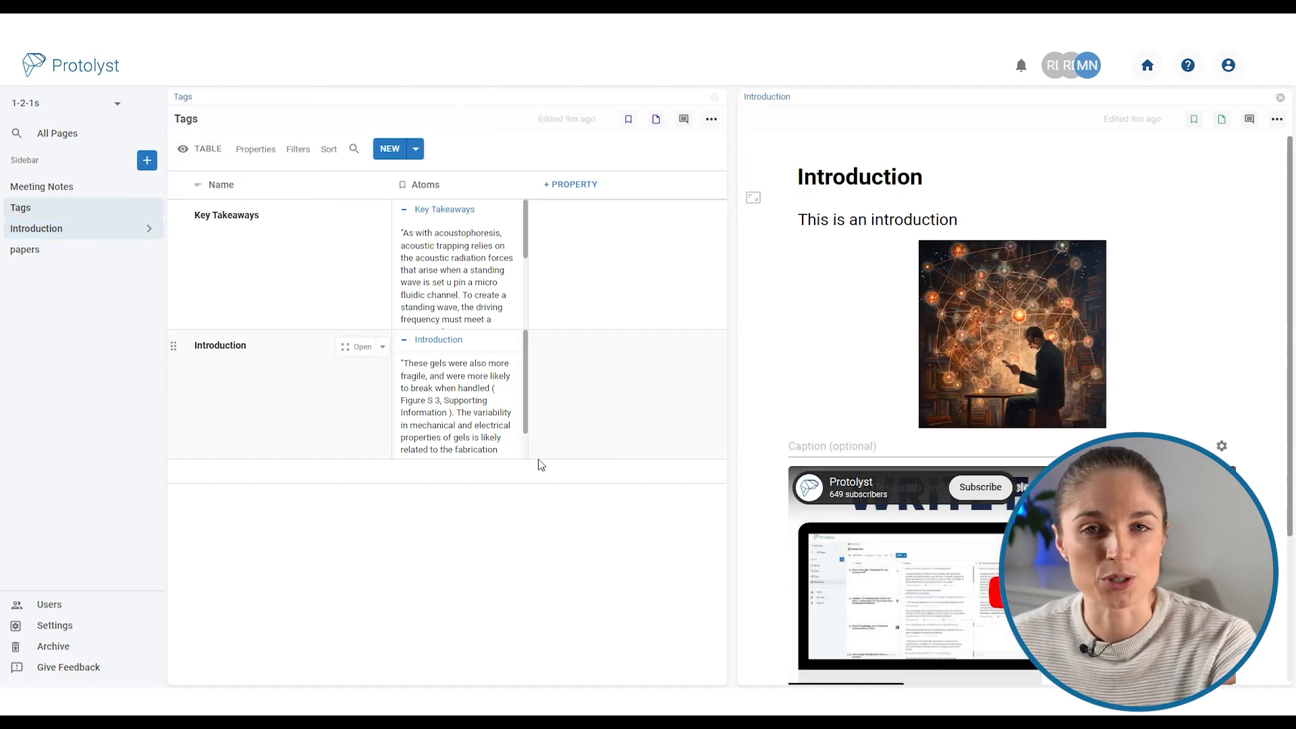
left_click(1279, 97)
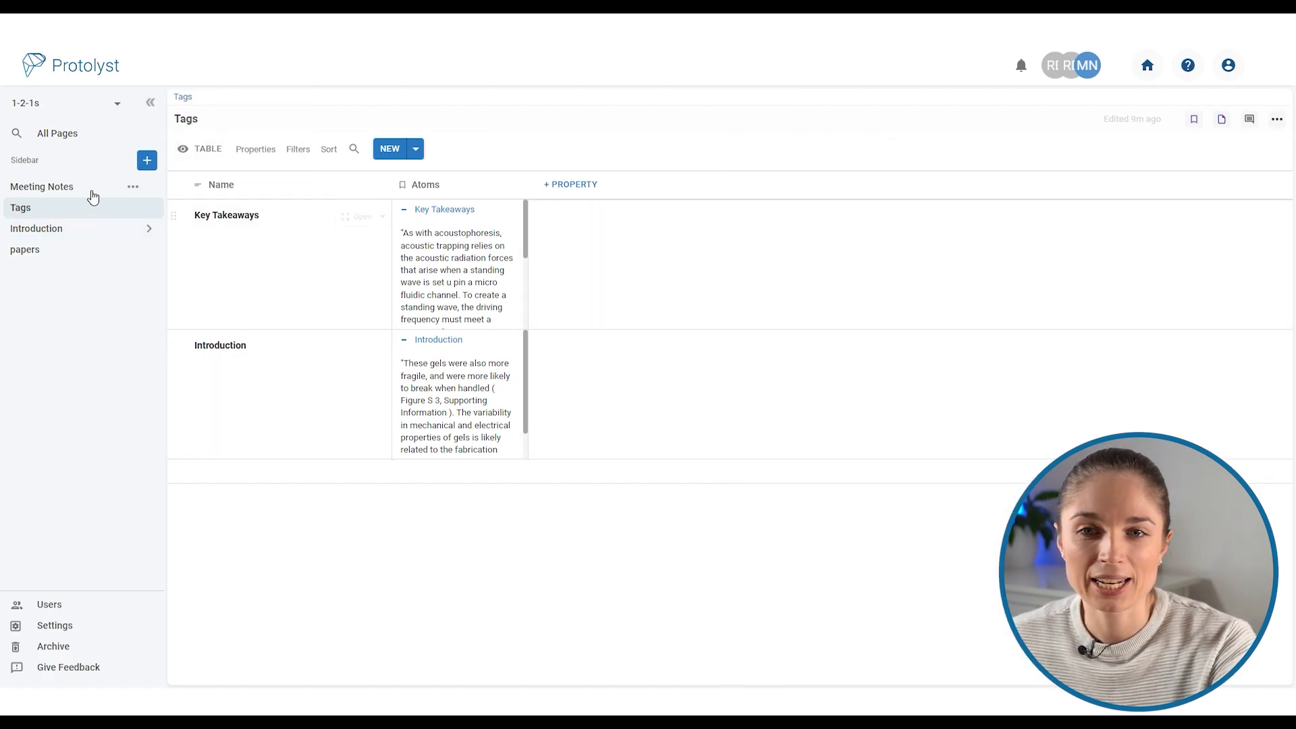
Open a second copy of the Tags table in split screen beside the one already open.
right_click(92, 219)
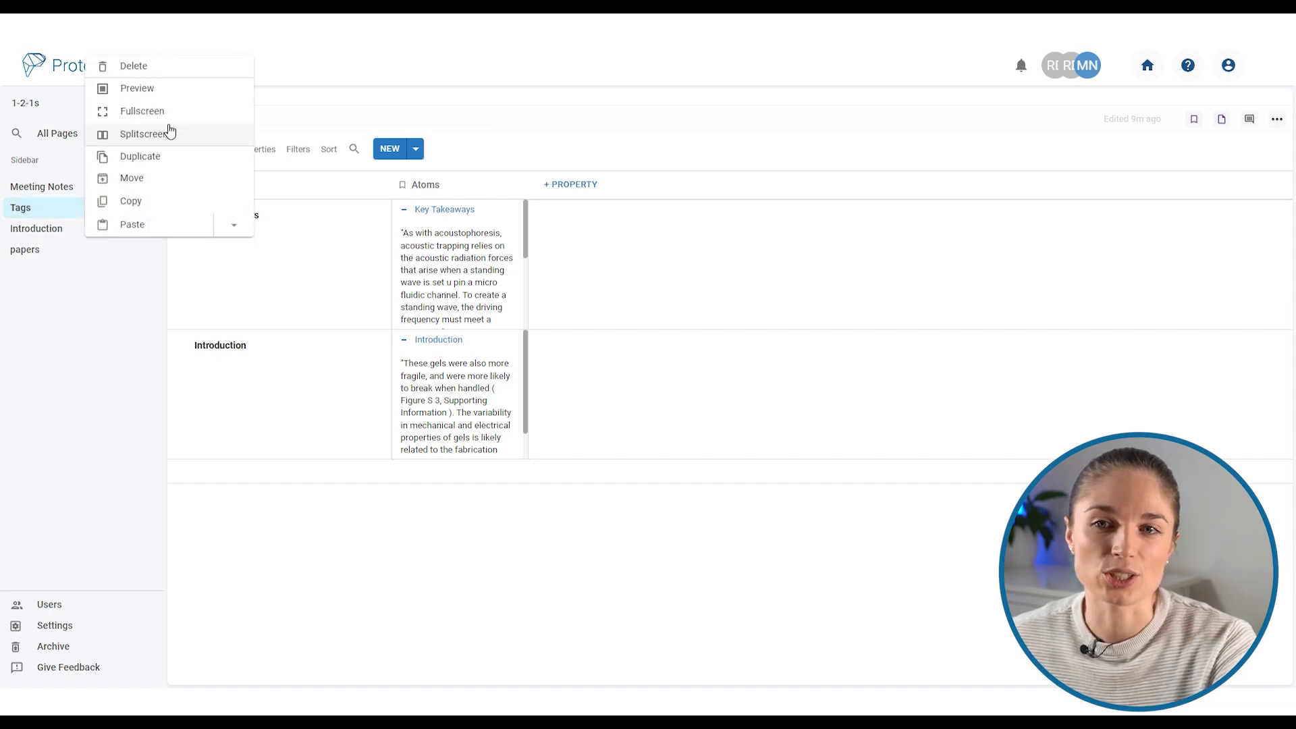
left_click(178, 135)
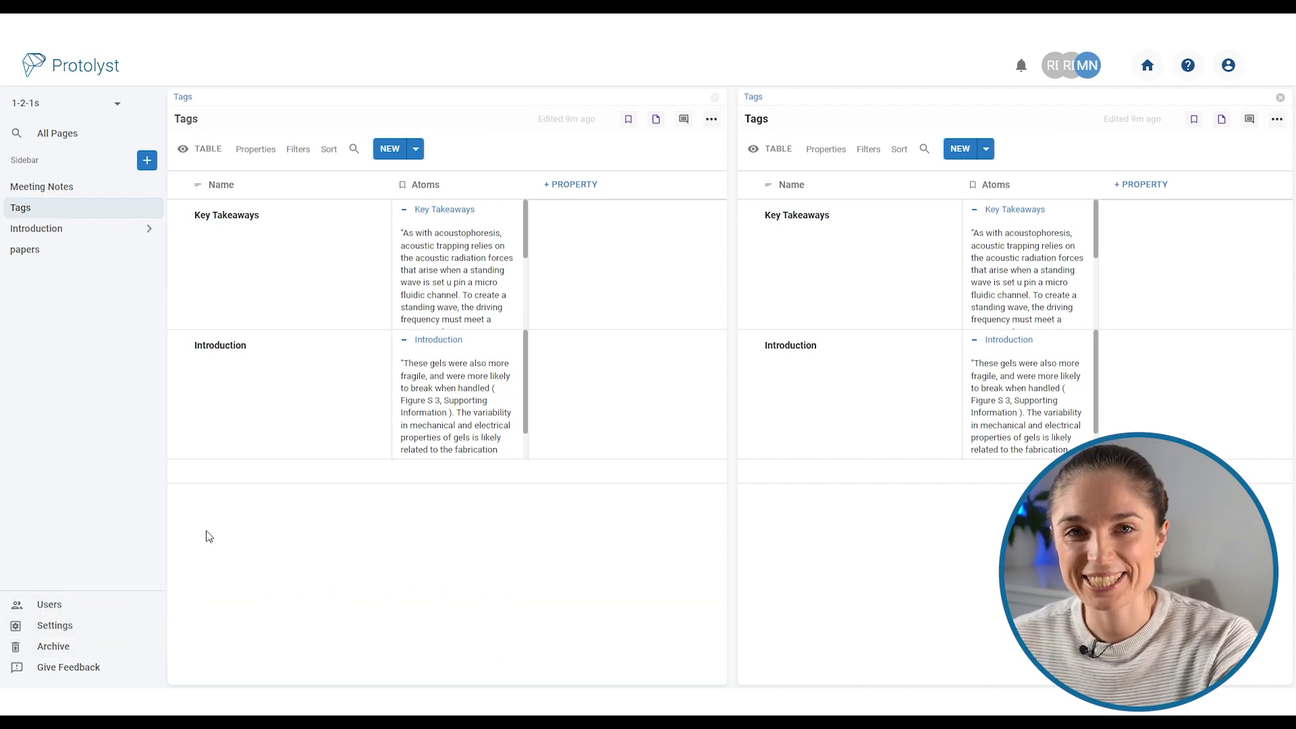
Turn on Dark Mode (Beta) in the user settings of the 1-2-1s project.
left_click(75, 632)
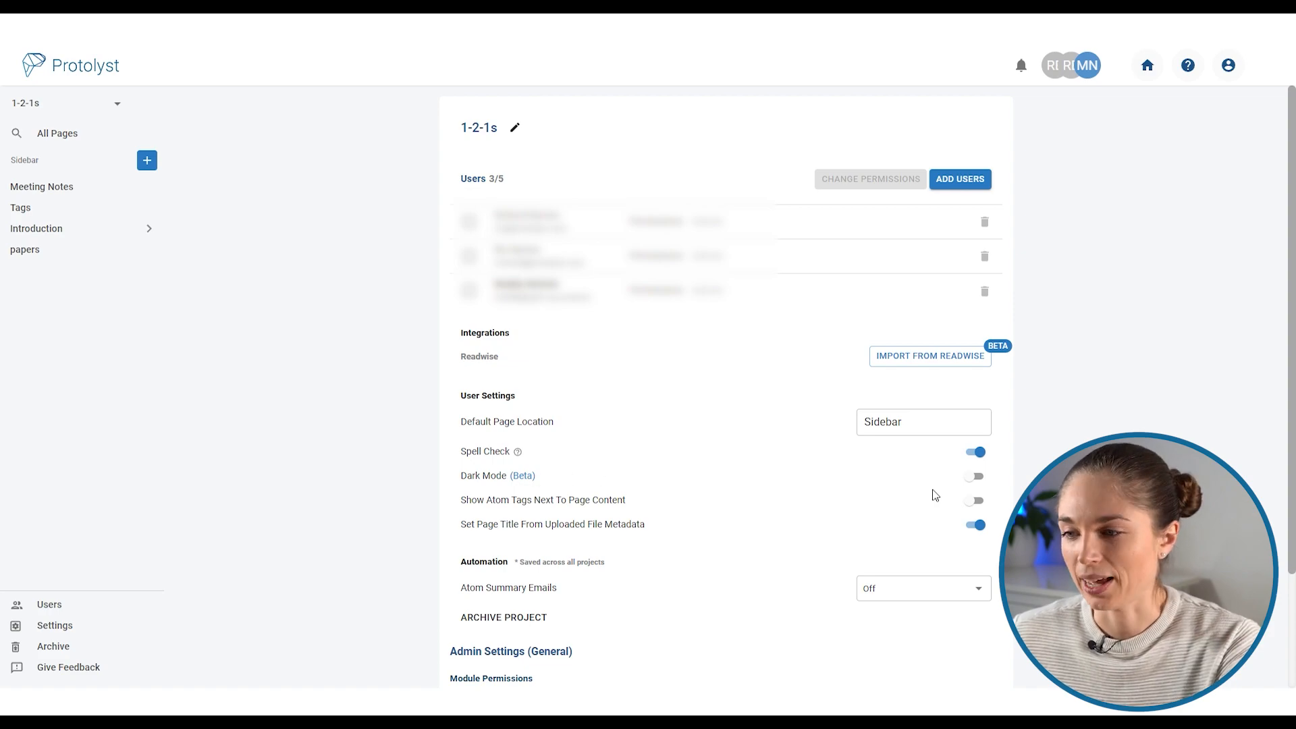
left_click(973, 479)
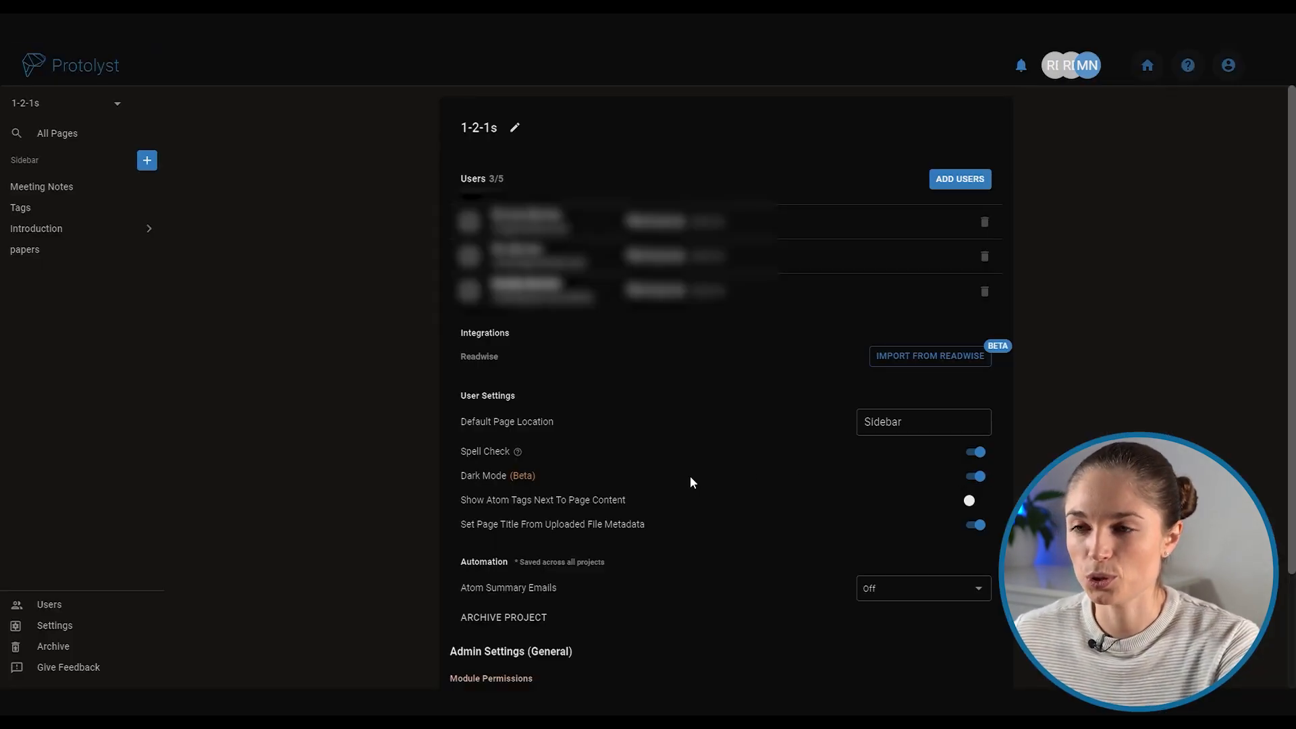